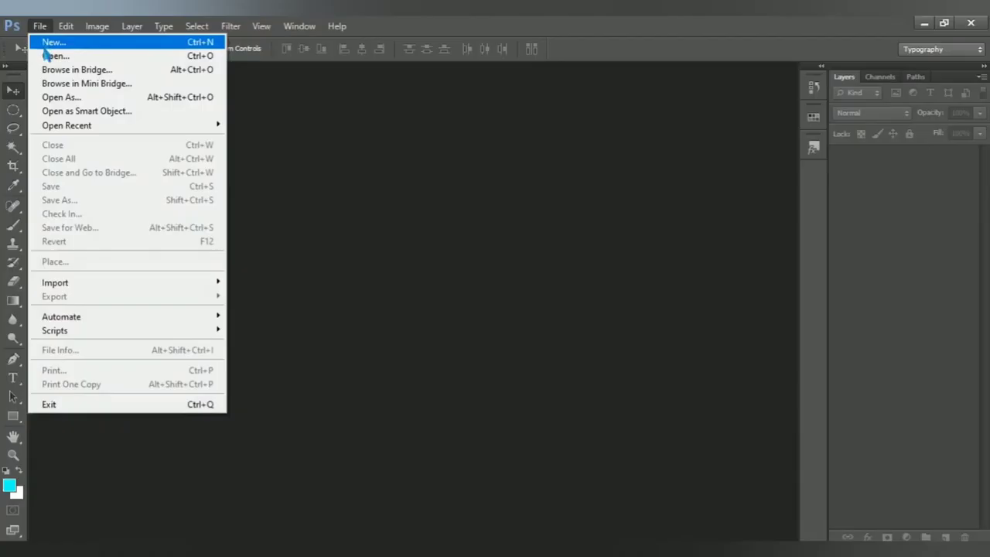
- Create a new 2560 × 1440 px document from the preset, at 300 pixels per inch
{"action": "left_click", "coordinate": [174, 43]}
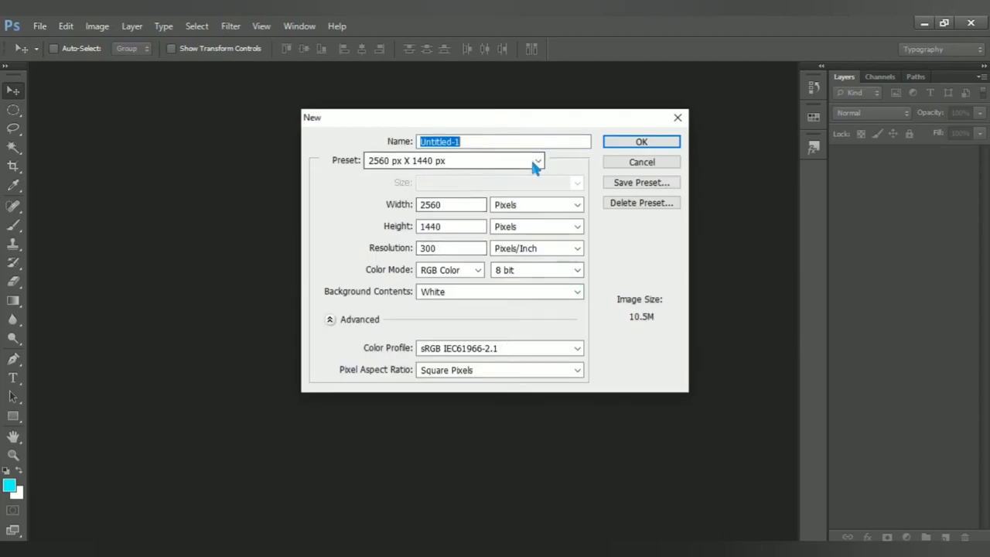
{"action": "left_click", "coordinate": [542, 160]}
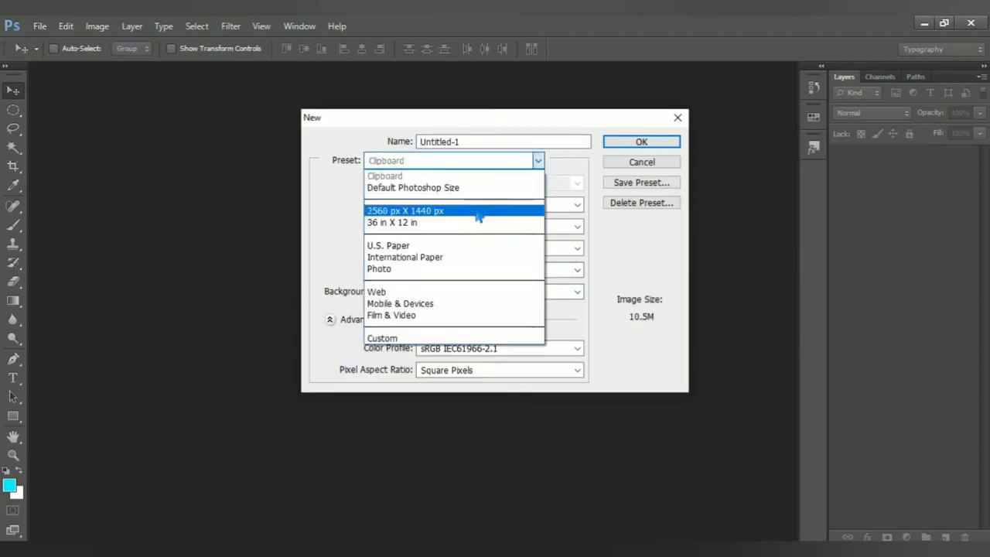
{"action": "left_click", "coordinate": [477, 212]}
{"action": "left_click", "coordinate": [642, 144]}
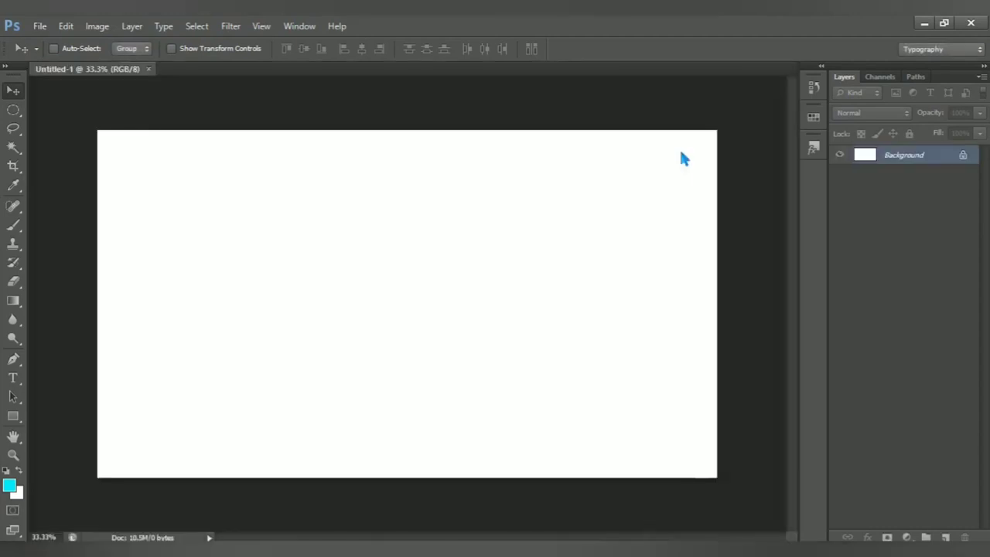
- Add a Solid Color fill layer with hex 1c1d1c over the whole canvas
{"action": "left_click", "coordinate": [907, 537]}
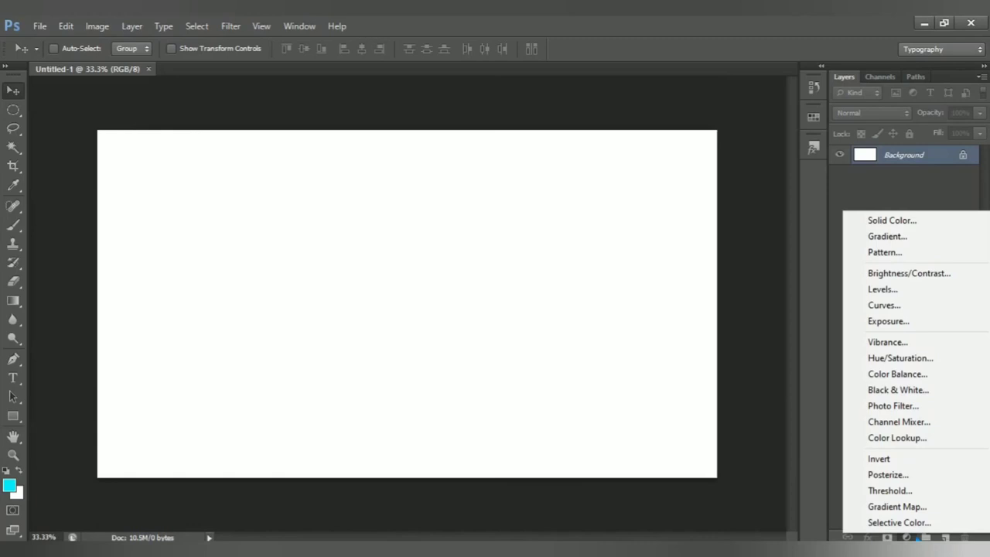
{"action": "left_click", "coordinate": [925, 227]}
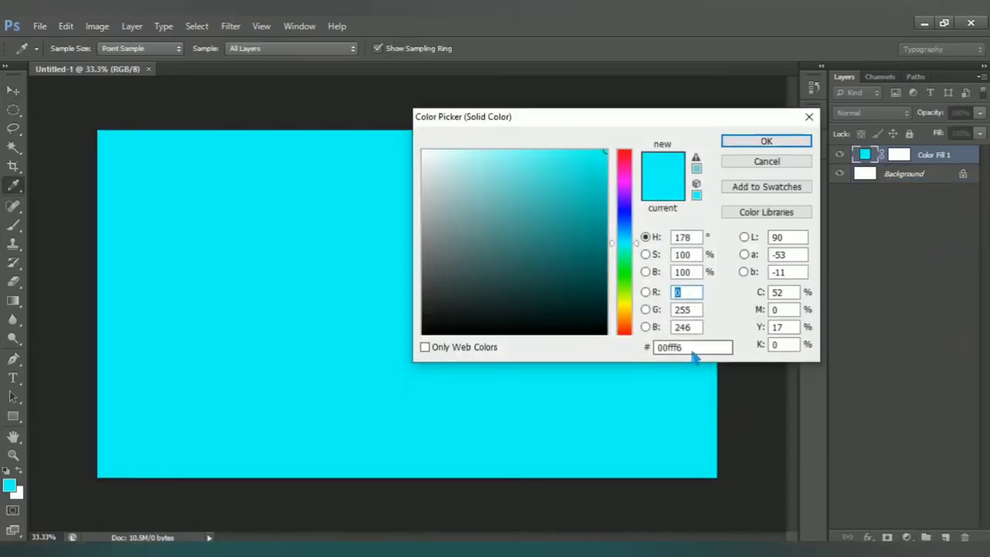
{"action": "left_click", "coordinate": [692, 350]}
{"action": "type", "text": "1c"}
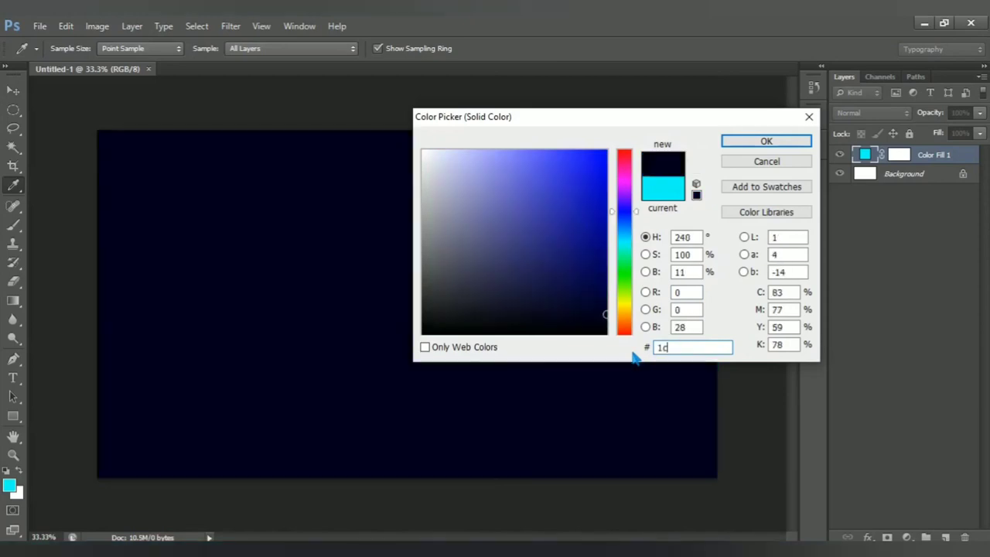
{"action": "type", "text": "1d"}
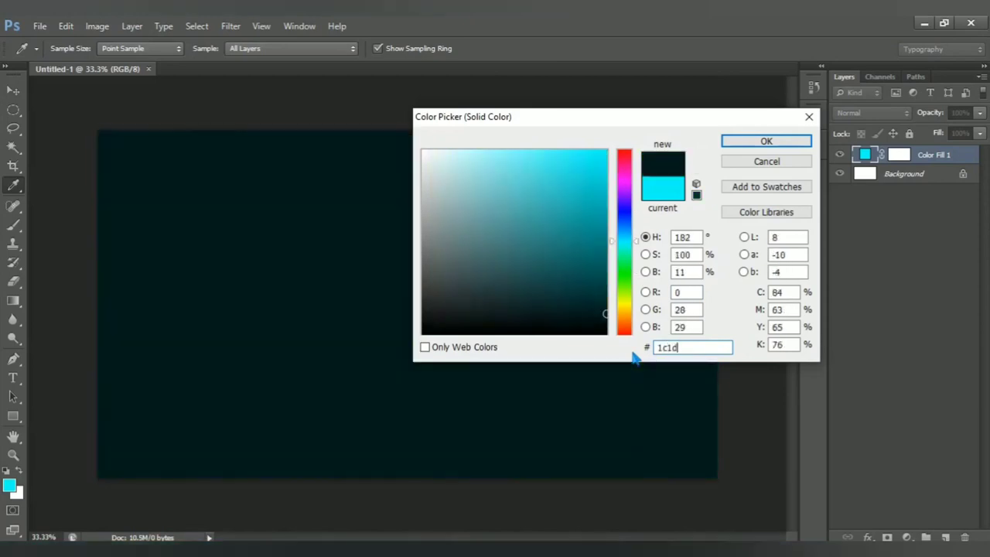
{"action": "type", "text": "1c"}
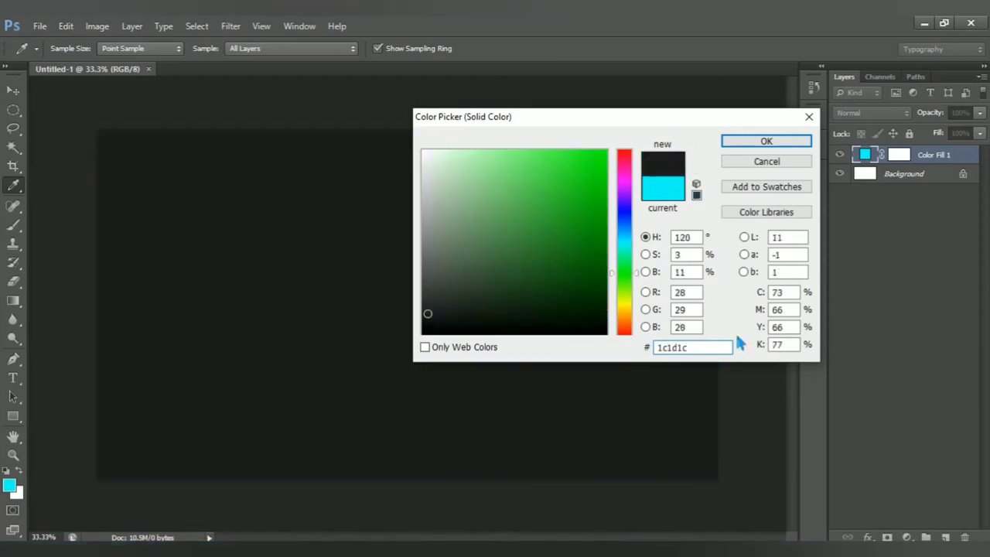
{"action": "left_click", "coordinate": [770, 145]}
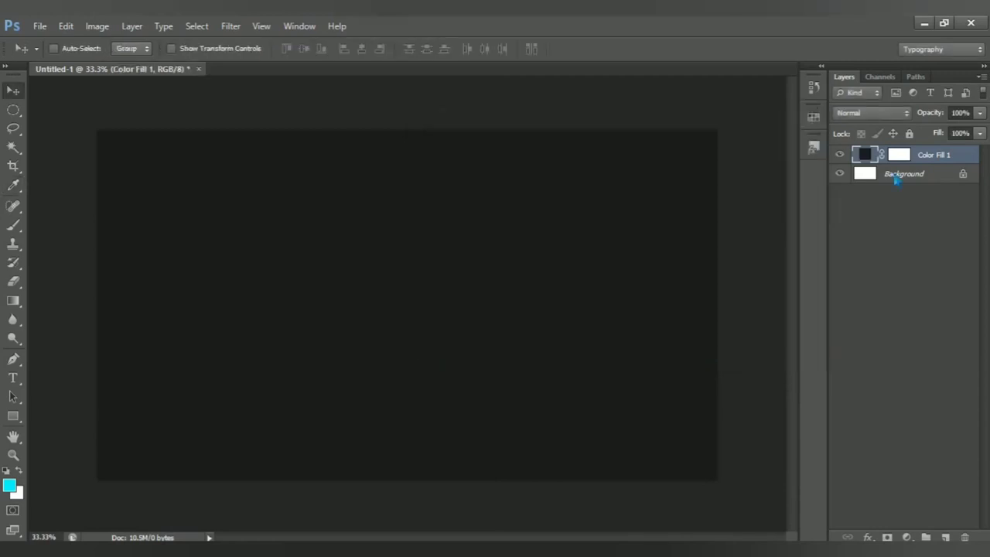
- Open forest-931706_1920 and drag it into Untitled-1 as Layer 1 above the fill
{"action": "left_click", "coordinate": [39, 26]}
{"action": "left_click", "coordinate": [137, 57]}
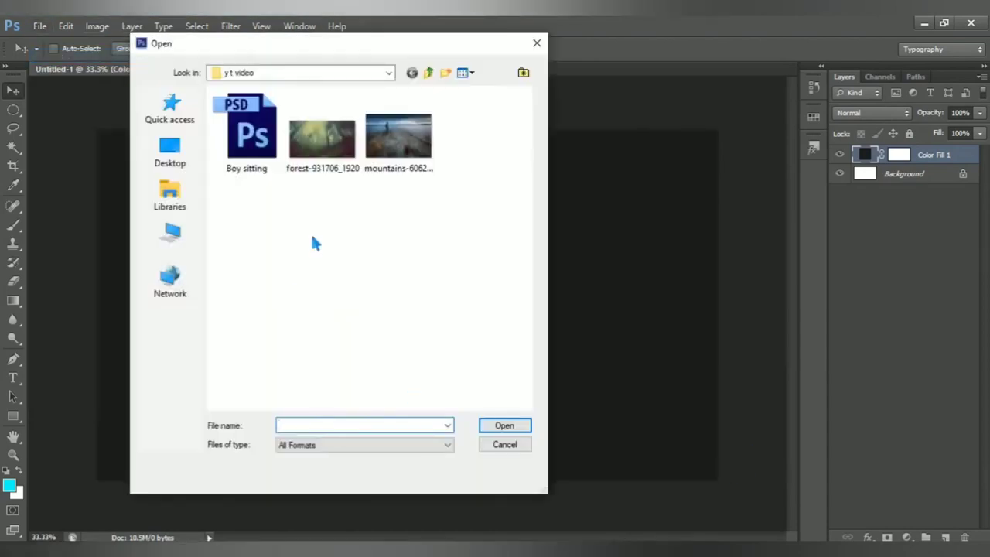
{"action": "left_click", "coordinate": [398, 139]}
{"action": "left_click", "coordinate": [323, 139]}
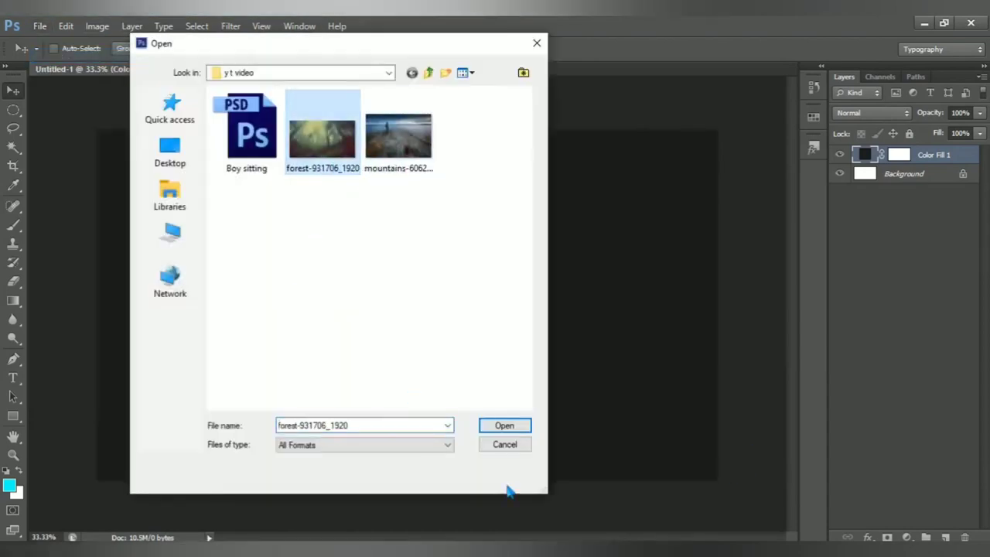
{"action": "left_click", "coordinate": [504, 426]}
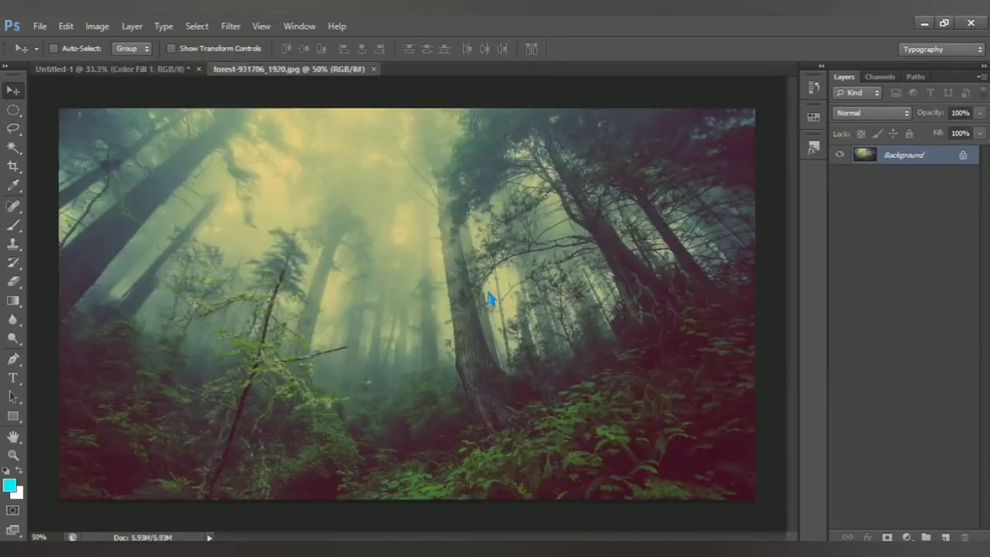
{"action": "mouse_move", "coordinate": [373, 262]}
{"action": "left_mouse_down"}
{"action": "mouse_move", "coordinate": [408, 313]}
{"action": "mouse_move", "coordinate": [421, 295]}
{"action": "left_mouse_up"}
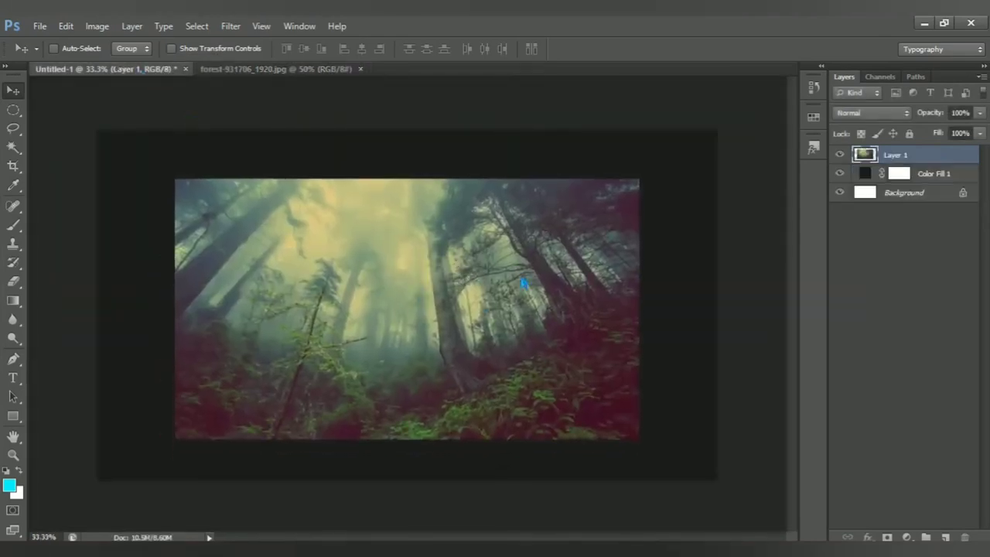
- Scale the forest layer to about 145% and shift it up, leaving a dark bottom band
{"action": "key", "text": "ctrl+t"}
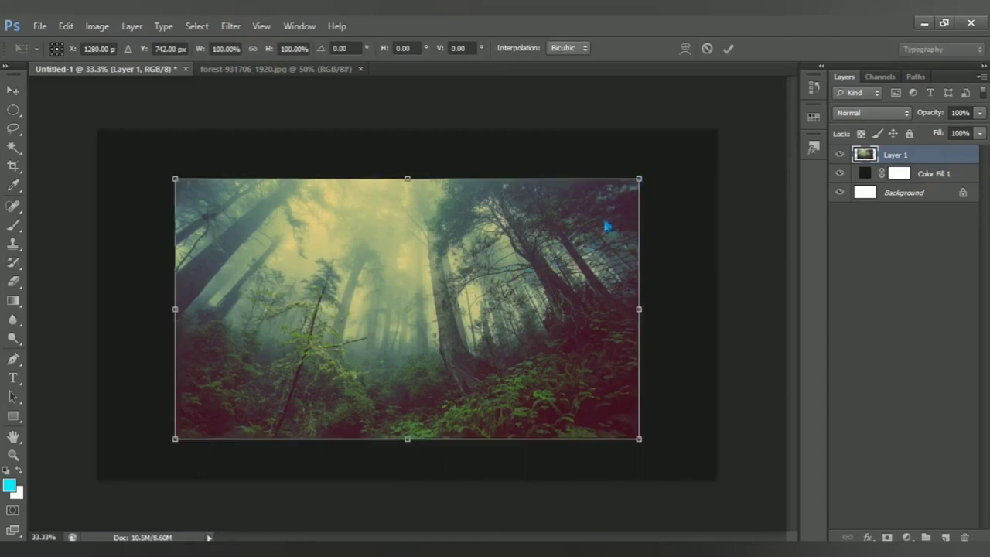
{"action": "mouse_move", "coordinate": [640, 186]}
{"action": "left_mouse_down"}
{"action": "mouse_move", "coordinate": [677, 177]}
{"action": "mouse_move", "coordinate": [659, 234]}
{"action": "left_mouse_up"}
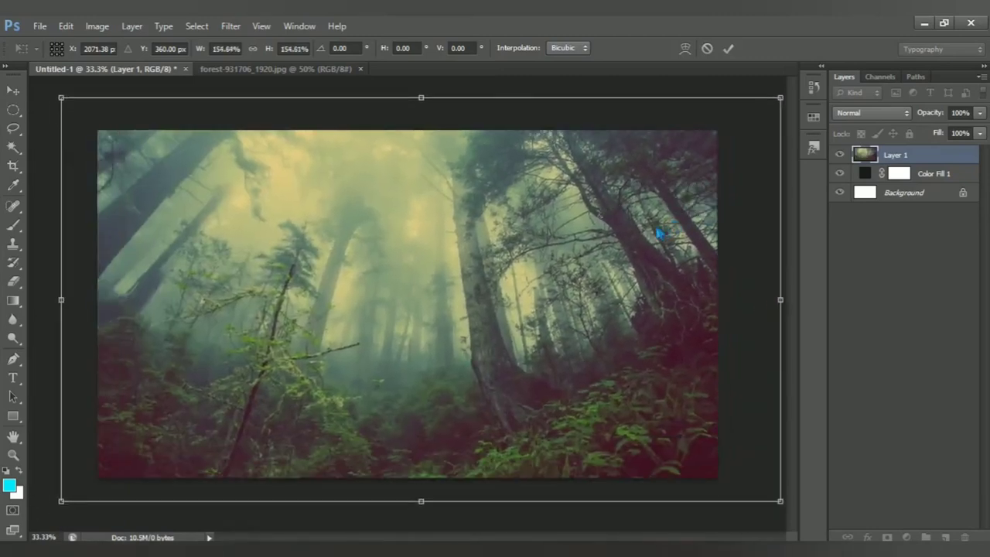
{"action": "left_click_drag", "start_coordinate": [781, 98], "coordinate": [741, 136]}
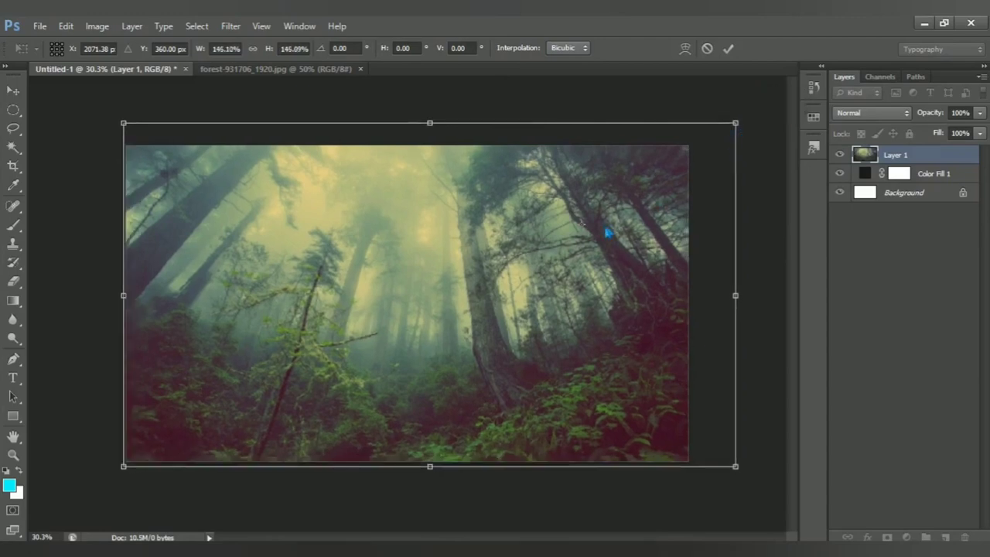
{"action": "left_click_drag", "start_coordinate": [628, 253], "coordinate": [614, 256]}
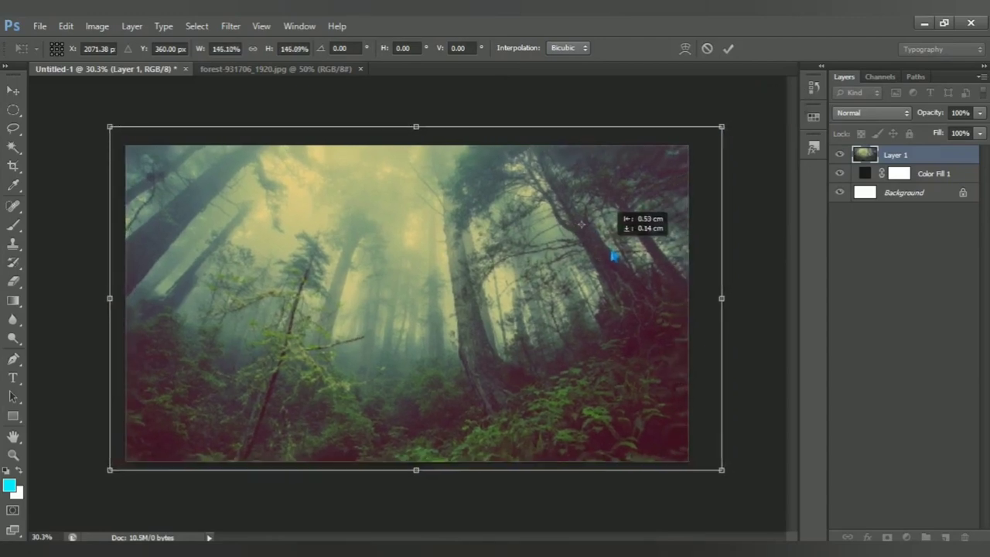
{"action": "left_click_drag", "start_coordinate": [614, 256], "coordinate": [608, 253]}
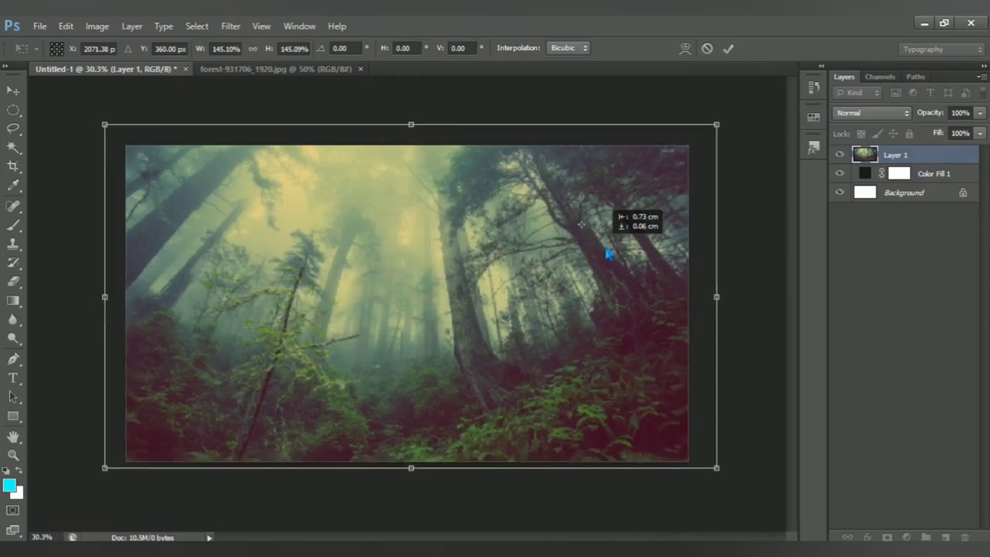
{"action": "left_click_drag", "start_coordinate": [608, 253], "coordinate": [608, 212]}
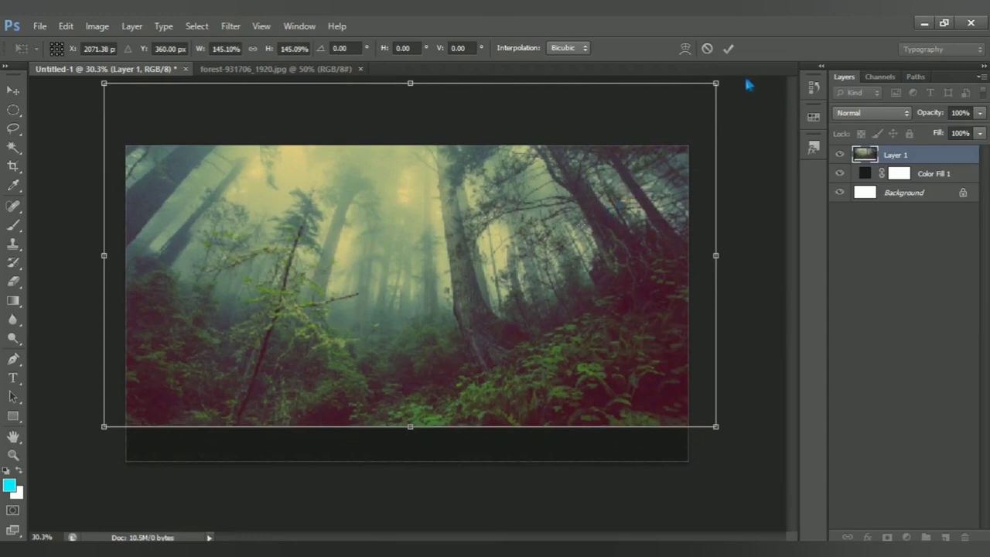
{"action": "key", "text": "Return"}
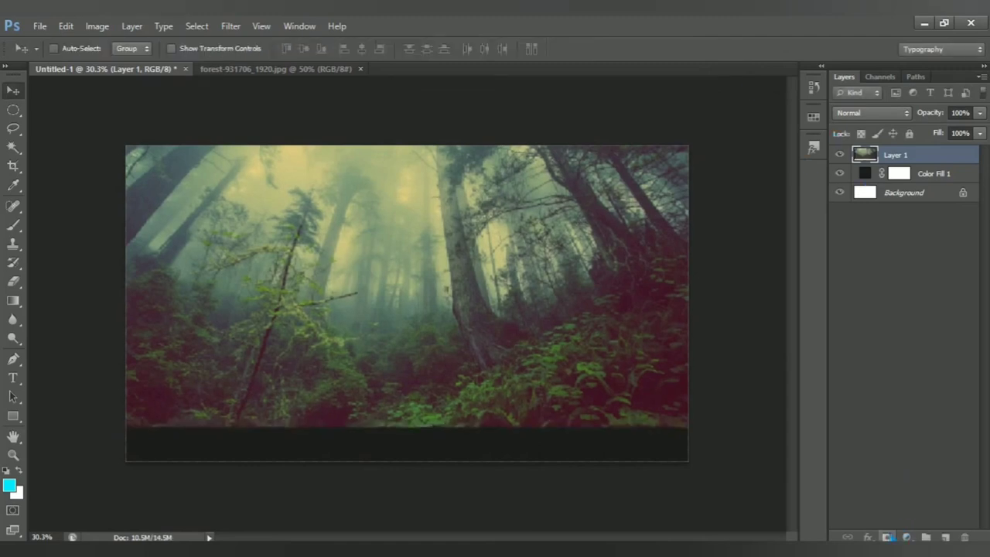
- Add a layer mask to Layer 1 and set up a black brush of about 1073 px
{"action": "left_click", "coordinate": [888, 537]}
{"action": "left_click", "coordinate": [17, 226]}
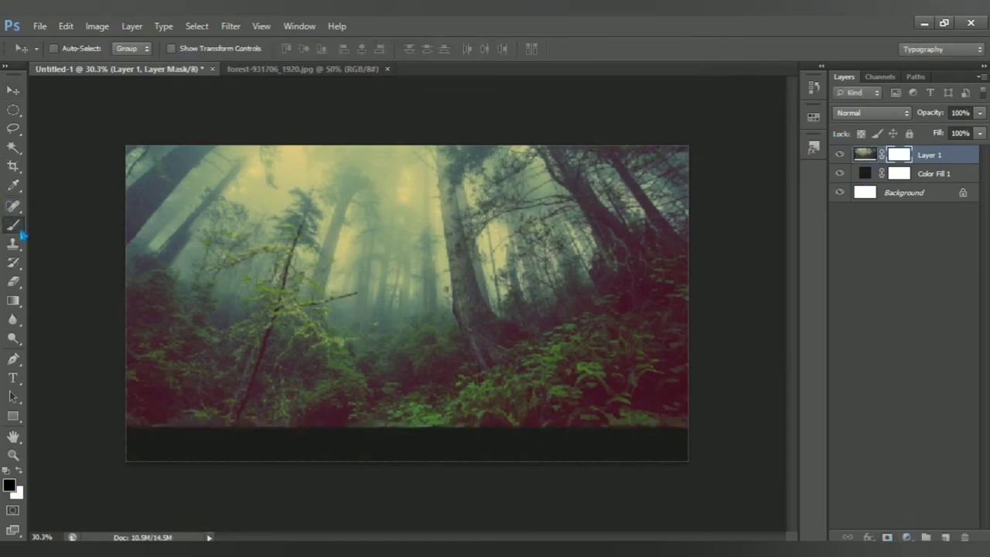
{"action": "left_click", "coordinate": [20, 232]}
{"action": "left_click", "coordinate": [99, 225]}
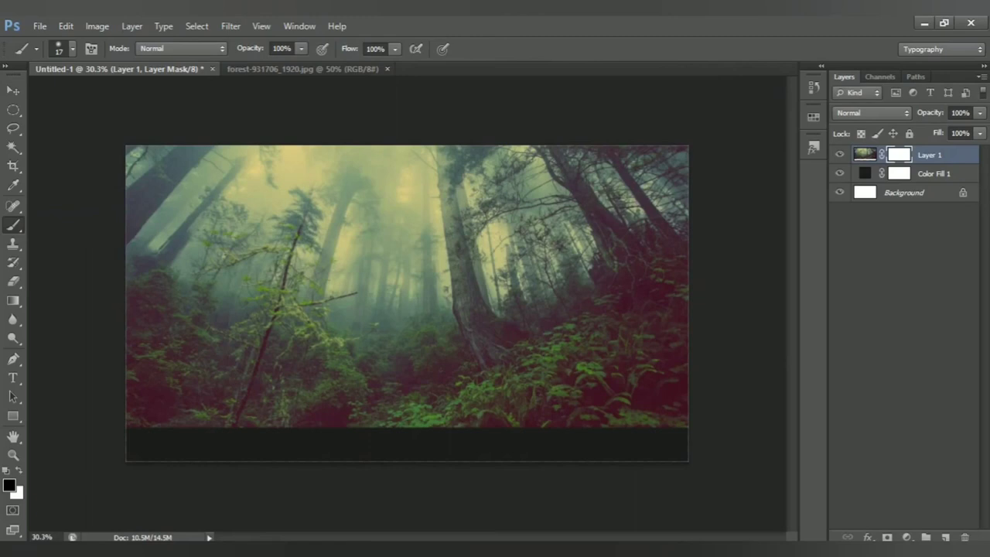
{"action": "mouse_move", "coordinate": [209, 412]}
{"action": "left_mouse_down"}
{"action": "mouse_move", "coordinate": [201, 413]}
{"action": "mouse_move", "coordinate": [256, 411]}
{"action": "left_mouse_up"}
- Paint the mask's lower area, enlarging the brush to 1312 px, so the forest fades into darkness
{"action": "scroll", "coordinate": [221, 410], "scroll_direction": "down", "scroll_amount": 2, "text": "alt"}
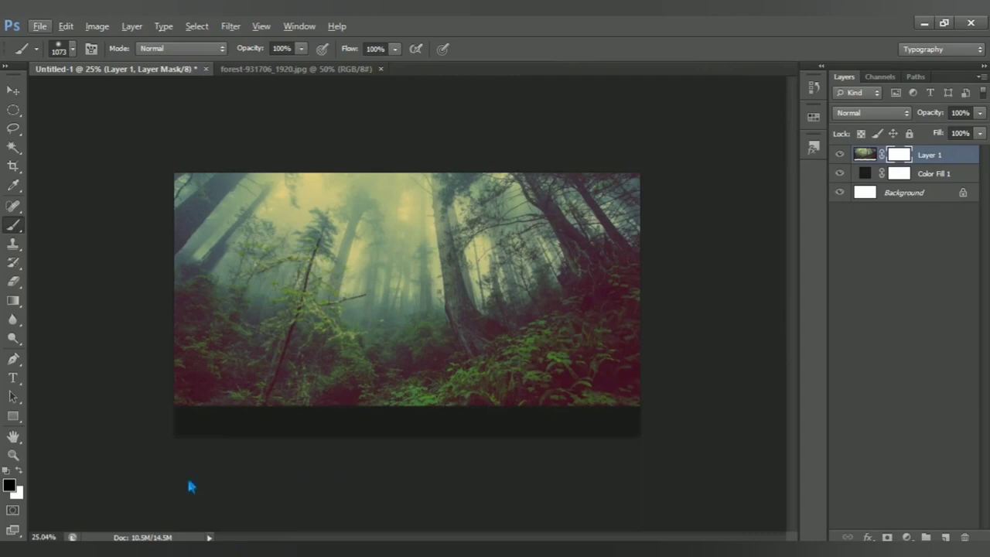
{"action": "left_click_drag", "start_coordinate": [447, 483], "coordinate": [659, 469]}
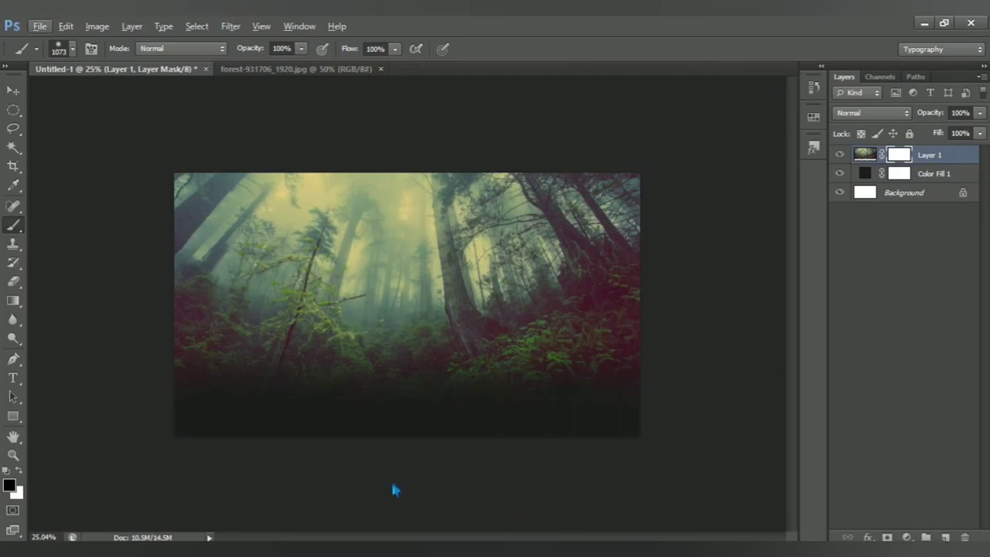
{"action": "left_click_drag", "start_coordinate": [444, 397], "coordinate": [407, 450]}
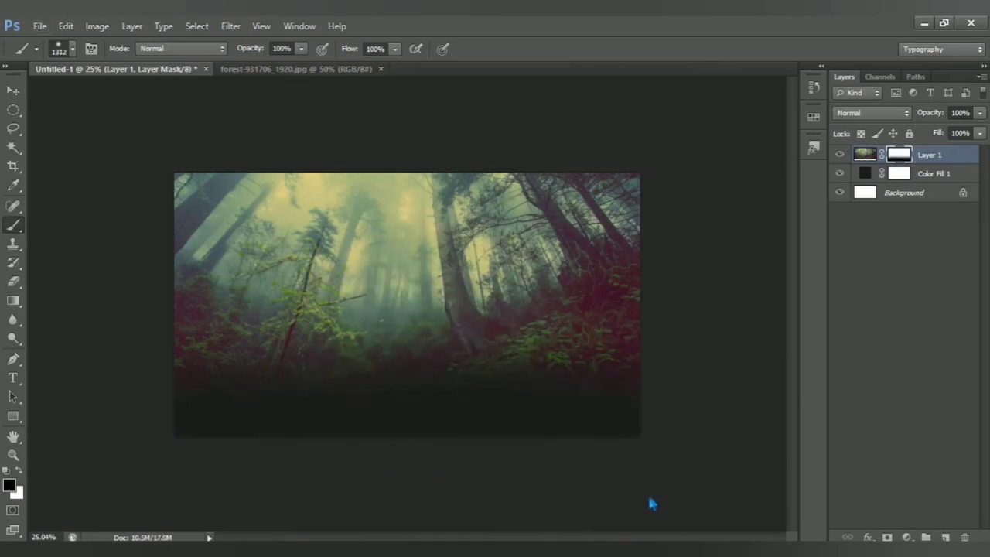
{"action": "left_click_drag", "start_coordinate": [650, 504], "coordinate": [372, 513]}
{"action": "left_click", "coordinate": [864, 159]}
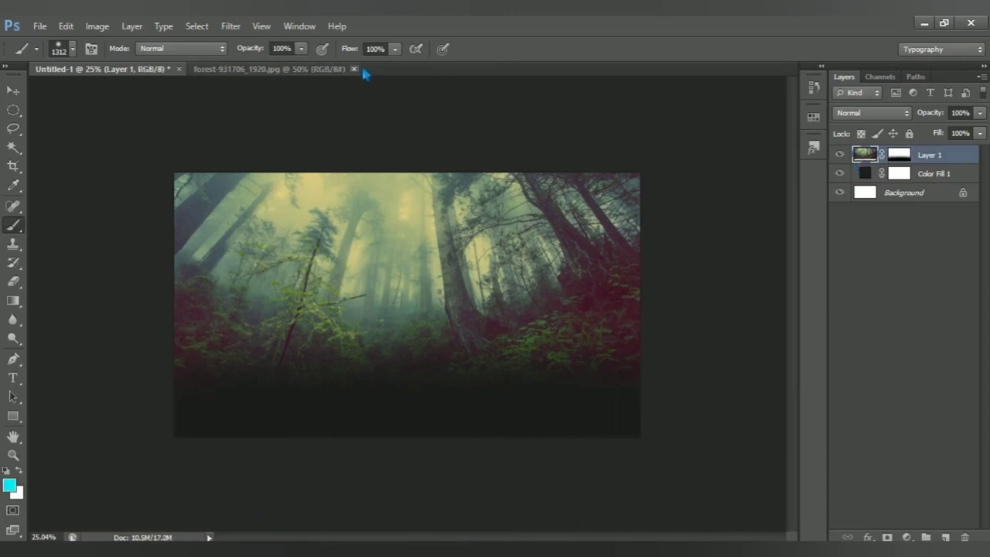
{"action": "left_click", "coordinate": [246, 28]}
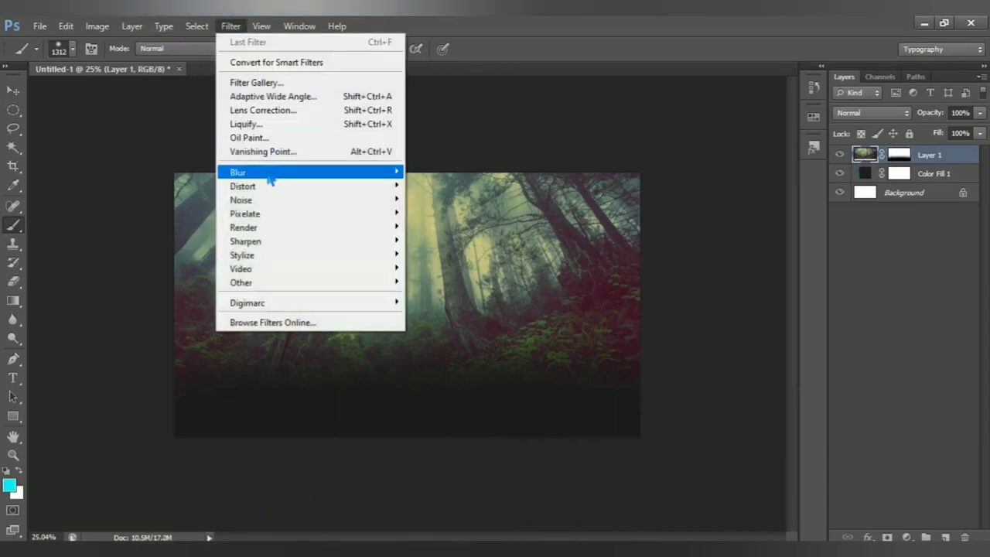
{"action": "mouse_move", "coordinate": [309, 172]}
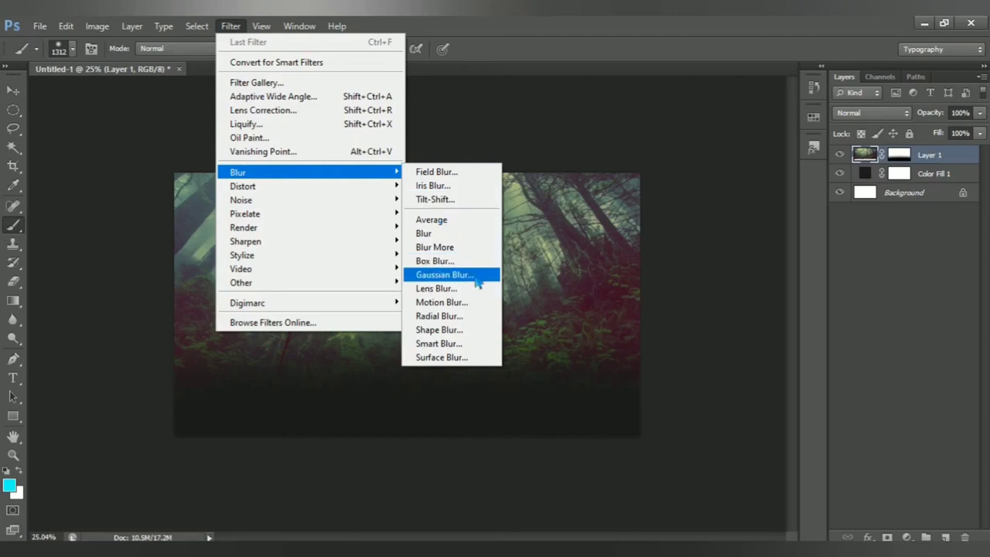
- Apply a 7.2-pixel Gaussian Blur to the forest layer, checking it with Preview
{"action": "left_click", "coordinate": [478, 277]}
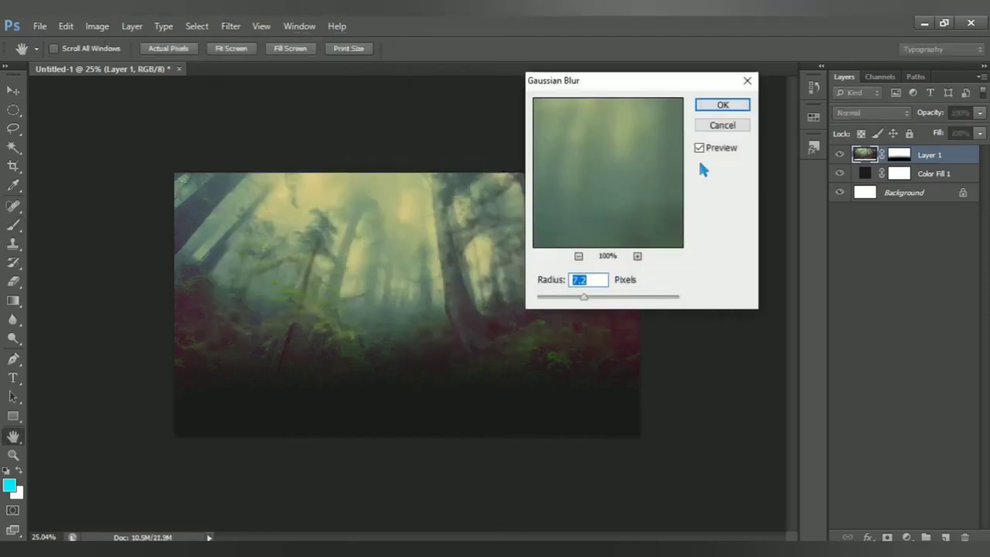
{"action": "left_click", "coordinate": [706, 152]}
{"action": "left_click", "coordinate": [707, 153]}
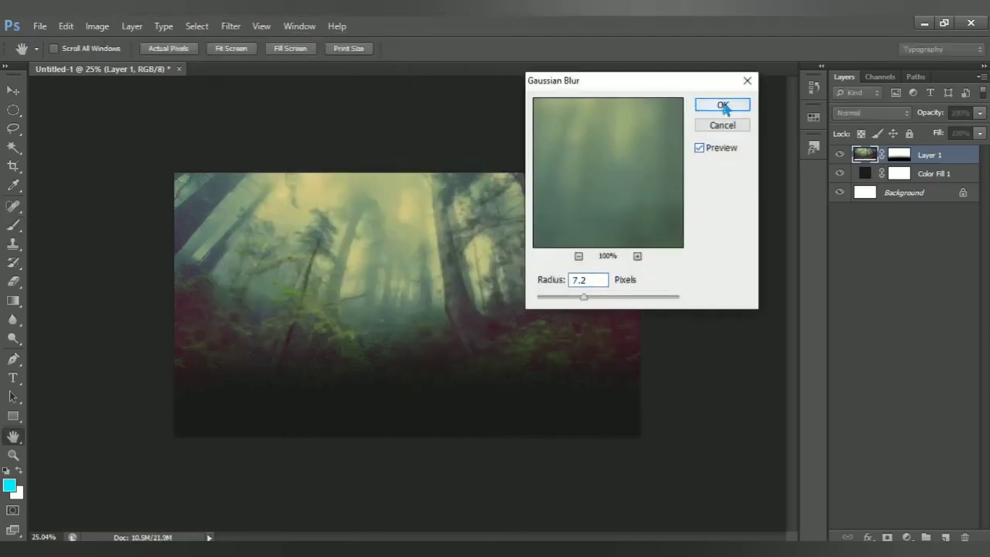
{"action": "left_click", "coordinate": [723, 107]}
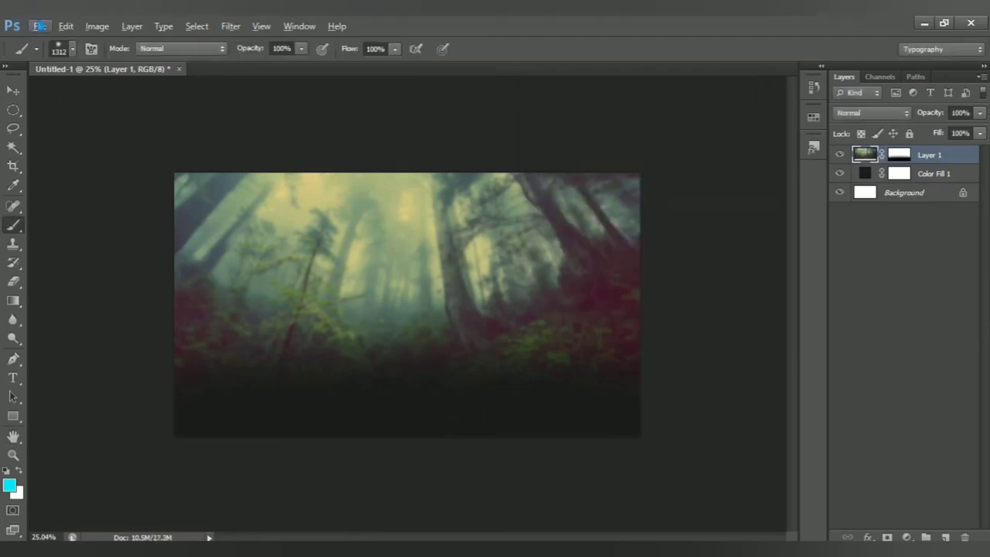
{"action": "left_click", "coordinate": [39, 26]}
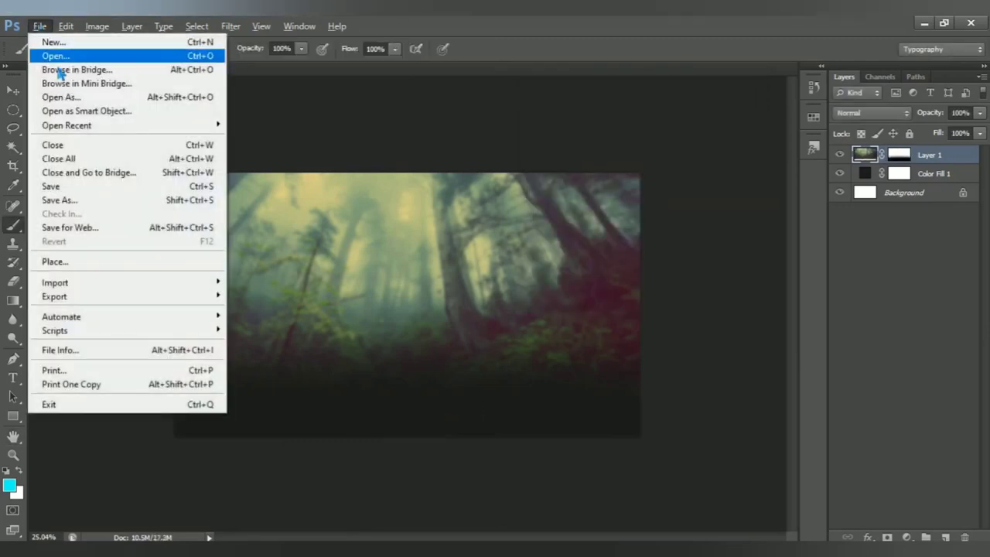
- Dismiss the Open dialog and adjustment menu, then close Untitled-1 without saving
{"action": "left_click", "coordinate": [128, 58]}
{"action": "left_click", "coordinate": [402, 164]}
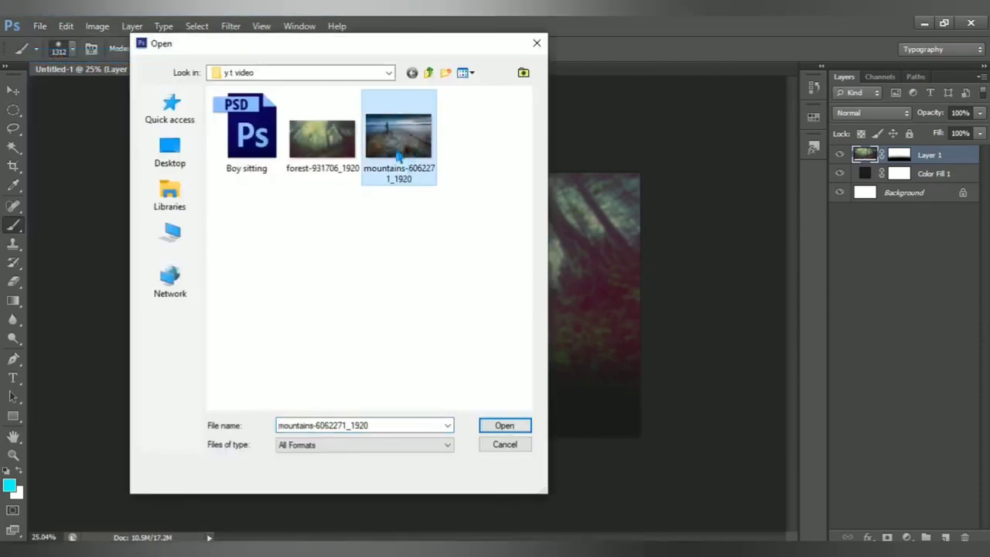
{"action": "left_click", "coordinate": [537, 44]}
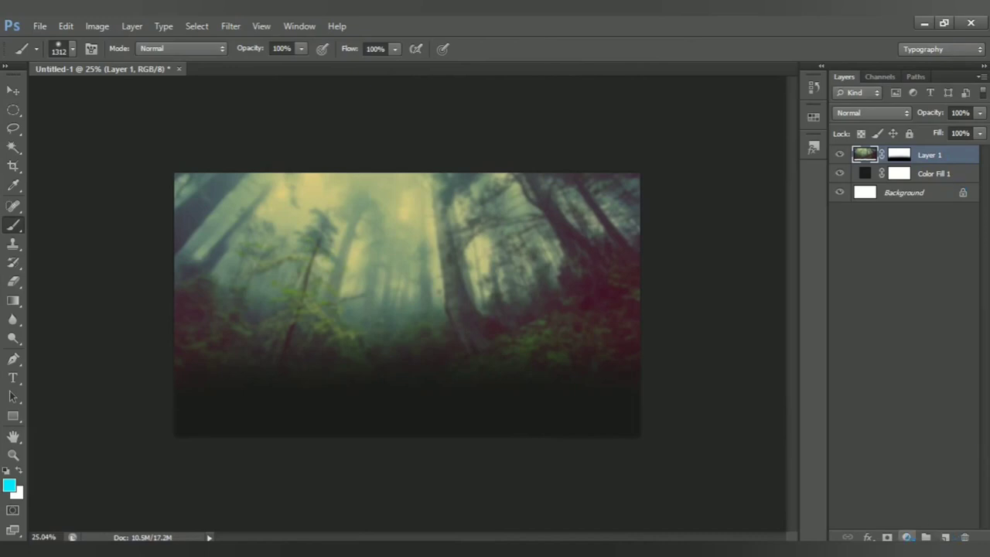
{"action": "left_click", "coordinate": [907, 537]}
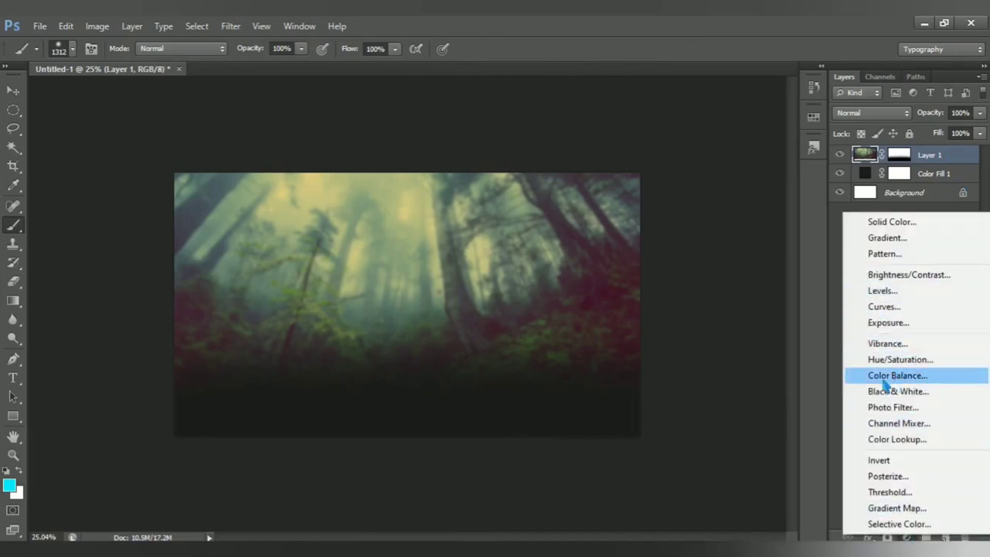
{"action": "left_click", "coordinate": [186, 79]}
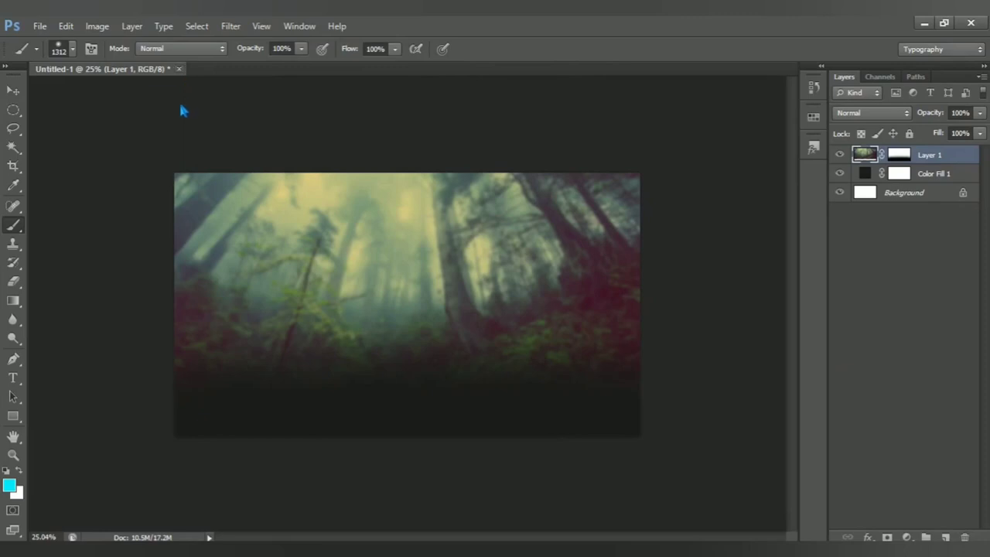
{"action": "left_click", "coordinate": [184, 74]}
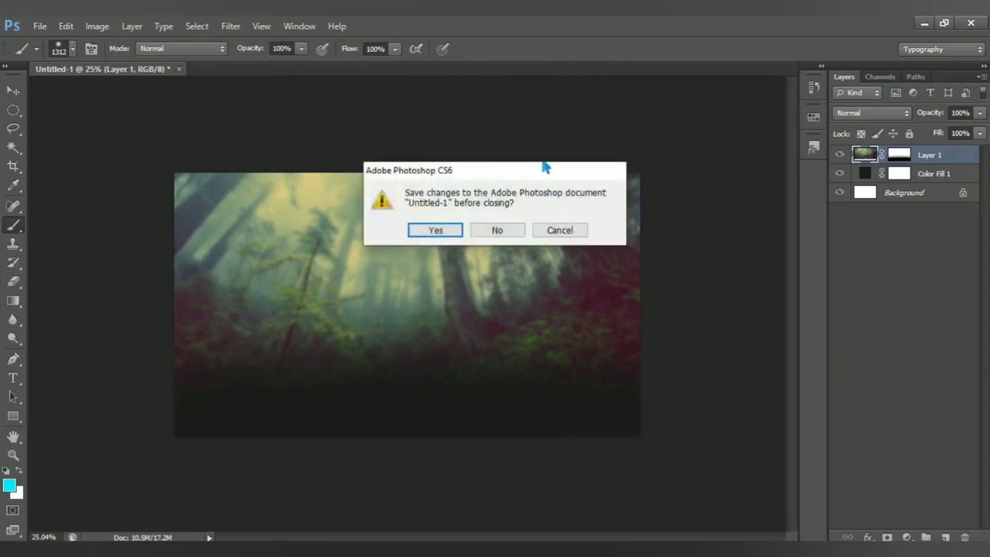
{"action": "left_click", "coordinate": [499, 232]}
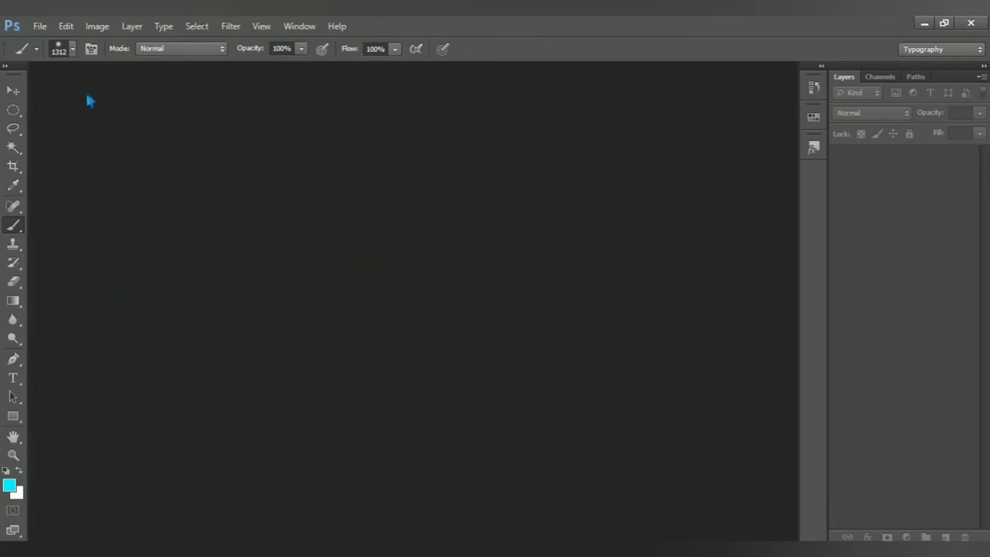
{"action": "left_click", "coordinate": [40, 26]}
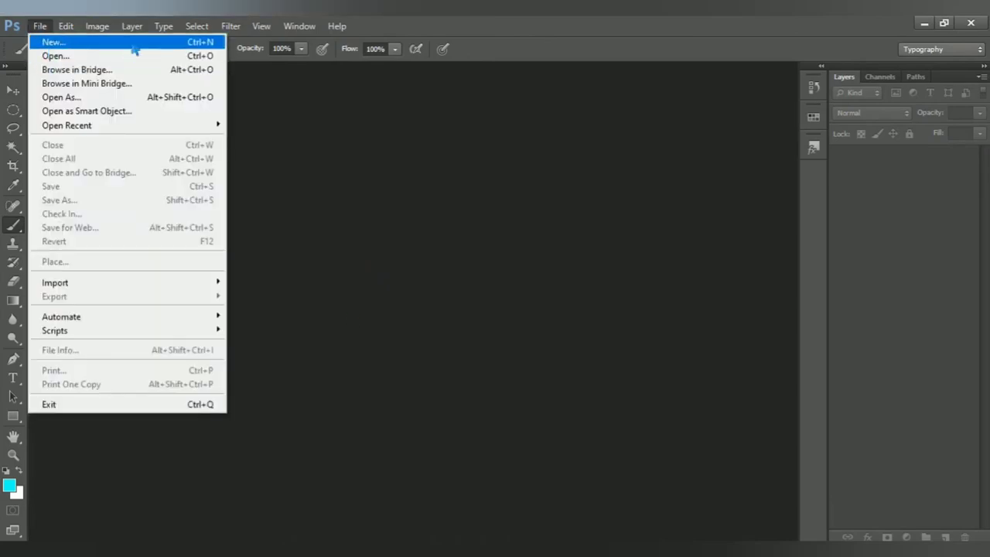
- Create another 2560 × 1440 px document at 300 pixels per inch from the preset
{"action": "left_click", "coordinate": [133, 44]}
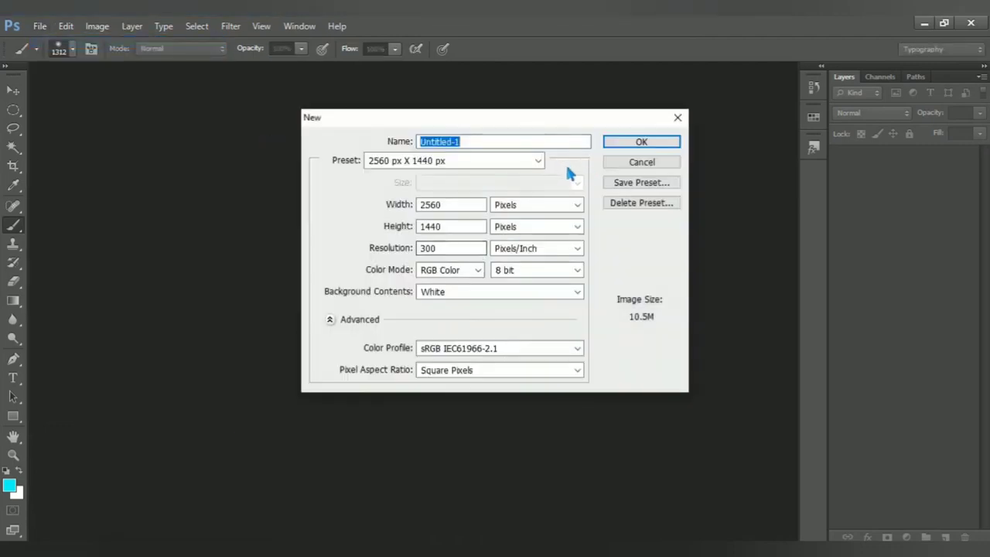
{"action": "left_click", "coordinate": [538, 161]}
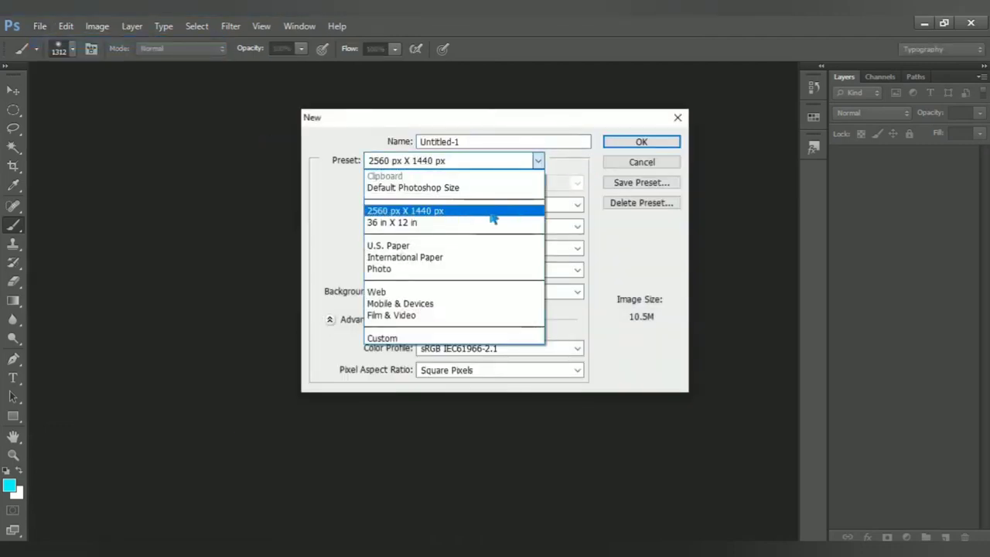
{"action": "left_click", "coordinate": [491, 215]}
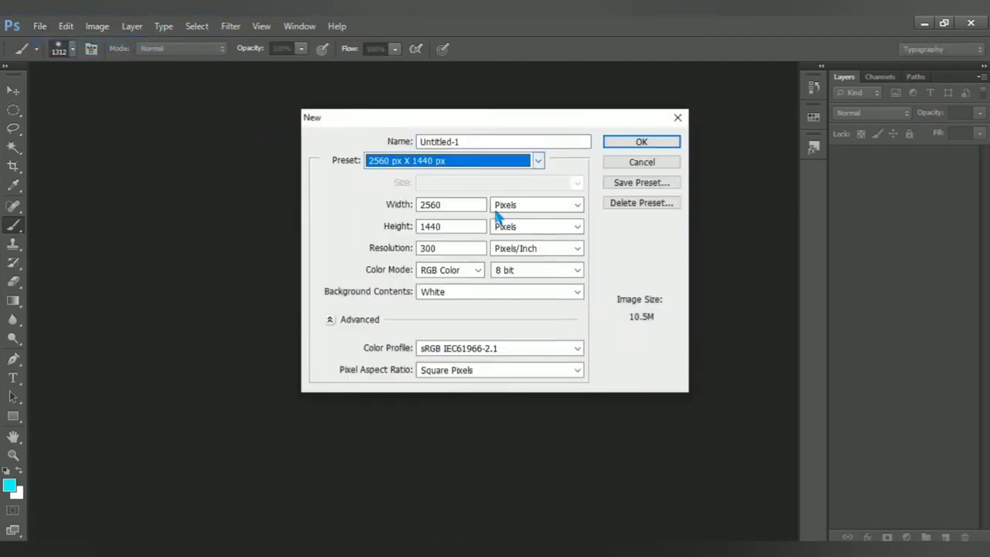
{"action": "left_click", "coordinate": [639, 147]}
{"action": "left_click", "coordinate": [906, 537]}
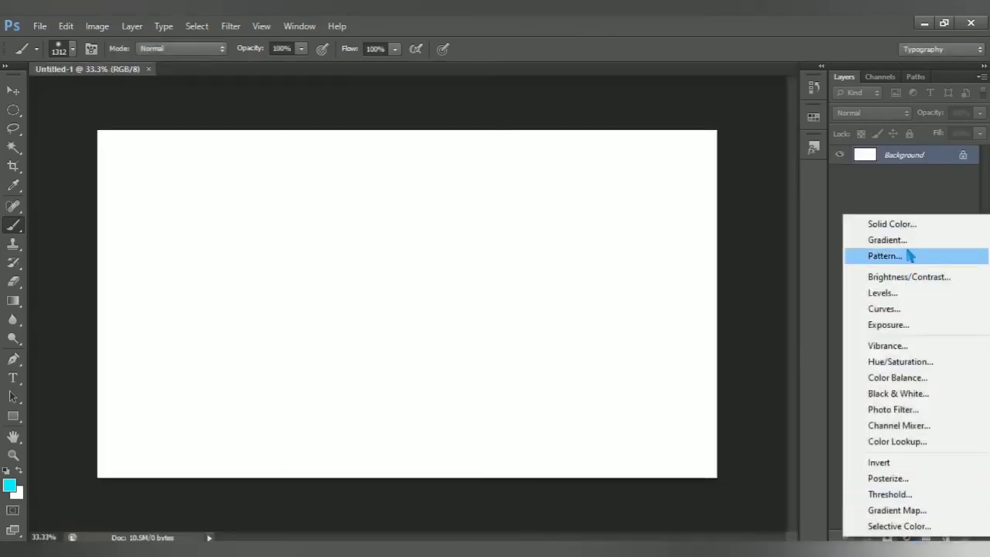
- Fill the new canvas with a Solid Color layer set to near-black hex 1c1d1c
{"action": "left_click", "coordinate": [949, 226]}
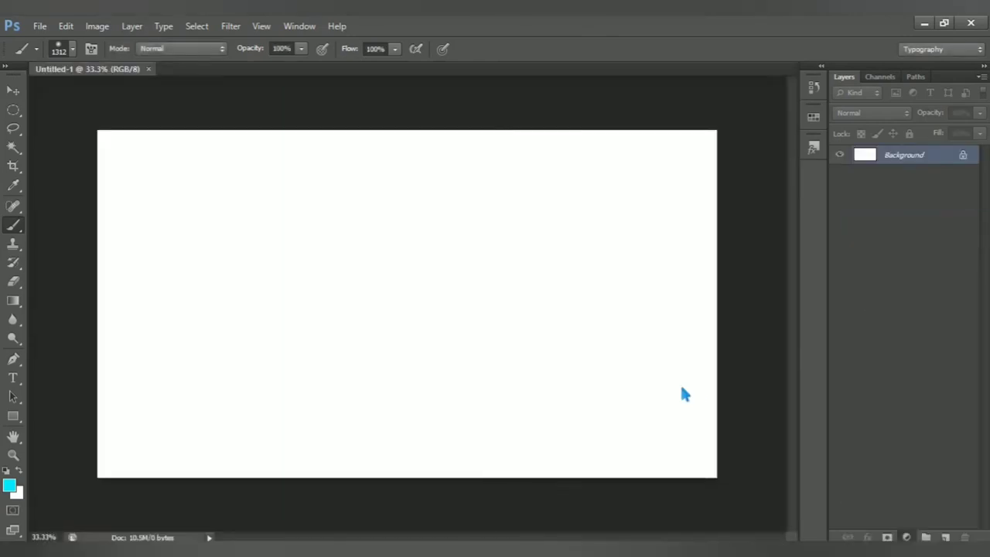
{"action": "left_click", "coordinate": [428, 312]}
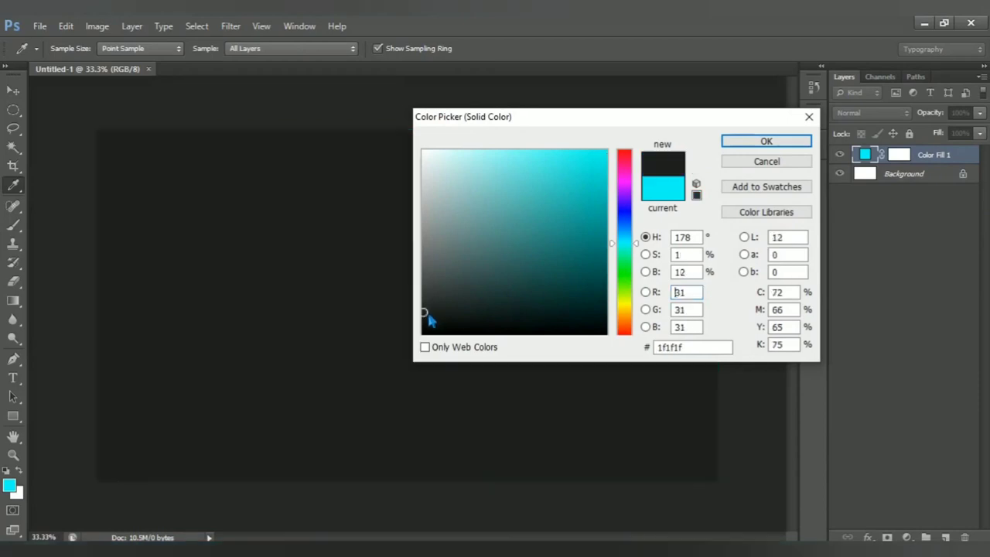
{"action": "left_click_drag", "start_coordinate": [424, 313], "coordinate": [424, 317]}
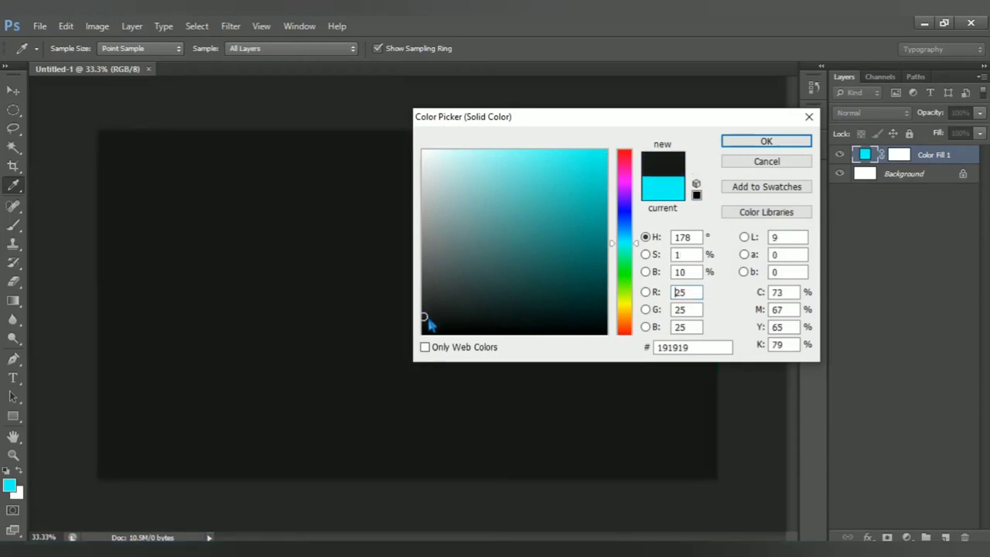
{"action": "left_click", "coordinate": [728, 348]}
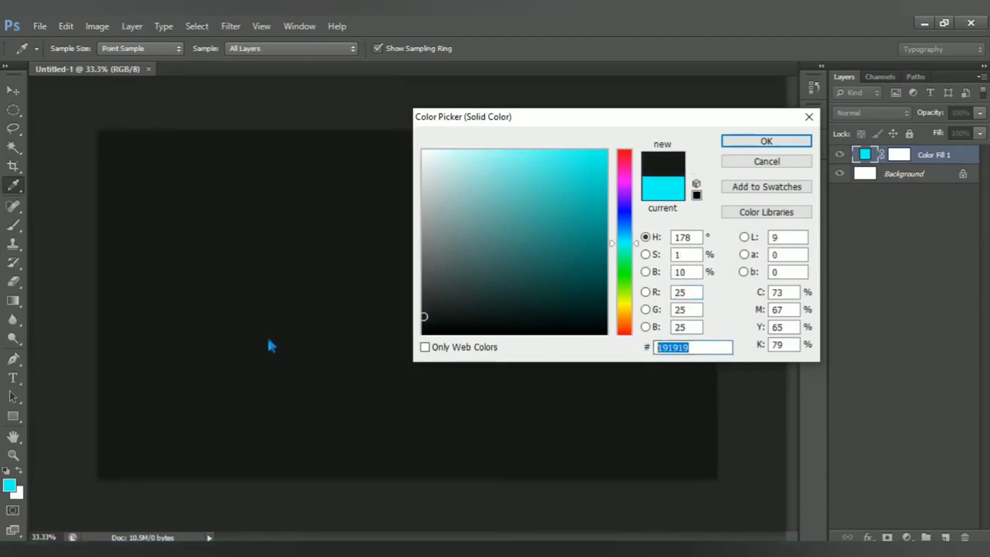
{"action": "type", "text": "1c1d1"}
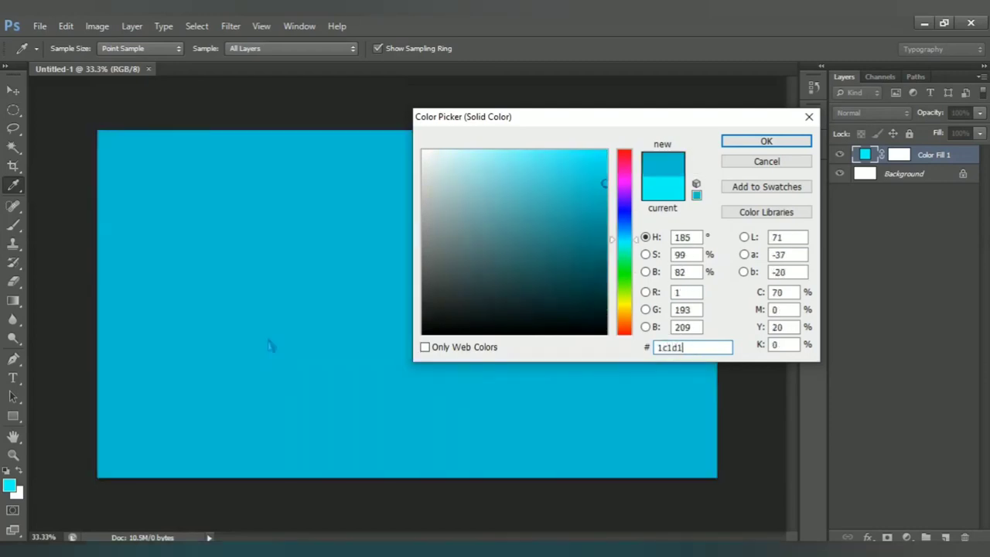
{"action": "type", "text": "c"}
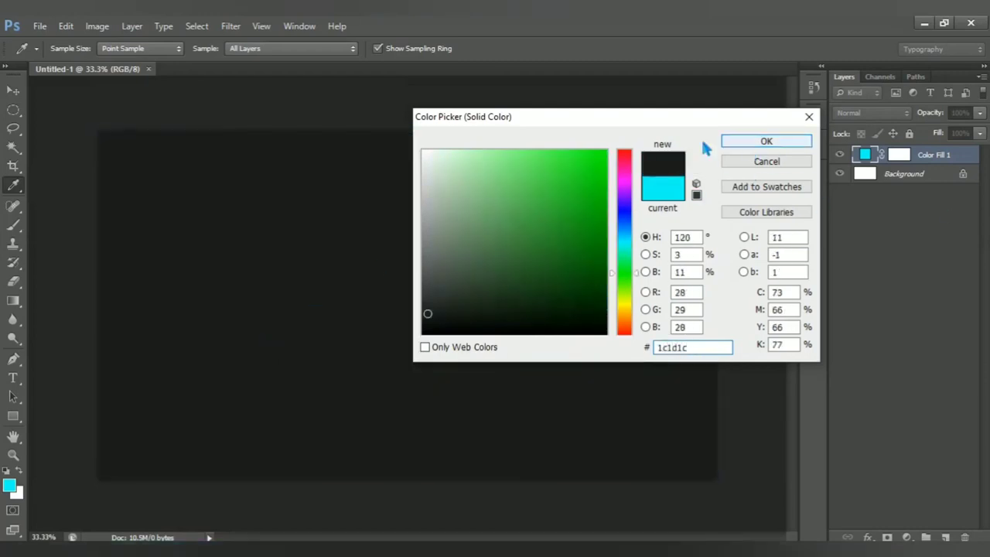
{"action": "left_click", "coordinate": [789, 145]}
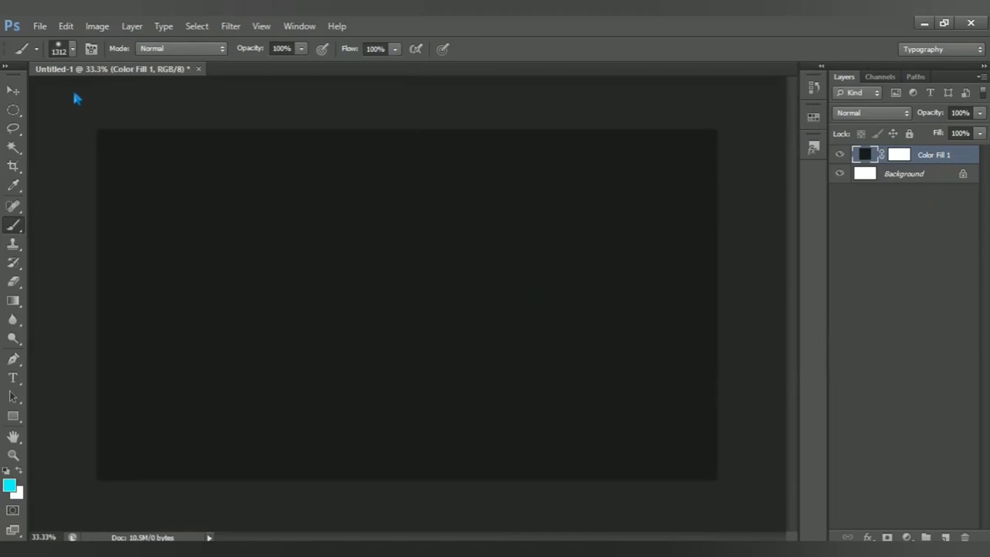
- Open forest-931706_1920 and move it into the dark Untitled-1 document
{"action": "left_click", "coordinate": [39, 25]}
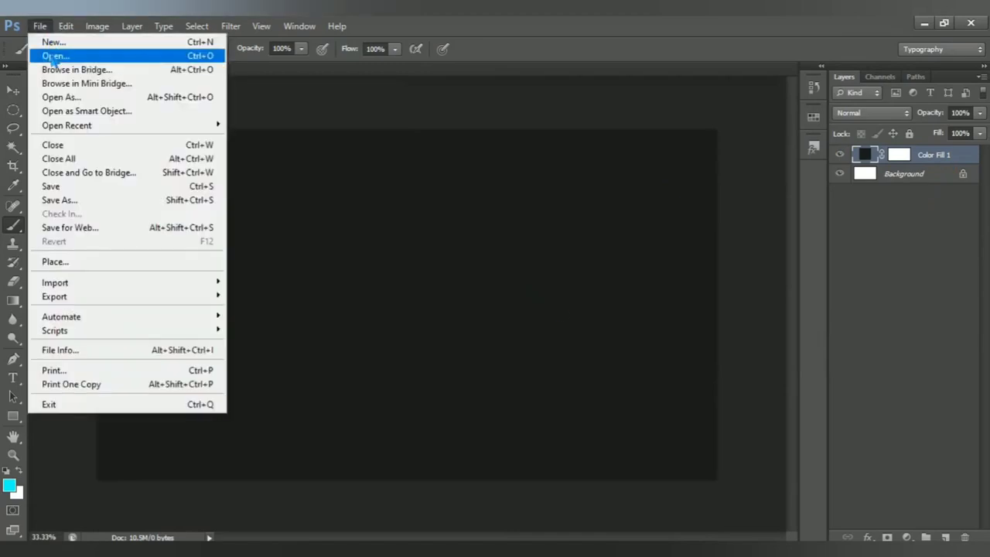
{"action": "left_click", "coordinate": [165, 61]}
{"action": "left_click", "coordinate": [331, 157]}
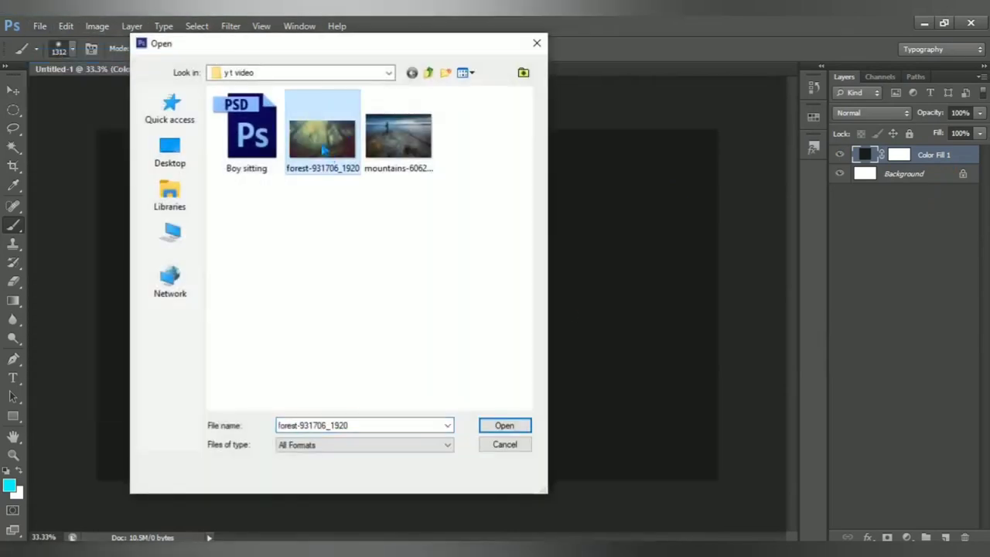
{"action": "left_click", "coordinate": [503, 428]}
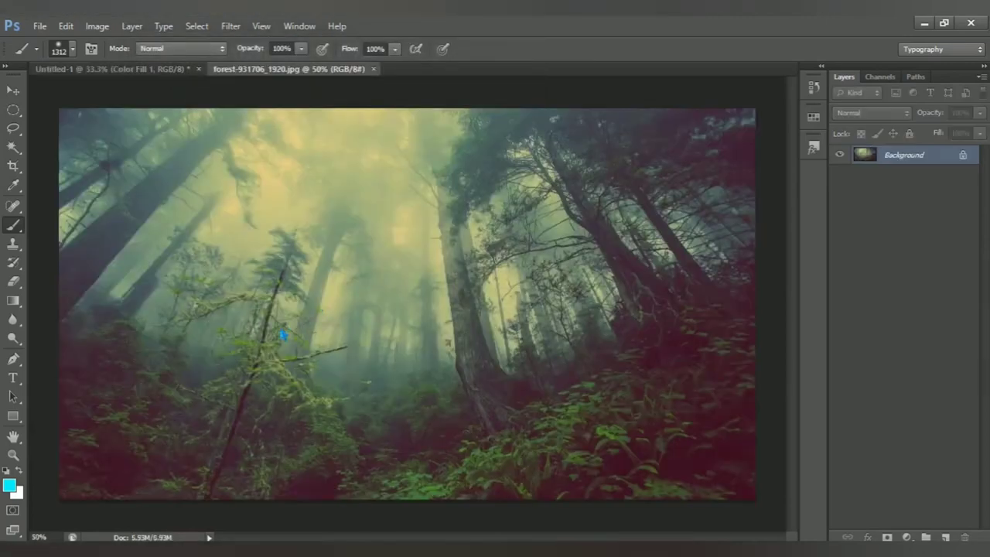
{"action": "key", "text": "v"}
{"action": "mouse_move", "coordinate": [393, 249]}
{"action": "left_mouse_down"}
{"action": "mouse_move", "coordinate": [140, 116]}
{"action": "mouse_move", "coordinate": [467, 360]}
{"action": "mouse_move", "coordinate": [413, 291]}
{"action": "left_mouse_up"}
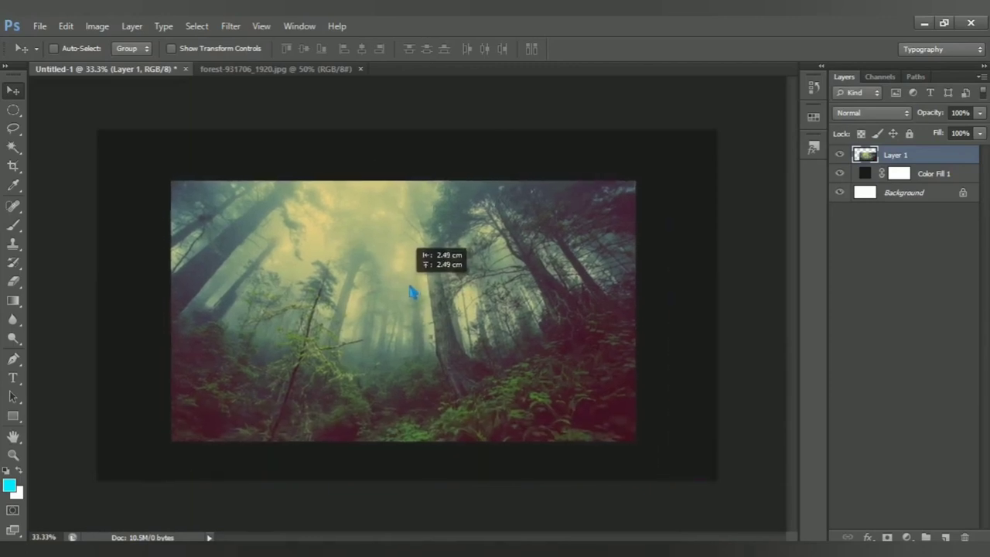
- Scale the forest layer to about 139% and reposition it to cover the canvas
{"action": "key", "text": "ctrl+t"}
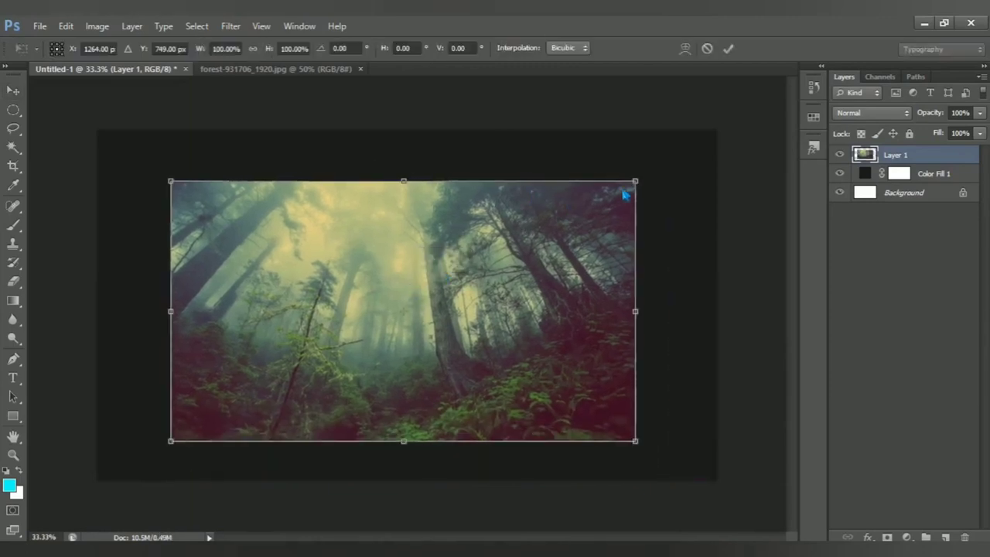
{"action": "left_click_drag", "start_coordinate": [635, 182], "coordinate": [738, 157]}
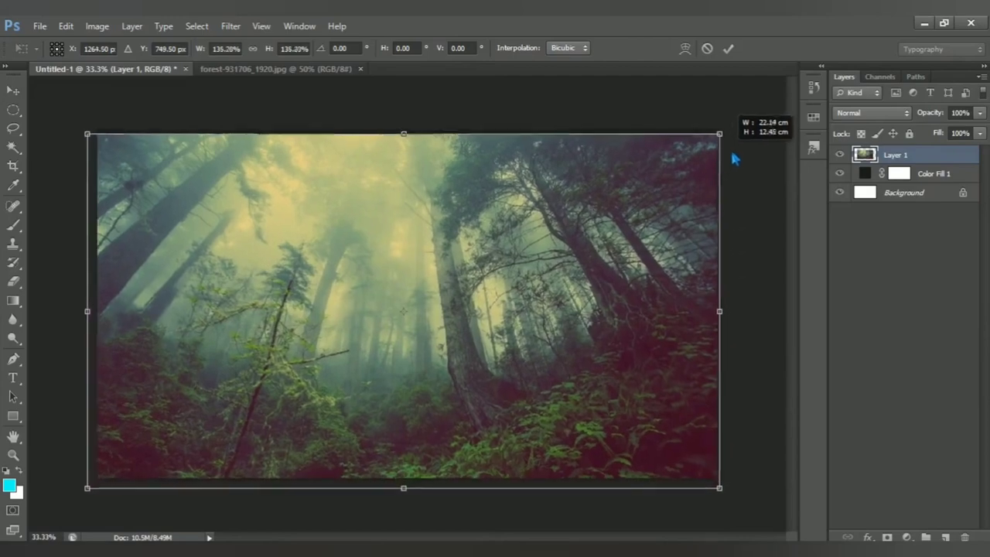
{"action": "left_click_drag", "start_coordinate": [716, 190], "coordinate": [698, 228]}
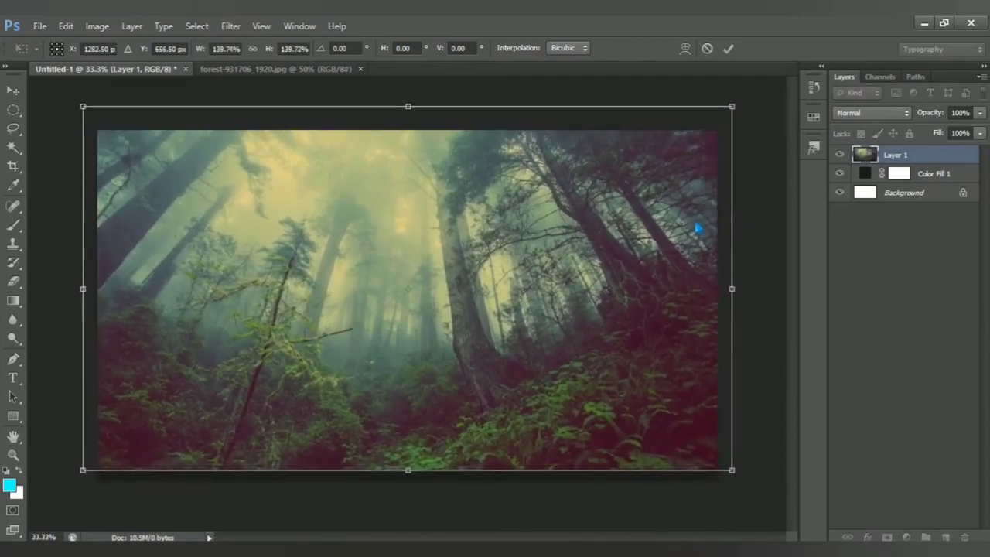
{"action": "key", "text": "Return"}
- Add a mask to Layer 1 and paint its bottom strip black to fade into darkness
{"action": "left_click", "coordinate": [888, 537]}
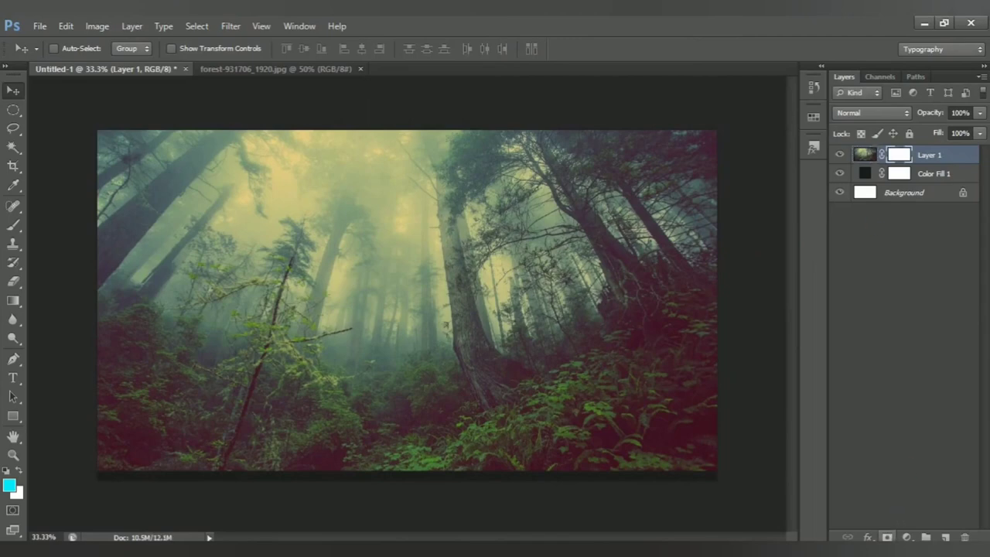
{"action": "left_click", "coordinate": [13, 225]}
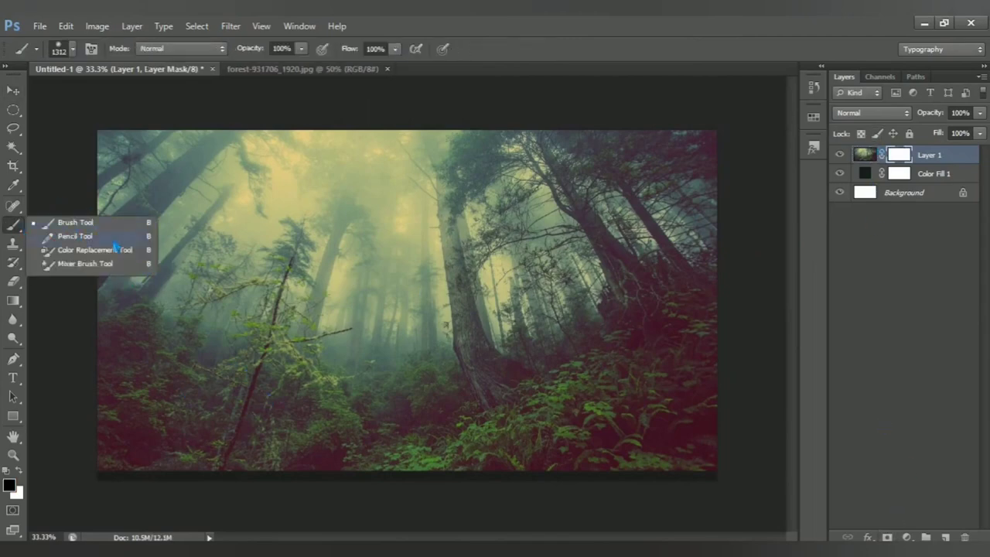
{"action": "left_click", "coordinate": [106, 226]}
{"action": "key", "text": "ctrl+minus"}
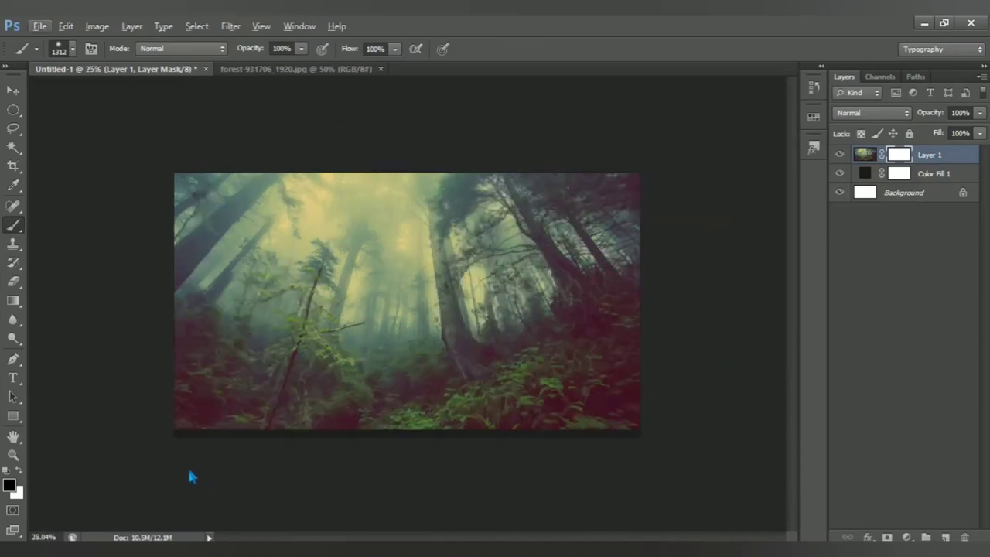
{"action": "mouse_move", "coordinate": [223, 460]}
{"action": "left_mouse_down"}
{"action": "mouse_move", "coordinate": [504, 460]}
{"action": "mouse_move", "coordinate": [710, 490]}
{"action": "left_mouse_up"}
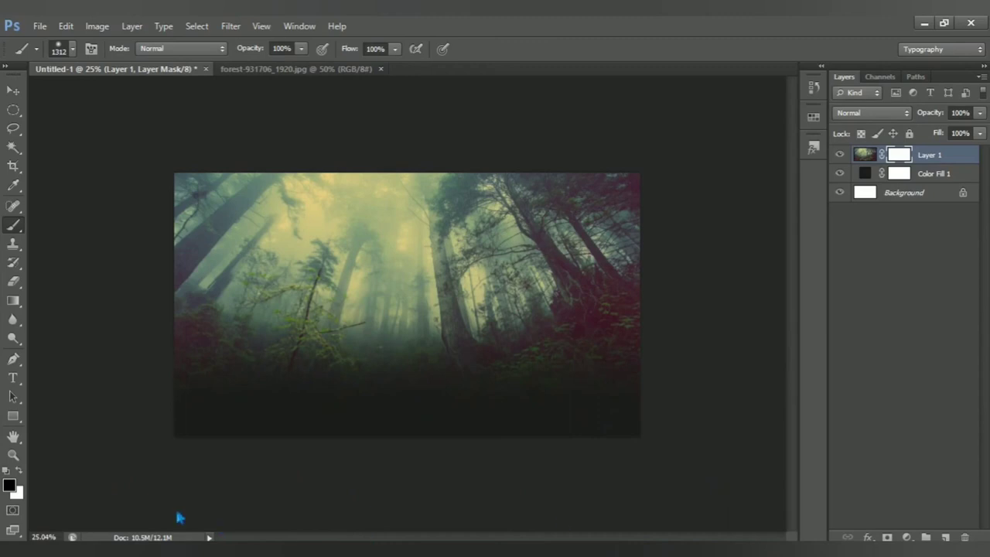
- Close the separate forest-931706_1920.jpg source image
{"action": "scroll", "coordinate": [383, 410], "scroll_direction": "up", "scroll_amount": 1, "text": "alt"}
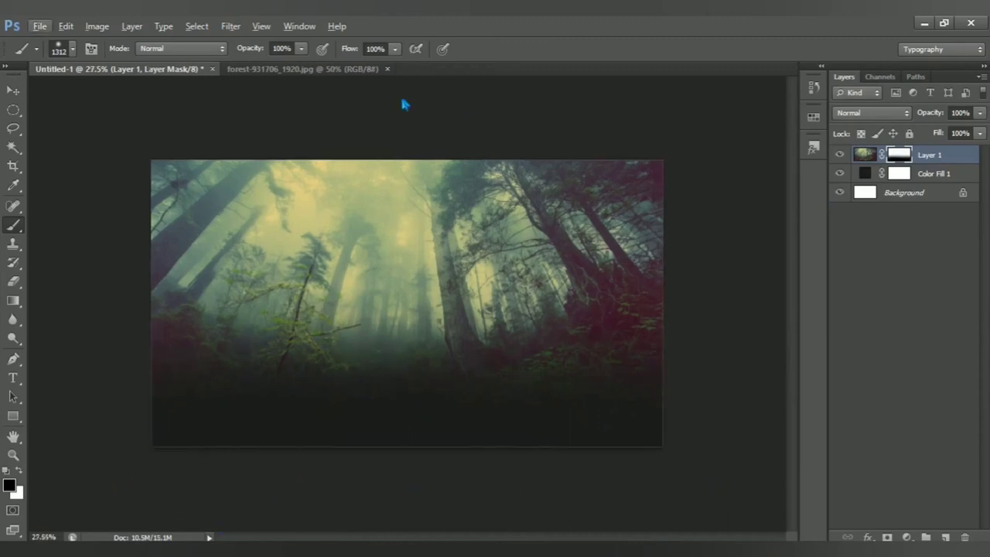
{"action": "left_click", "coordinate": [387, 69]}
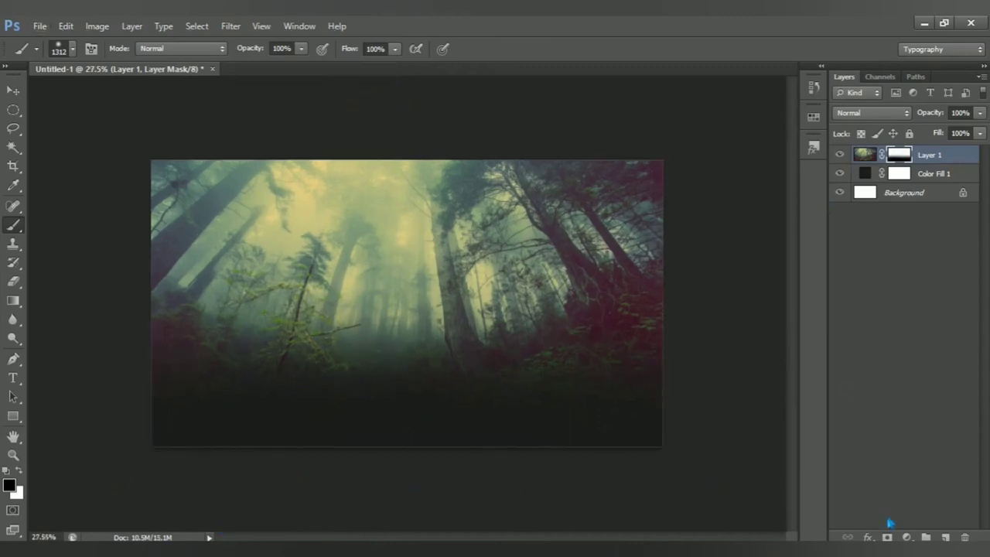
{"action": "left_click", "coordinate": [907, 537]}
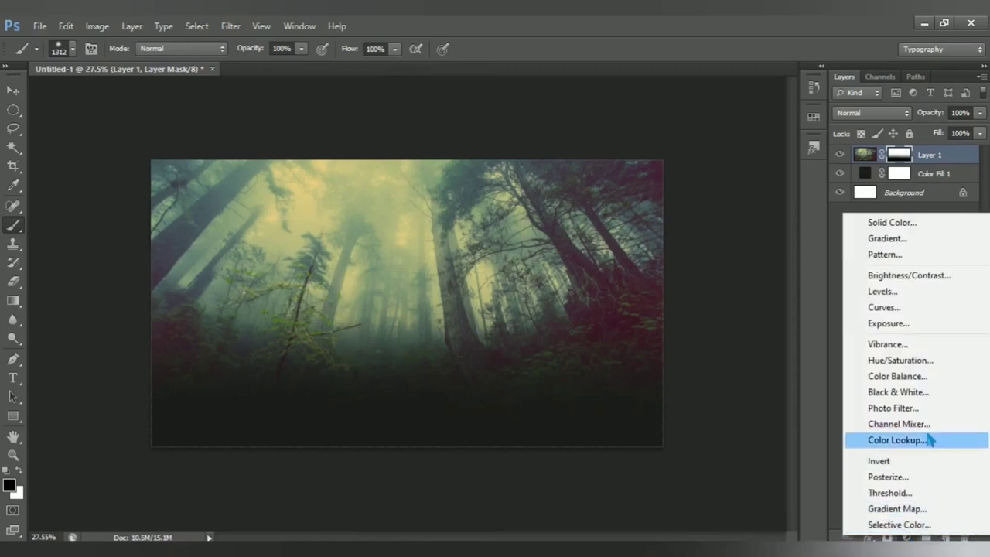
- Add a Color Balance layer clipped to the forest with Cyan–Red -75 and Yellow–Blue +65
{"action": "left_click", "coordinate": [955, 380]}
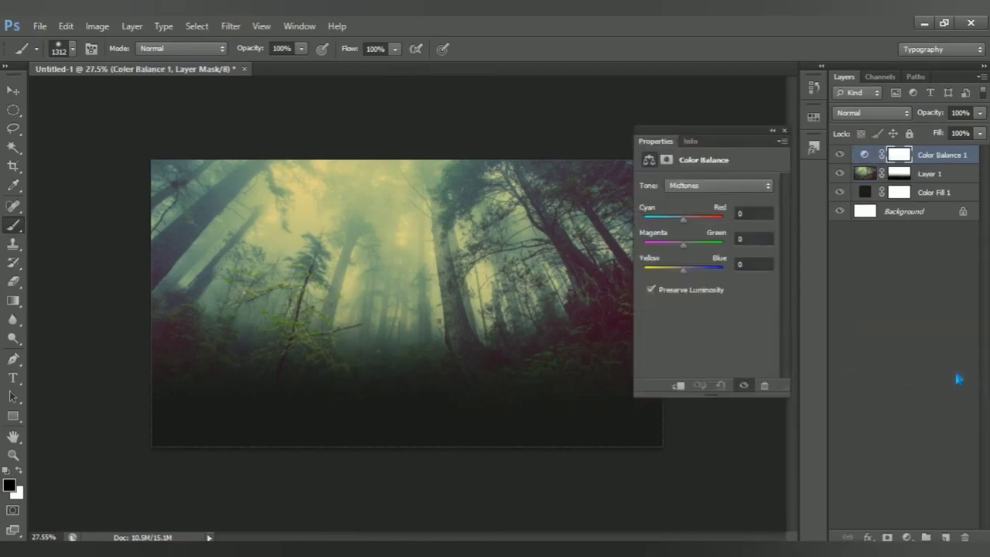
{"action": "left_click", "coordinate": [678, 386]}
{"action": "left_click_drag", "start_coordinate": [683, 219], "coordinate": [659, 232]}
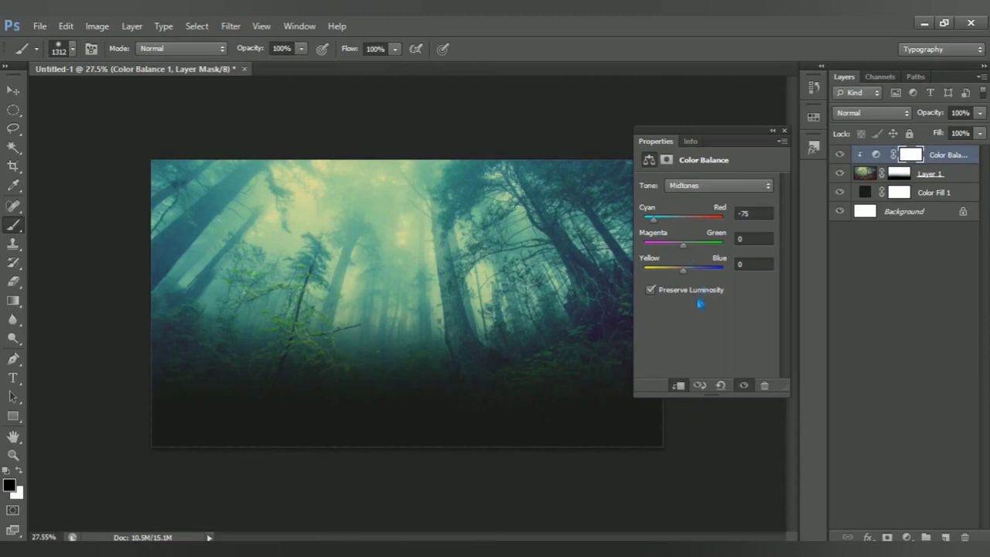
{"action": "left_click_drag", "start_coordinate": [691, 280], "coordinate": [719, 280]}
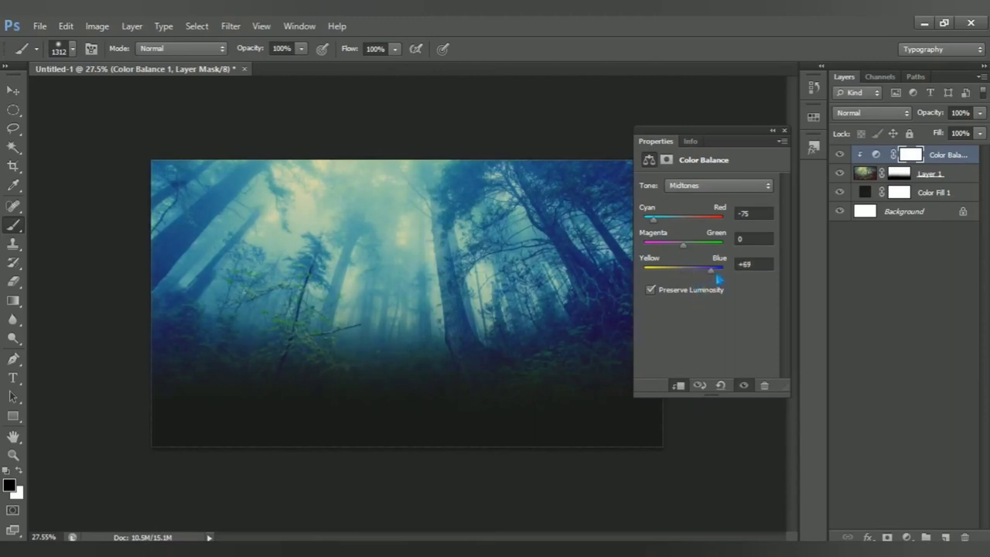
{"action": "left_click", "coordinate": [747, 387]}
{"action": "left_click", "coordinate": [747, 388]}
{"action": "left_click", "coordinate": [785, 130]}
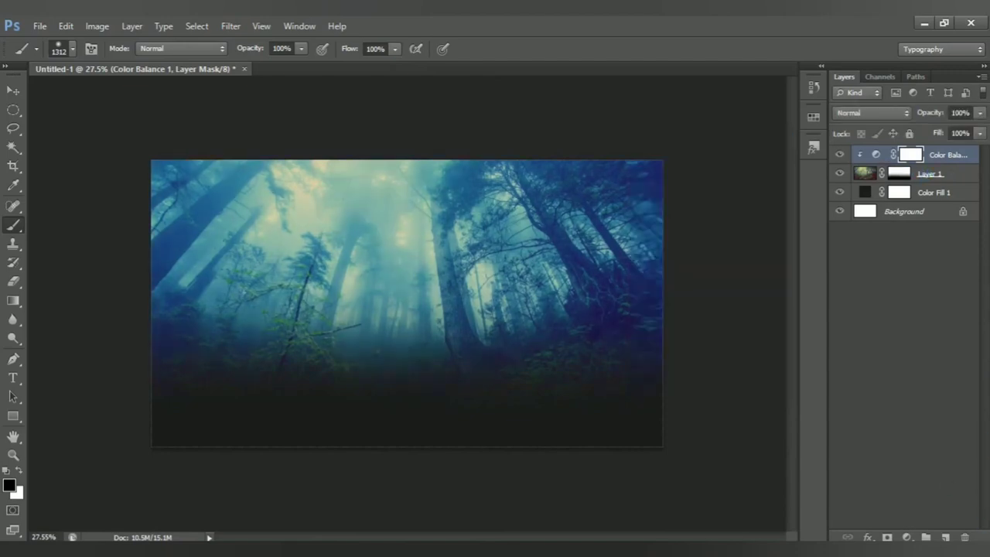
- Add a Vibrance layer clipped to the forest with Vibrance -49 and Saturation -7
{"action": "left_click", "coordinate": [906, 537]}
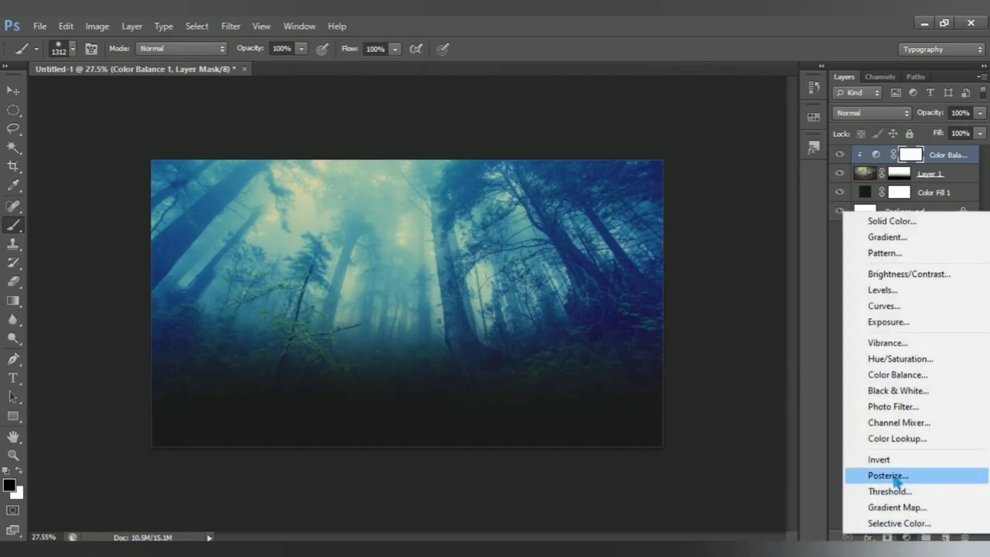
{"action": "left_click", "coordinate": [933, 345]}
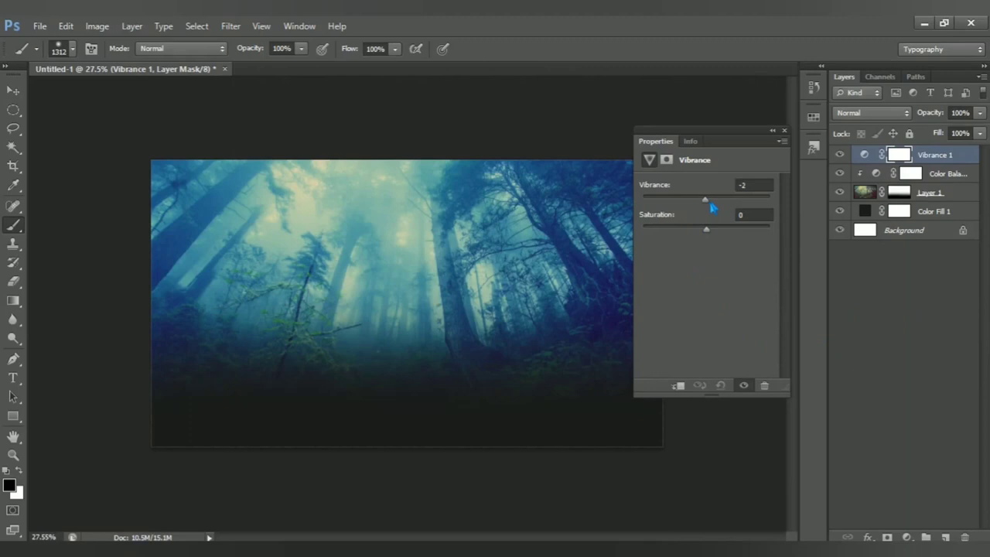
{"action": "left_click_drag", "start_coordinate": [709, 207], "coordinate": [689, 210]}
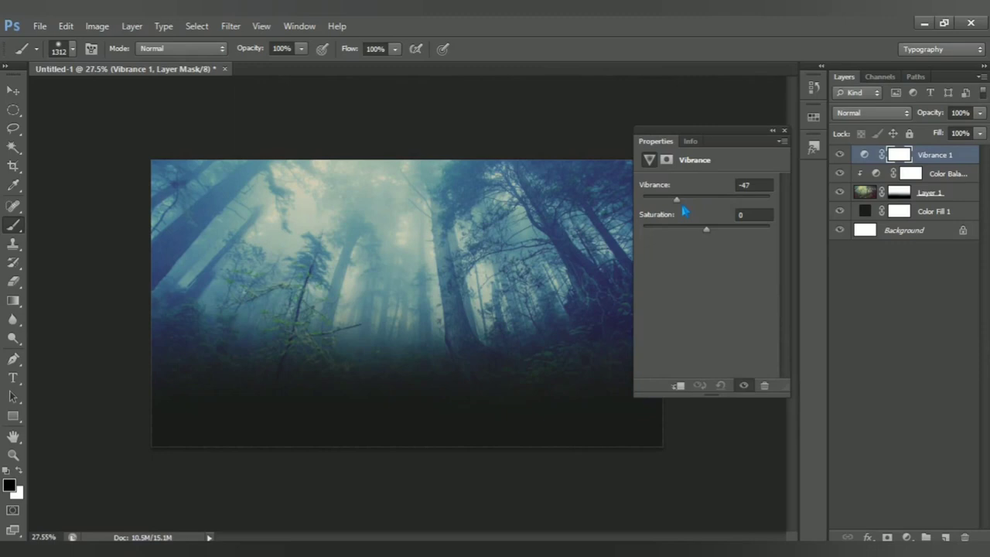
{"action": "left_click_drag", "start_coordinate": [715, 231], "coordinate": [709, 232]}
{"action": "left_click", "coordinate": [679, 385]}
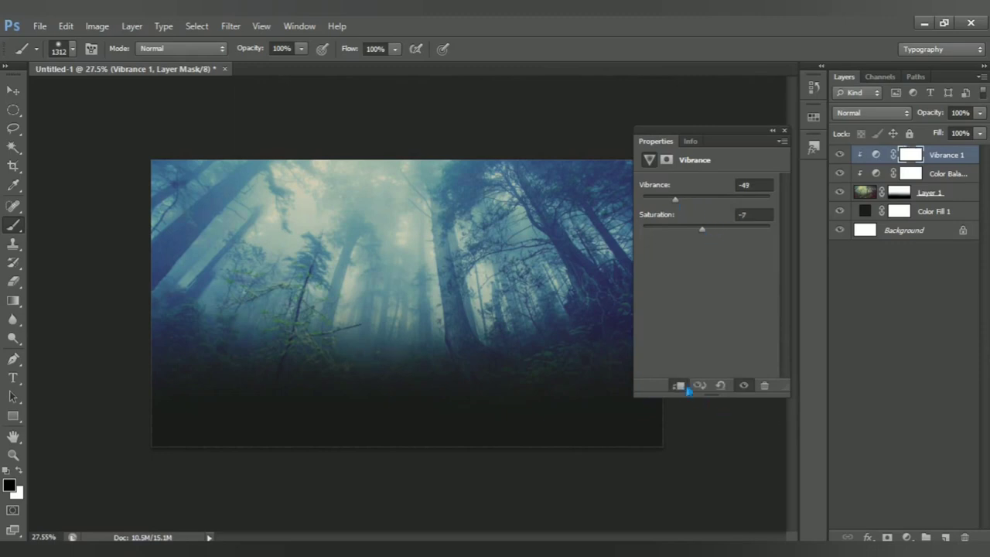
{"action": "left_click", "coordinate": [784, 130]}
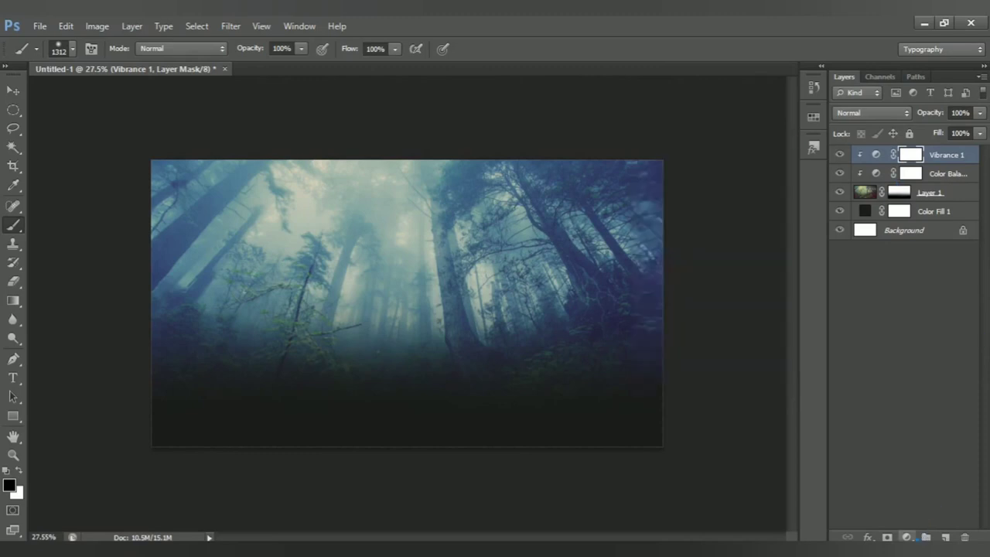
{"action": "left_click", "coordinate": [907, 537]}
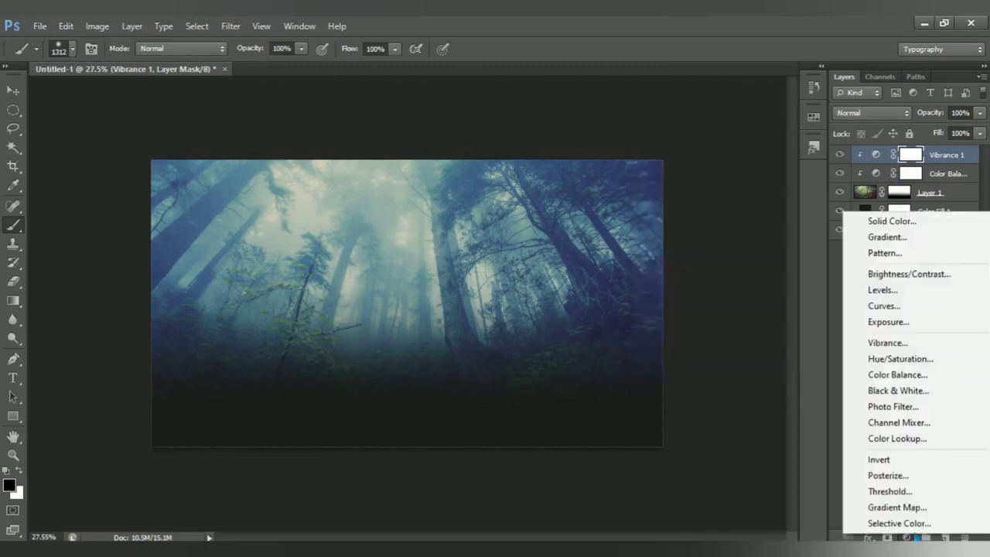
- Clip a Brightness/Contrast layer to the forest at Brightness -95 and Contrast 38
{"action": "left_click", "coordinate": [945, 279]}
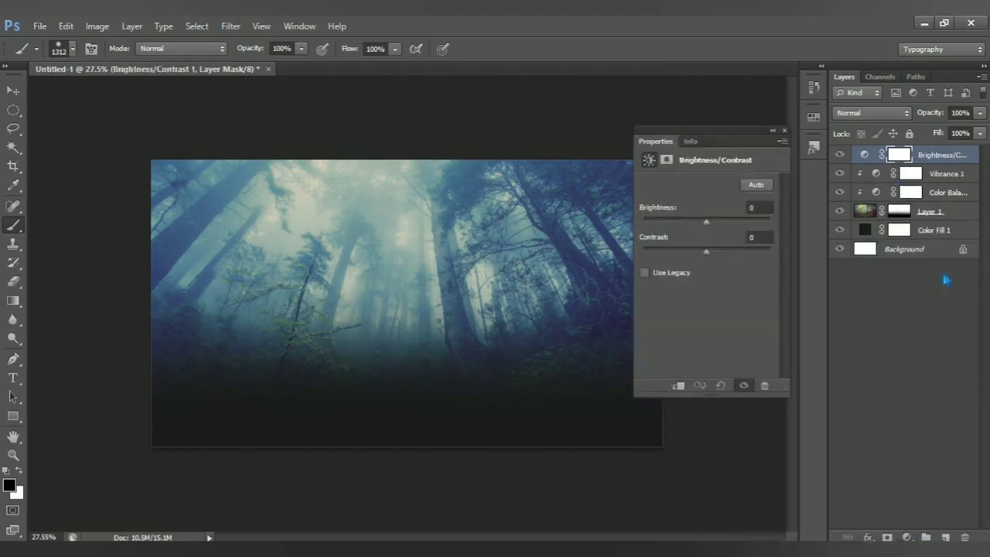
{"action": "left_click", "coordinate": [679, 386]}
{"action": "left_click_drag", "start_coordinate": [711, 230], "coordinate": [679, 232]}
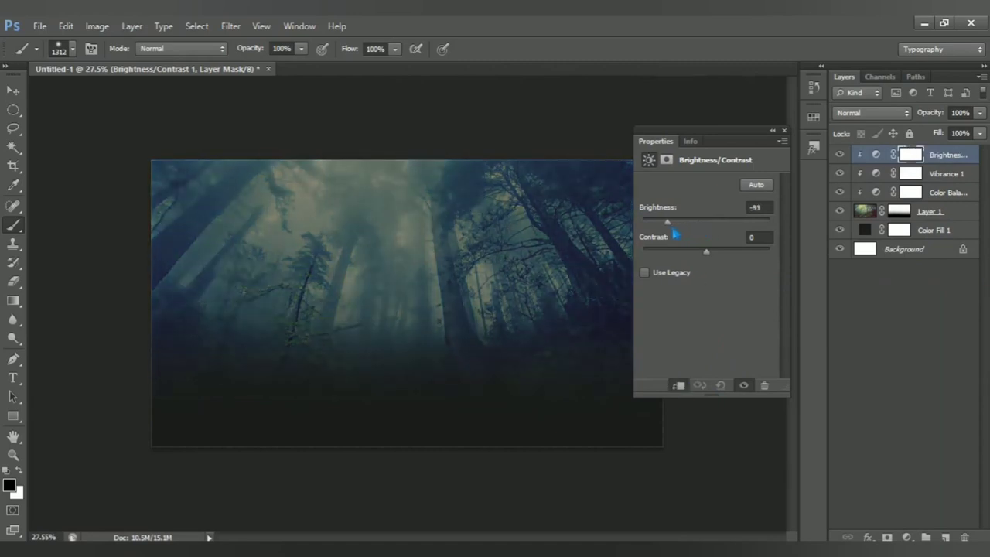
{"action": "left_click_drag", "start_coordinate": [713, 257], "coordinate": [735, 263]}
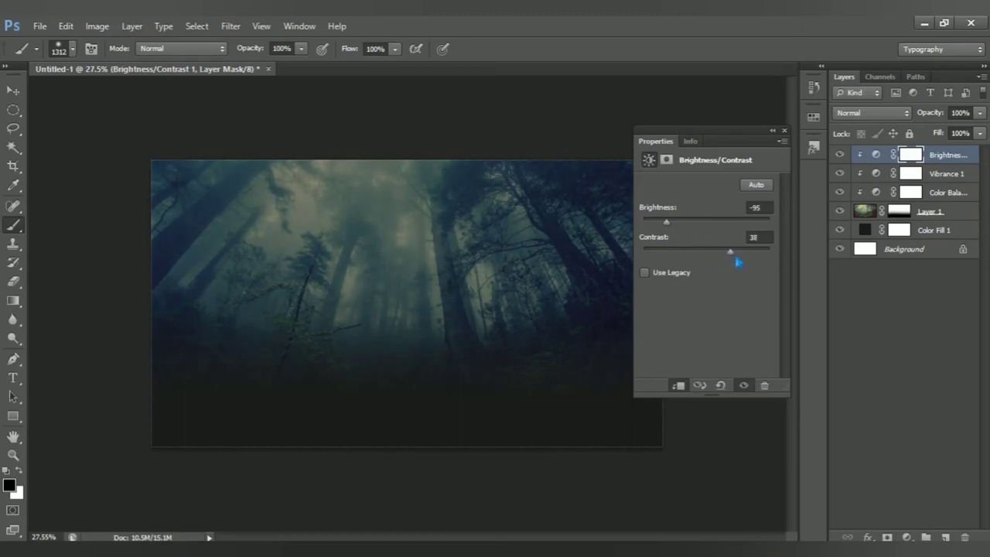
{"action": "left_click", "coordinate": [785, 131]}
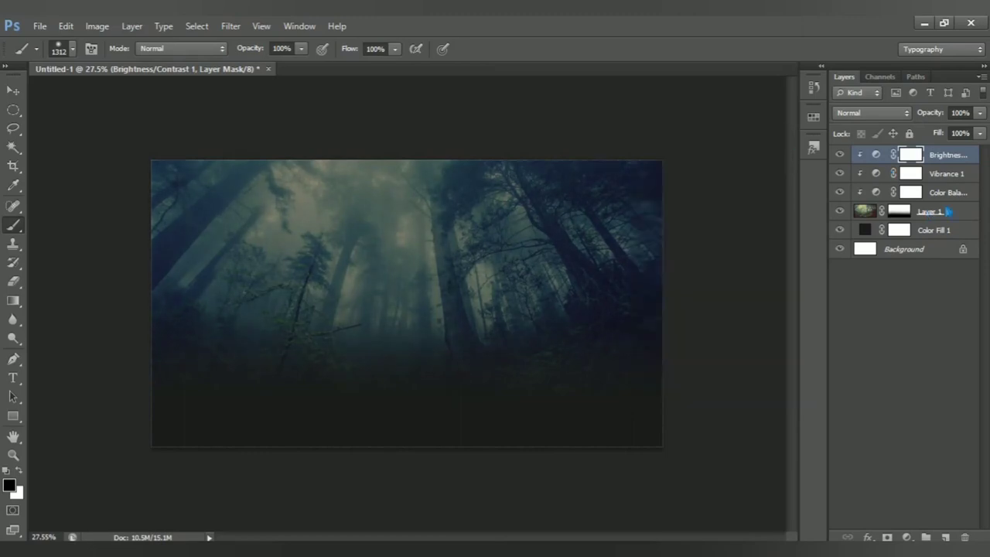
{"action": "scroll", "coordinate": [407, 317], "scroll_direction": "up", "scroll_amount": 1}
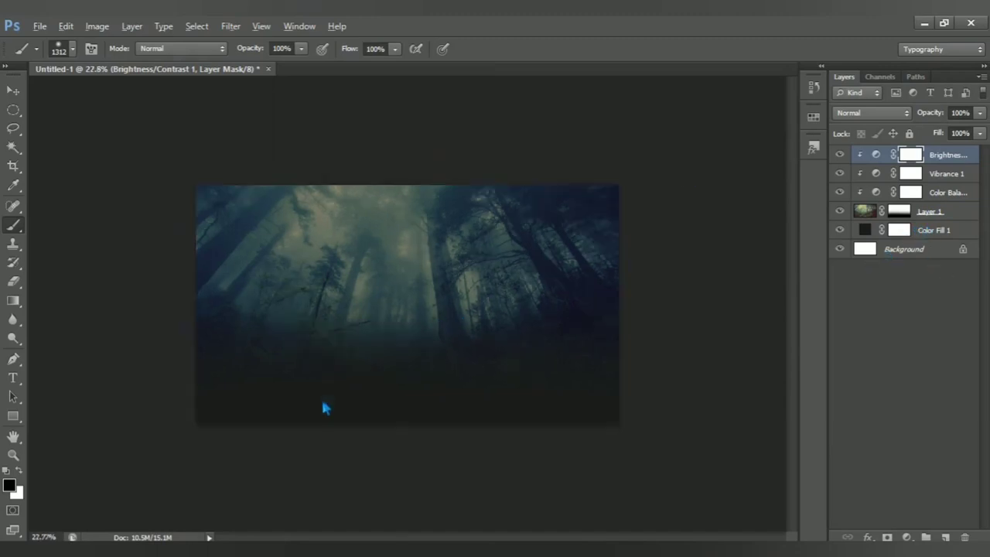
- Open mountains-6062271_1920 and drag it into Untitled-1 as Layer 2
{"action": "left_click", "coordinate": [39, 26]}
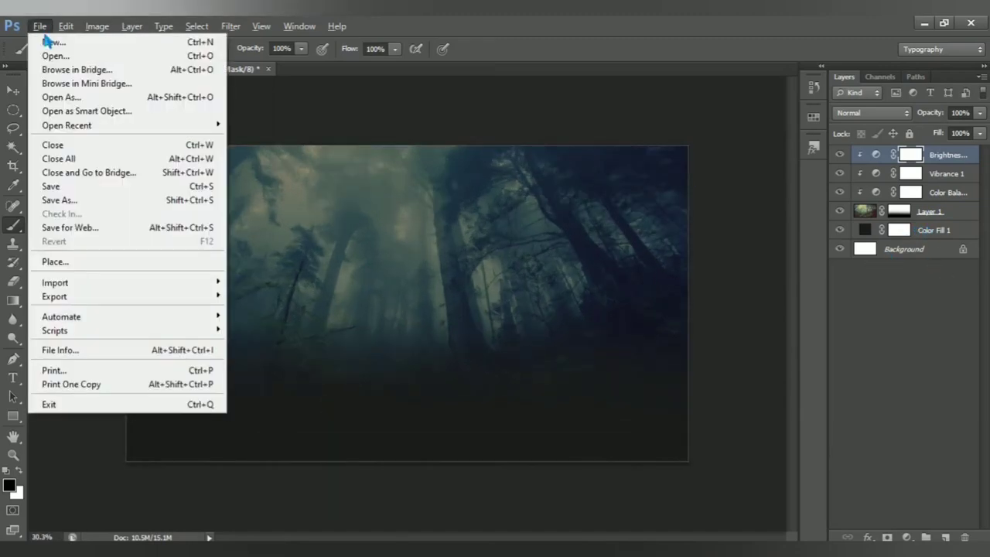
{"action": "left_click", "coordinate": [145, 57]}
{"action": "left_click", "coordinate": [391, 155]}
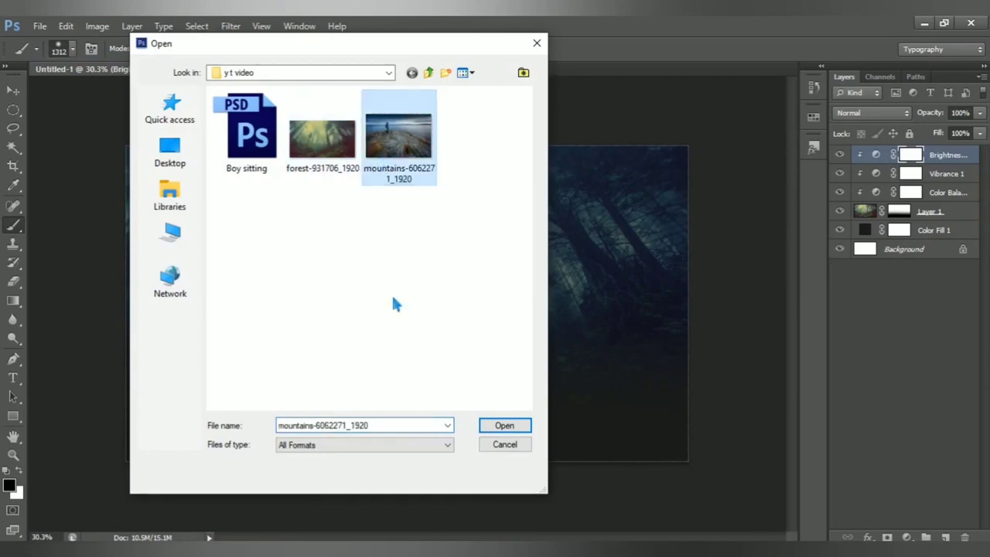
{"action": "left_click", "coordinate": [491, 429]}
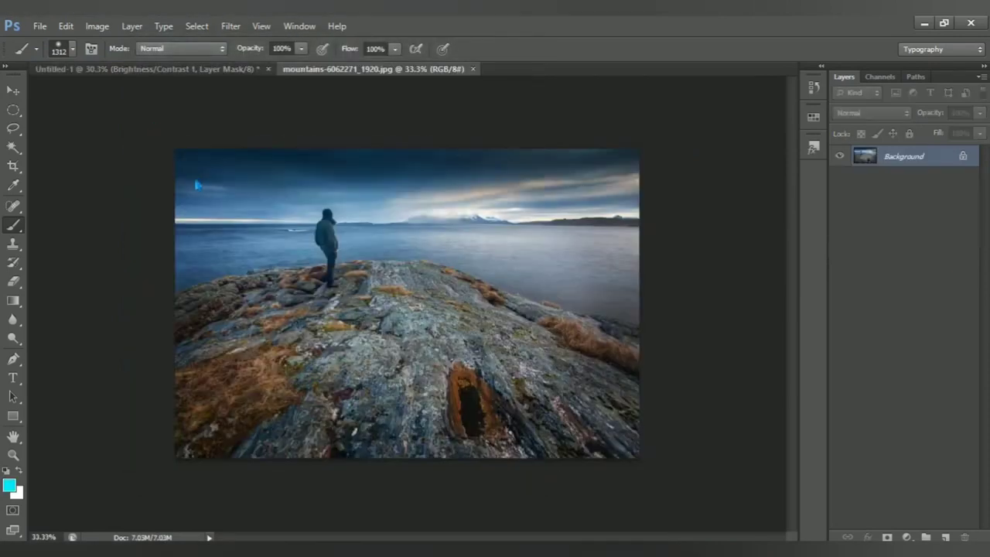
{"action": "key", "text": "v"}
{"action": "mouse_move", "coordinate": [387, 333]}
{"action": "left_mouse_down"}
{"action": "mouse_move", "coordinate": [150, 75]}
{"action": "mouse_move", "coordinate": [458, 346]}
{"action": "left_mouse_up"}
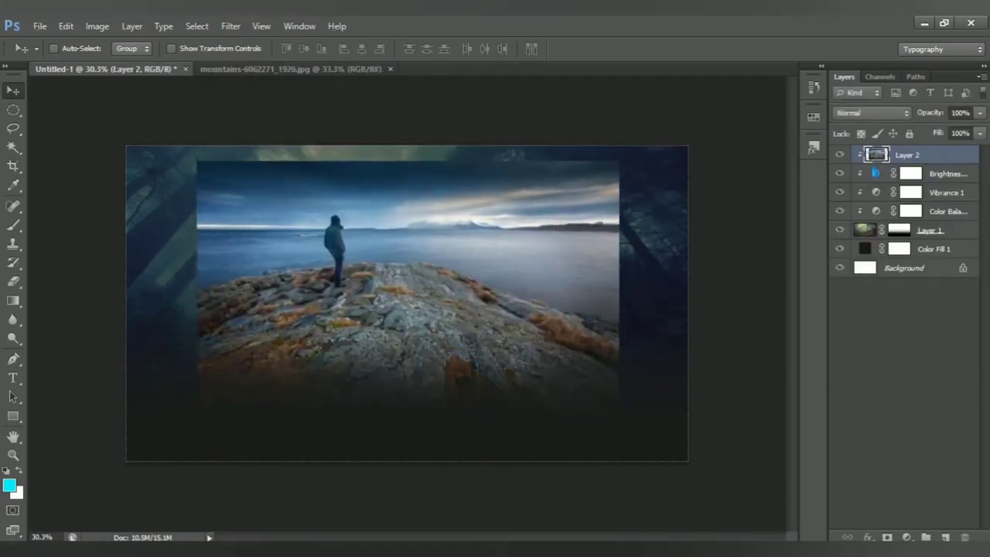
- Unclip Layer 2 and transform it to about 134.8% width, squashed into the lower canvas
{"action": "left_click", "coordinate": [892, 164], "text": "alt"}
{"action": "key", "text": "ctrl+t"}
{"action": "left_click_drag", "start_coordinate": [531, 263], "coordinate": [532, 283]}
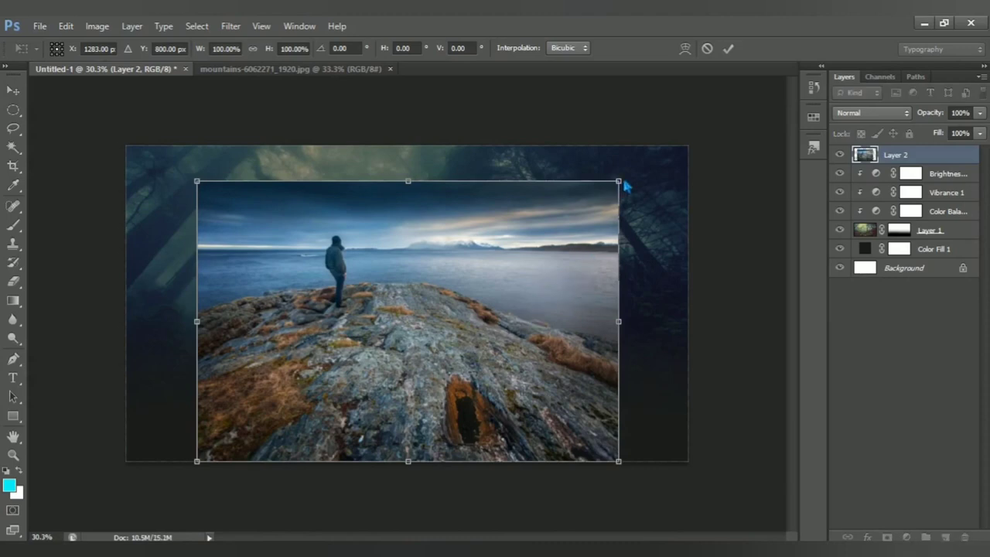
{"action": "left_click_drag", "start_coordinate": [624, 186], "coordinate": [714, 161]}
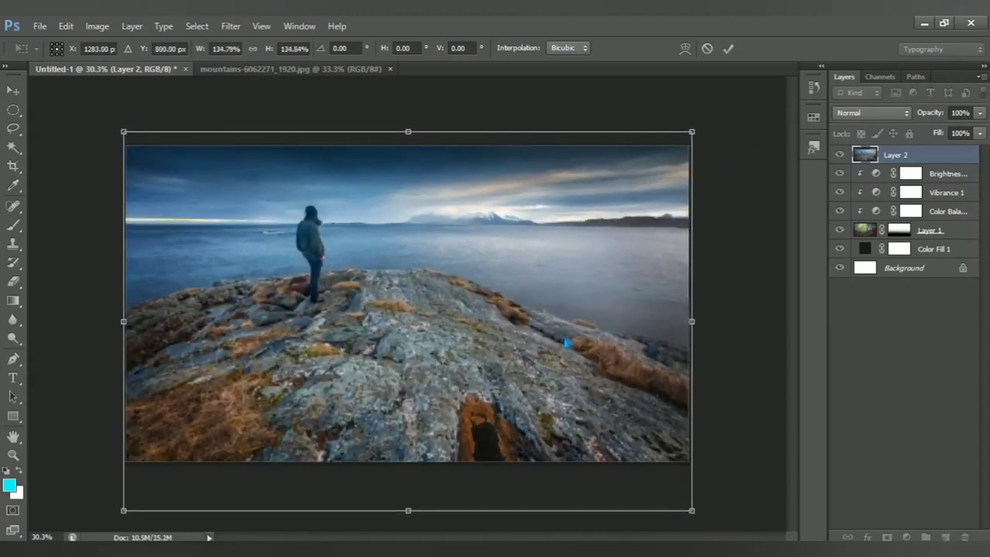
{"action": "mouse_move", "coordinate": [567, 342]}
{"action": "left_mouse_down"}
{"action": "mouse_move", "coordinate": [562, 312]}
{"action": "mouse_move", "coordinate": [568, 331]}
{"action": "left_mouse_up"}
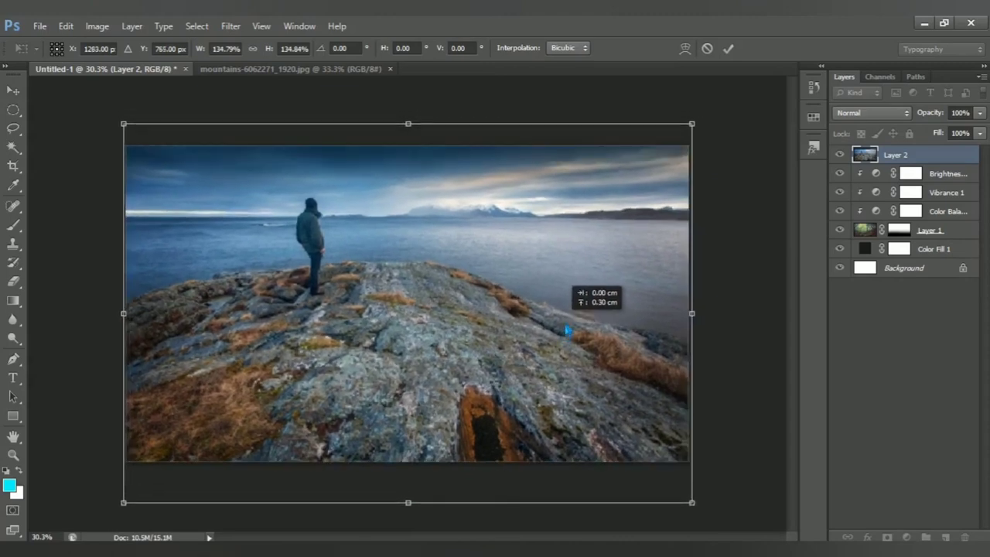
{"action": "mouse_move", "coordinate": [422, 127]}
{"action": "left_mouse_down"}
{"action": "mouse_move", "coordinate": [424, 338]}
{"action": "mouse_move", "coordinate": [425, 296]}
{"action": "left_mouse_up"}
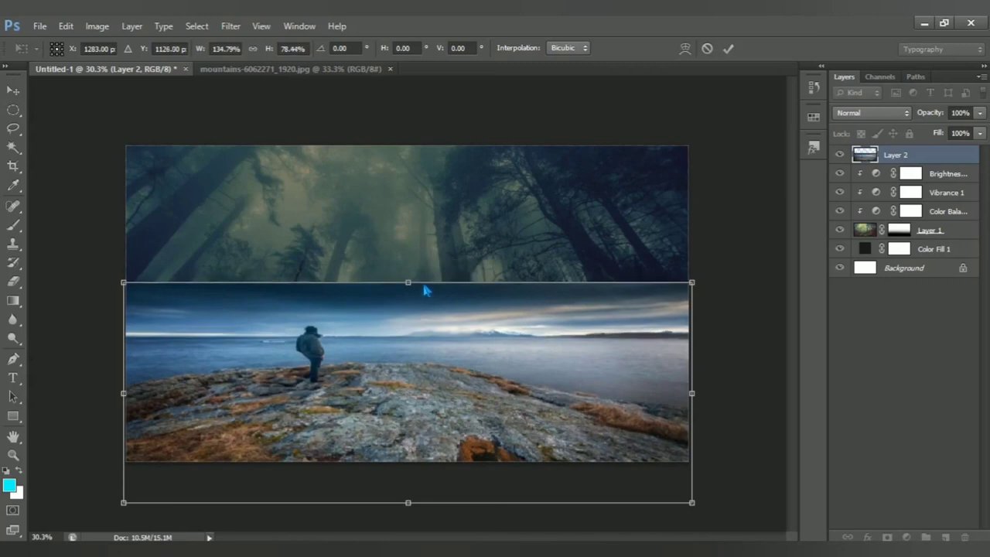
{"action": "key", "text": "Return"}
{"action": "left_click", "coordinate": [887, 537]}
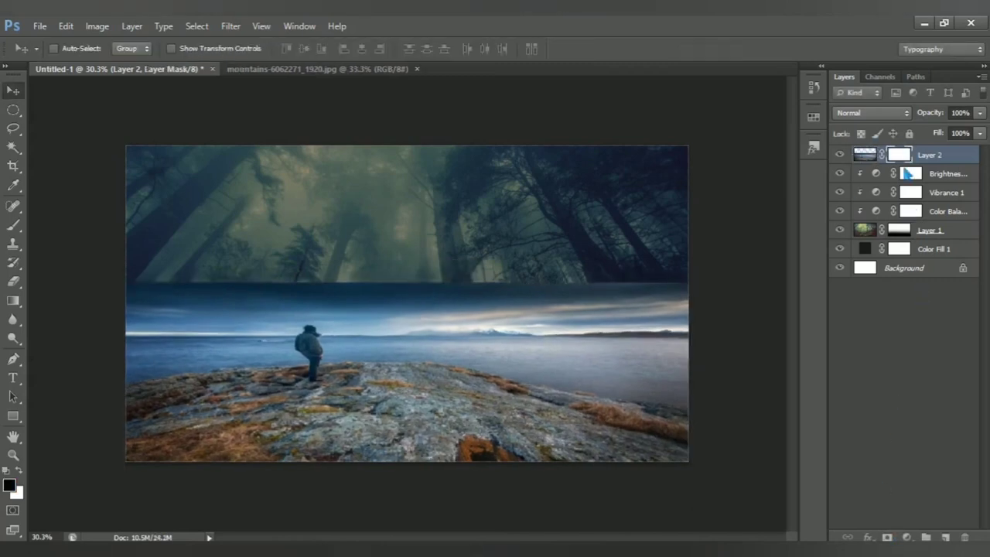
- Paint black on Layer 2's mask over the sea, sky and figure, keeping the rocky ground
{"action": "left_click", "coordinate": [15, 227]}
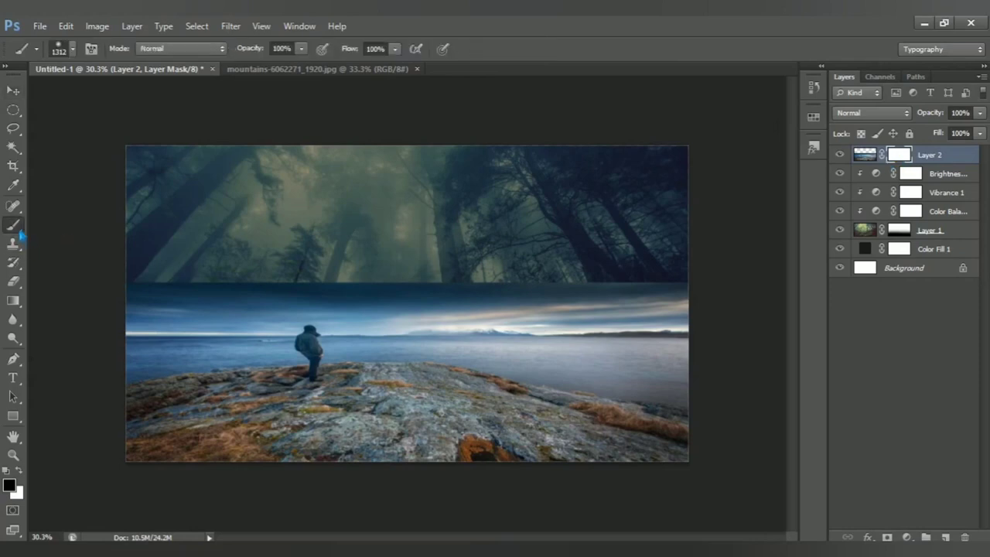
{"action": "mouse_move", "coordinate": [93, 282]}
{"action": "left_mouse_down"}
{"action": "mouse_move", "coordinate": [546, 275]}
{"action": "mouse_move", "coordinate": [704, 334]}
{"action": "mouse_move", "coordinate": [630, 321]}
{"action": "mouse_move", "coordinate": [571, 284]}
{"action": "mouse_move", "coordinate": [673, 339]}
{"action": "mouse_move", "coordinate": [301, 276]}
{"action": "mouse_move", "coordinate": [265, 331]}
{"action": "mouse_move", "coordinate": [277, 331]}
{"action": "mouse_move", "coordinate": [222, 291]}
{"action": "mouse_move", "coordinate": [98, 325]}
{"action": "left_mouse_up"}
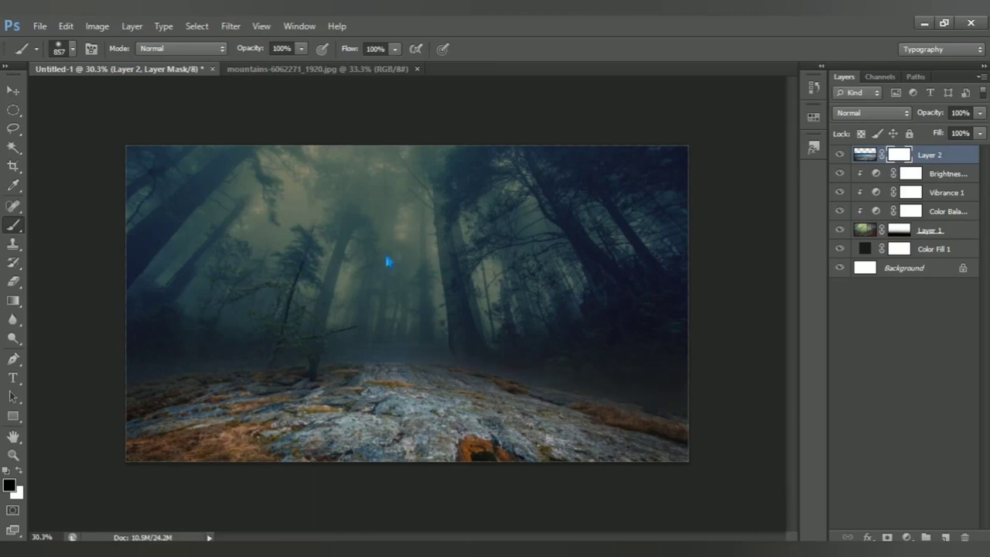
{"action": "key", "text": "ctrl+plus"}
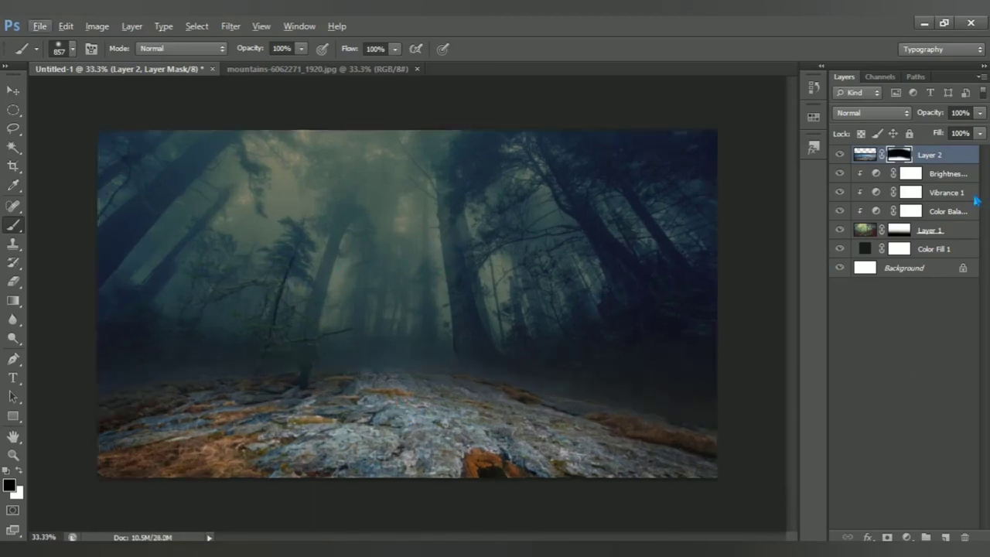
- Clip a Color Balance to Layer 2 with Cyan–Red -33 and Yellow–Blue +53
{"action": "left_click", "coordinate": [908, 537]}
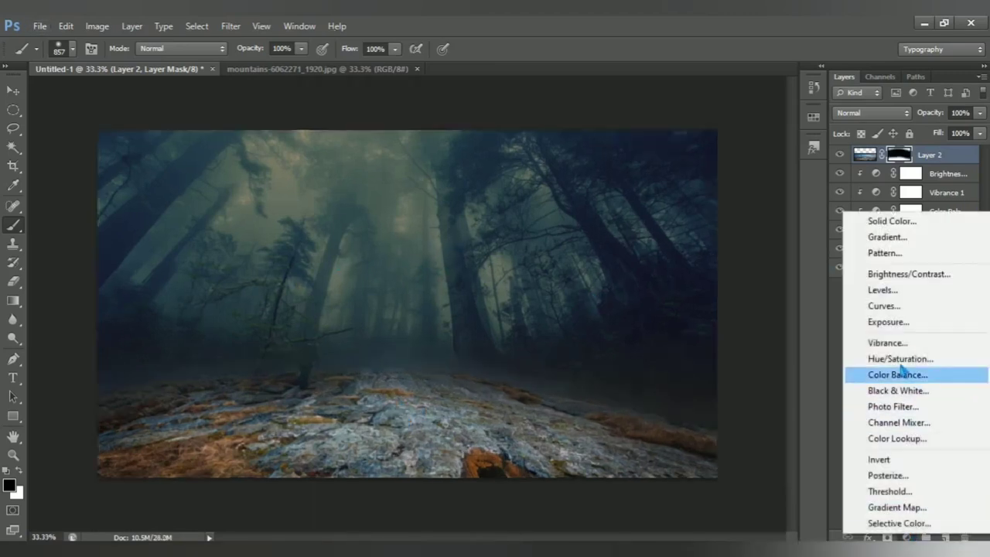
{"action": "left_click", "coordinate": [946, 378]}
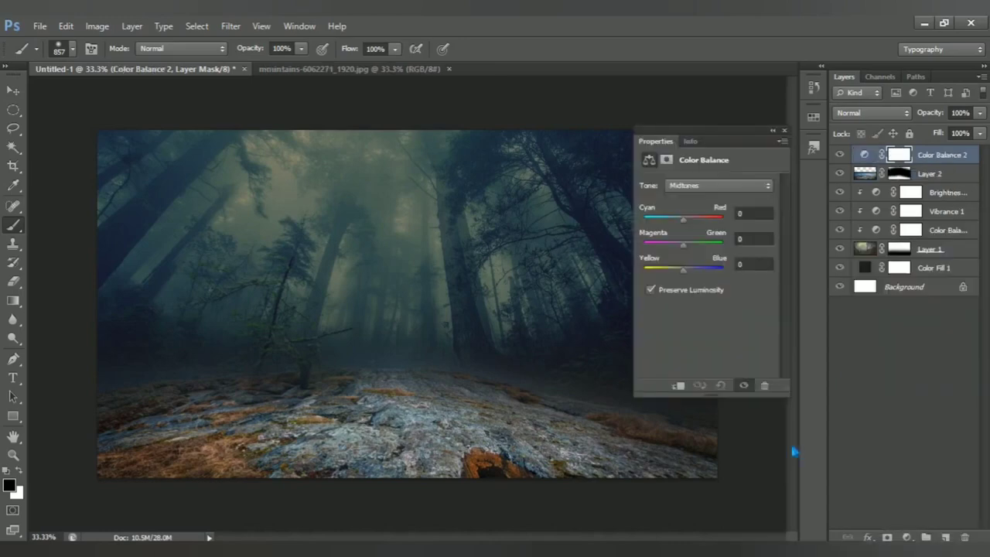
{"action": "left_click", "coordinate": [678, 386]}
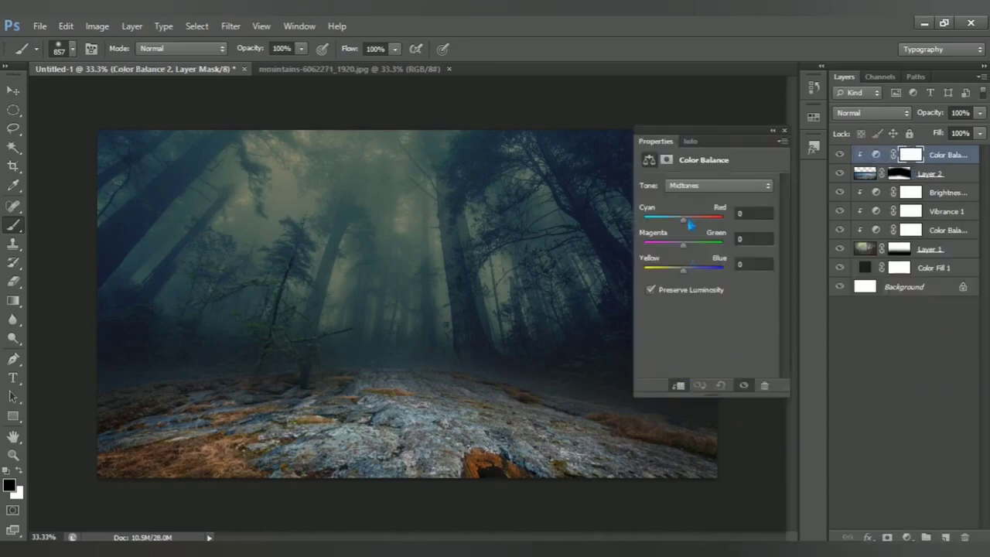
{"action": "left_click_drag", "start_coordinate": [689, 225], "coordinate": [681, 228]}
{"action": "left_click_drag", "start_coordinate": [689, 278], "coordinate": [706, 276]}
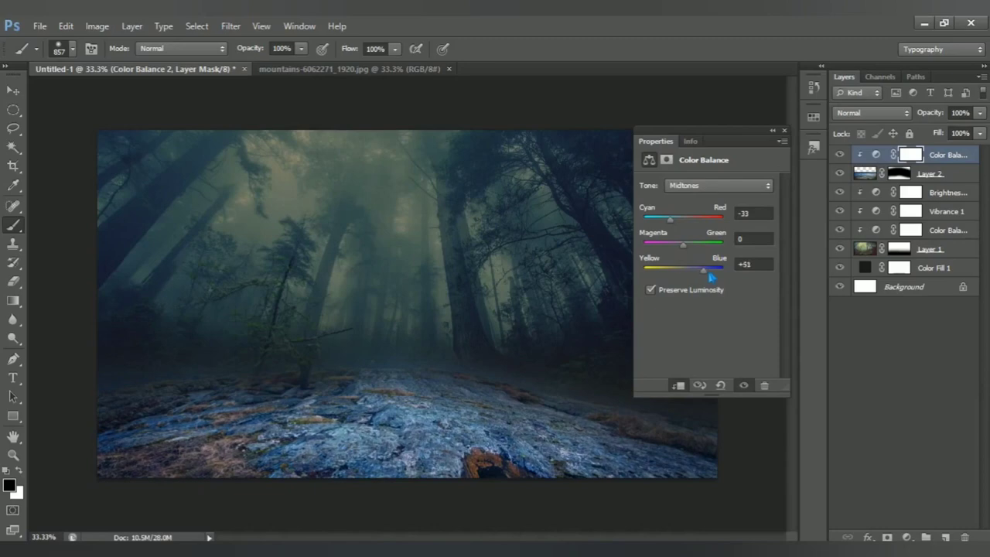
{"action": "left_click", "coordinate": [766, 264]}
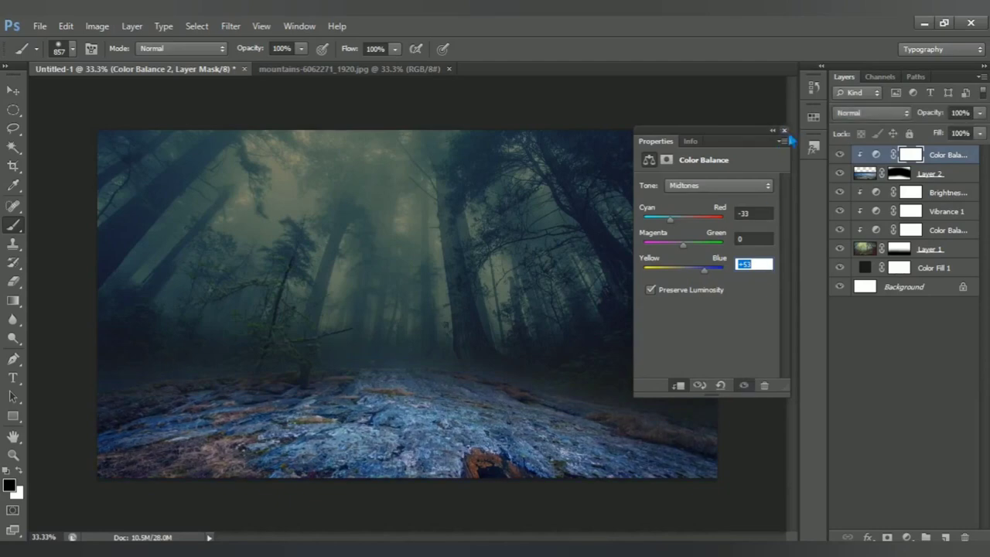
{"action": "left_click", "coordinate": [784, 131]}
{"action": "left_click", "coordinate": [907, 537]}
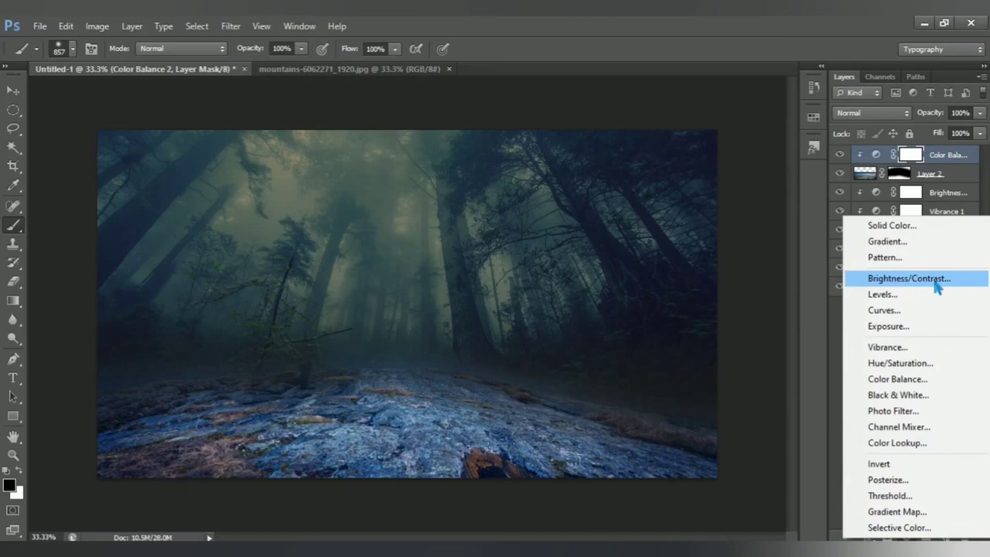
- Clip a Brightness/Contrast to Layer 2 at -150 brightness, 26 contrast; close the mountains file
{"action": "left_click", "coordinate": [909, 279]}
{"action": "left_click", "coordinate": [678, 385]}
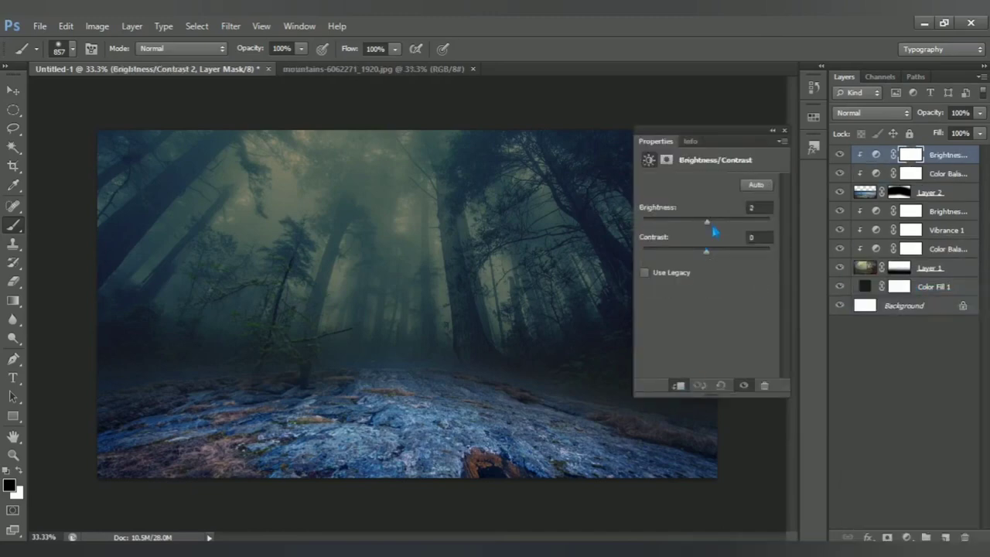
{"action": "left_click_drag", "start_coordinate": [713, 227], "coordinate": [612, 222]}
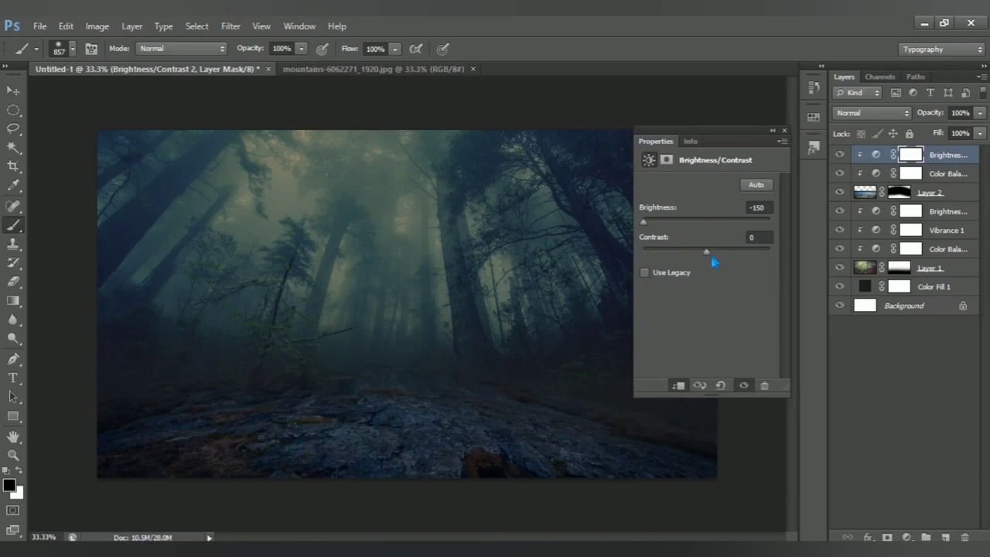
{"action": "left_click_drag", "start_coordinate": [713, 262], "coordinate": [728, 263]}
{"action": "left_click", "coordinate": [784, 131]}
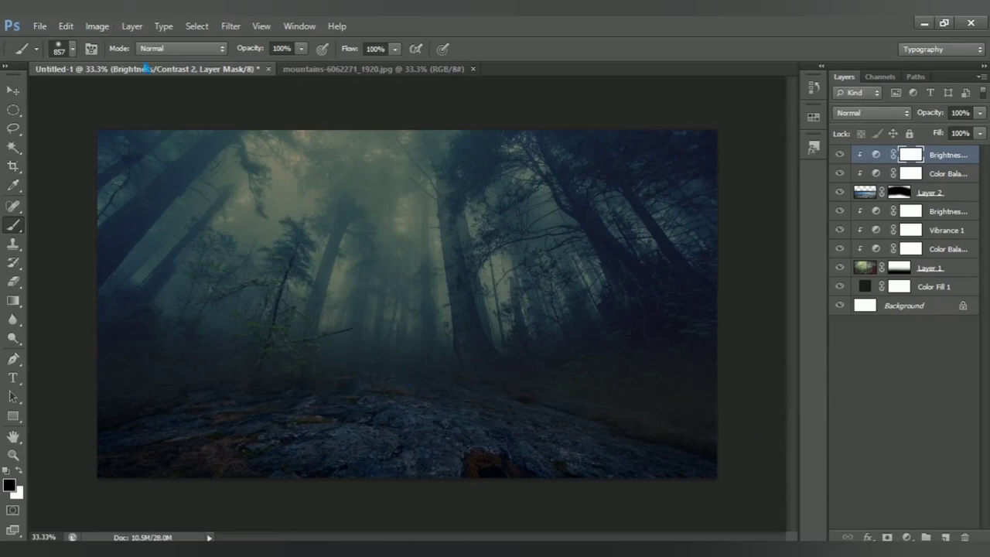
{"action": "left_click", "coordinate": [472, 69]}
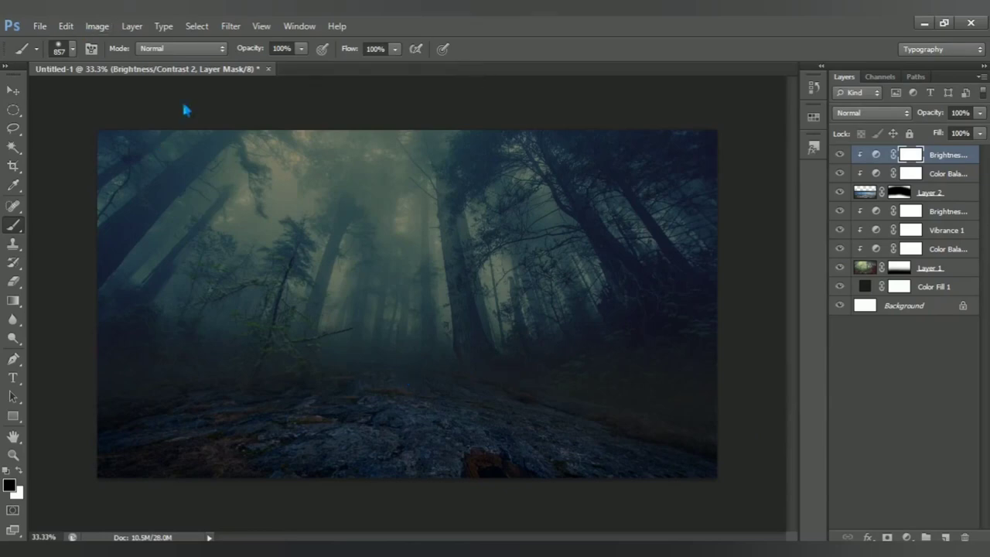
- Open Boy sitting.psd, the cut-out of the boy in a conical hat
{"action": "left_click", "coordinate": [40, 26]}
{"action": "left_click", "coordinate": [124, 59]}
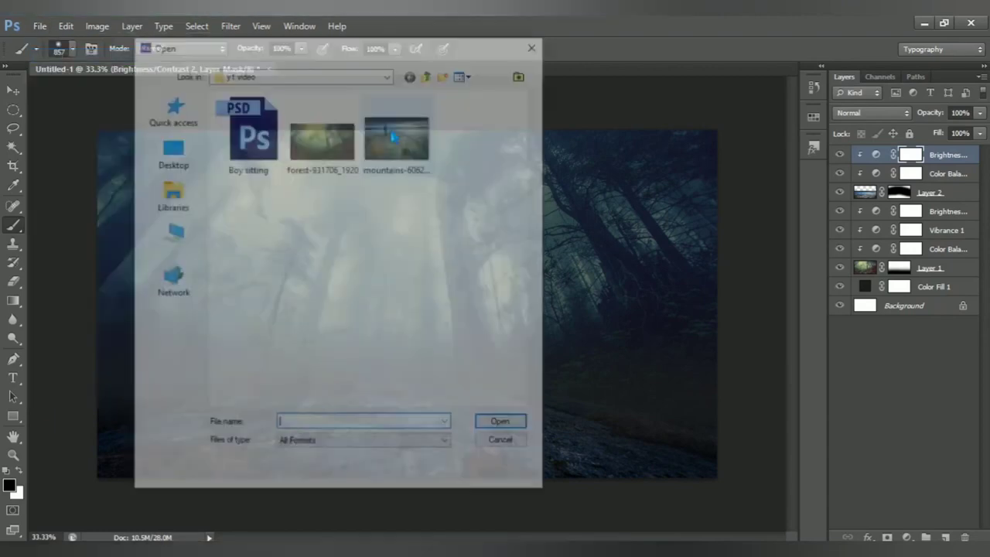
{"action": "left_click", "coordinate": [254, 147]}
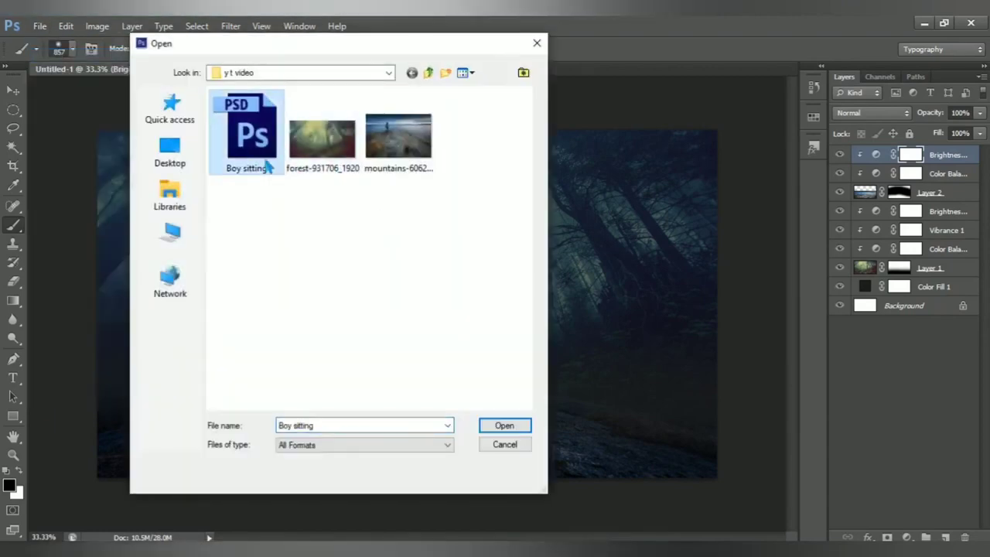
{"action": "left_click", "coordinate": [504, 427]}
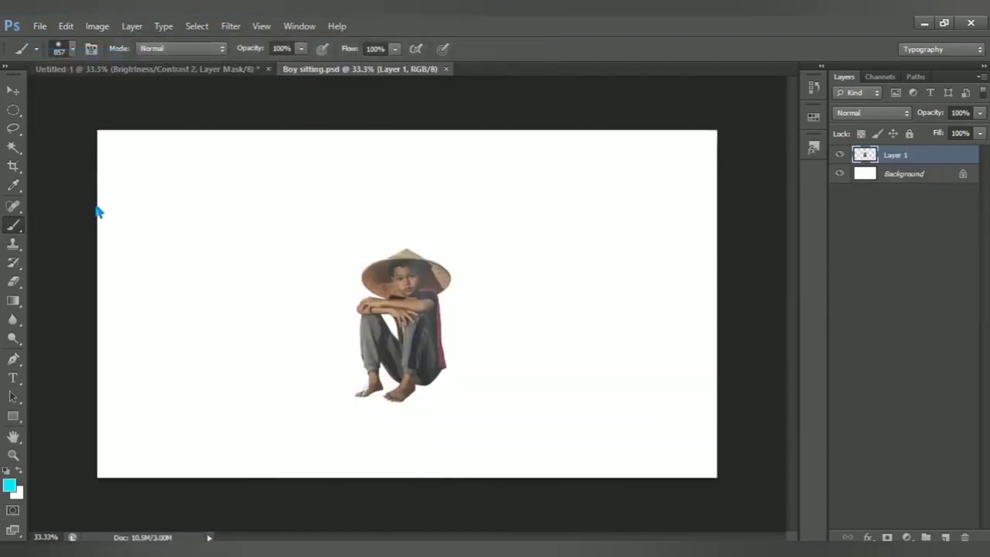
{"action": "left_click", "coordinate": [13, 90]}
- Drop the boy cutout (Layer 3) into Untitled-1 with his feet on the rocks, then zoom in
{"action": "mouse_move", "coordinate": [409, 302]}
{"action": "left_mouse_down"}
{"action": "mouse_move", "coordinate": [366, 283]}
{"action": "mouse_move", "coordinate": [409, 381]}
{"action": "left_mouse_up"}
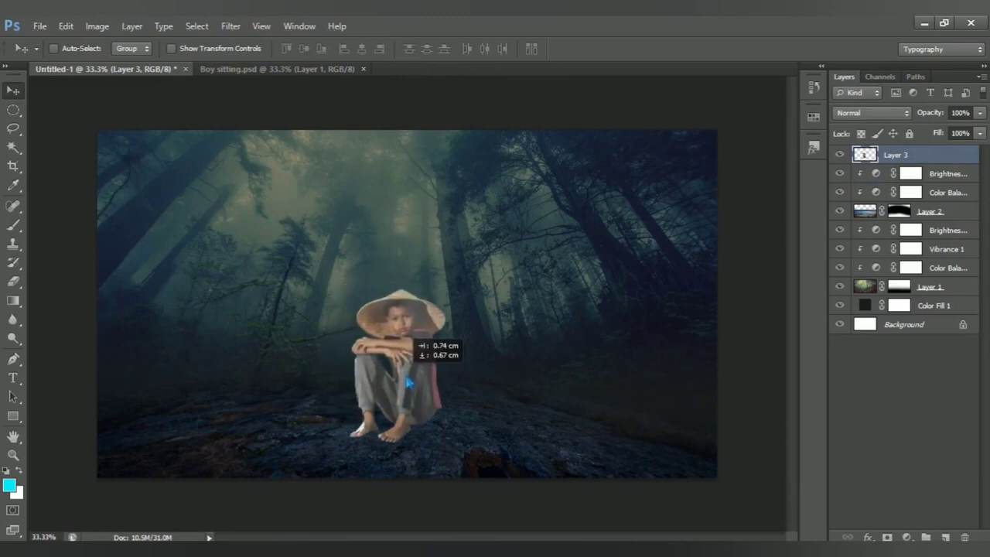
{"action": "scroll", "coordinate": [422, 433], "scroll_direction": "up", "scroll_amount": 1}
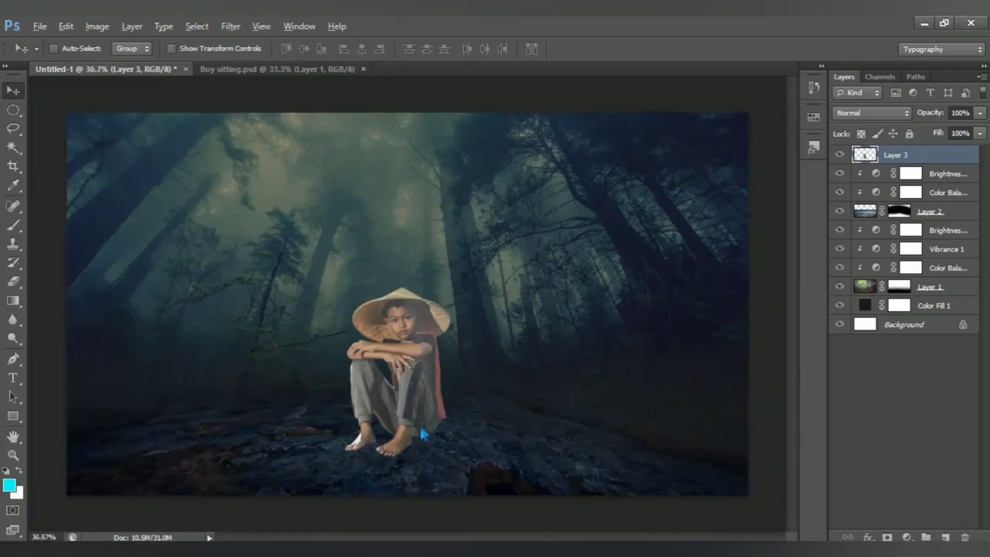
{"action": "scroll", "coordinate": [419, 423], "scroll_direction": "down", "scroll_amount": 1}
{"action": "scroll", "coordinate": [410, 422], "scroll_direction": "up", "scroll_amount": 1}
{"action": "scroll", "coordinate": [400, 413], "scroll_direction": "up", "scroll_amount": 1}
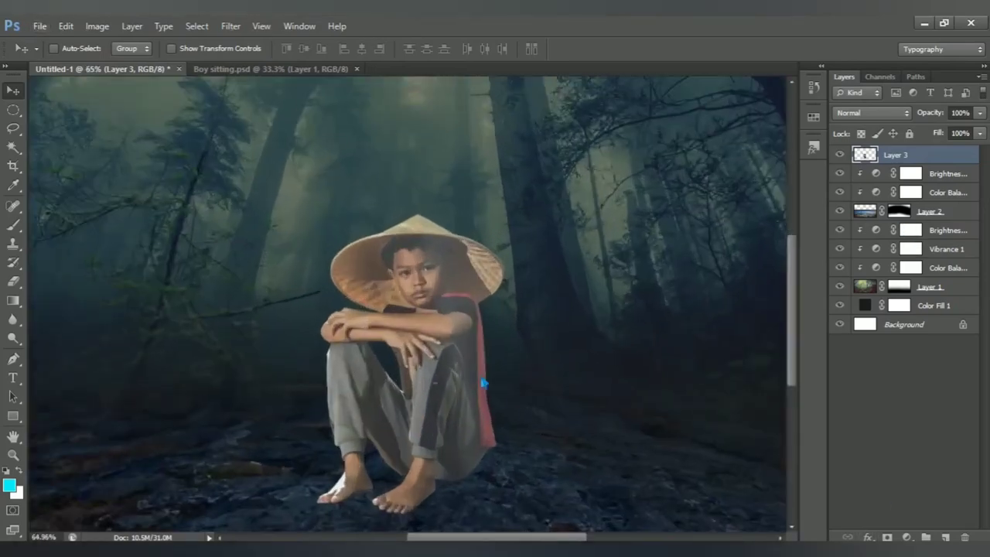
{"action": "scroll", "coordinate": [503, 294], "scroll_direction": "up", "scroll_amount": 1}
{"action": "scroll", "coordinate": [503, 294], "scroll_direction": "up", "scroll_amount": 1}
{"action": "scroll", "coordinate": [487, 300], "scroll_direction": "up", "scroll_amount": 1}
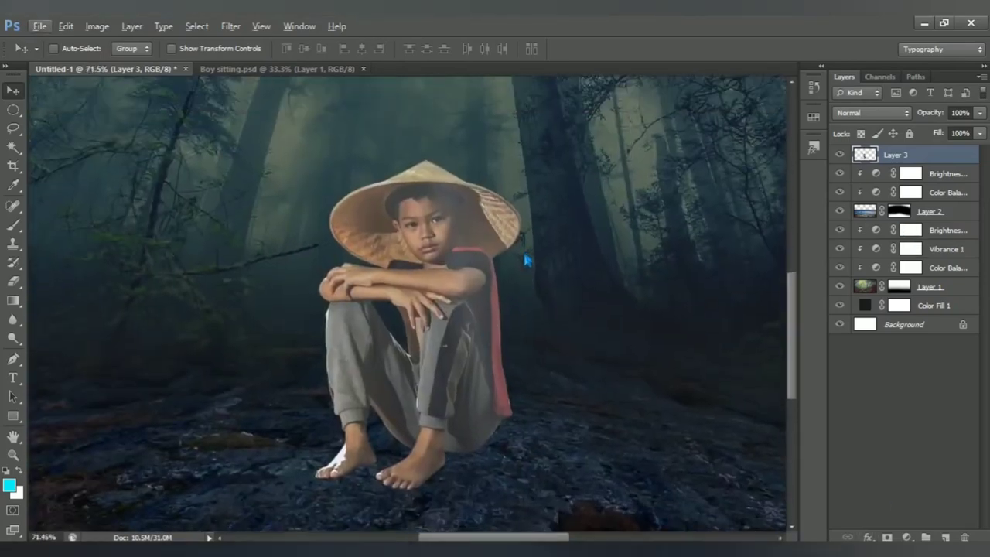
{"action": "scroll", "coordinate": [507, 280], "scroll_direction": "up", "scroll_amount": 1}
- Add a Color Balance adjustment on the boy with midtones at -7, +2, +13
{"action": "left_click", "coordinate": [908, 537]}
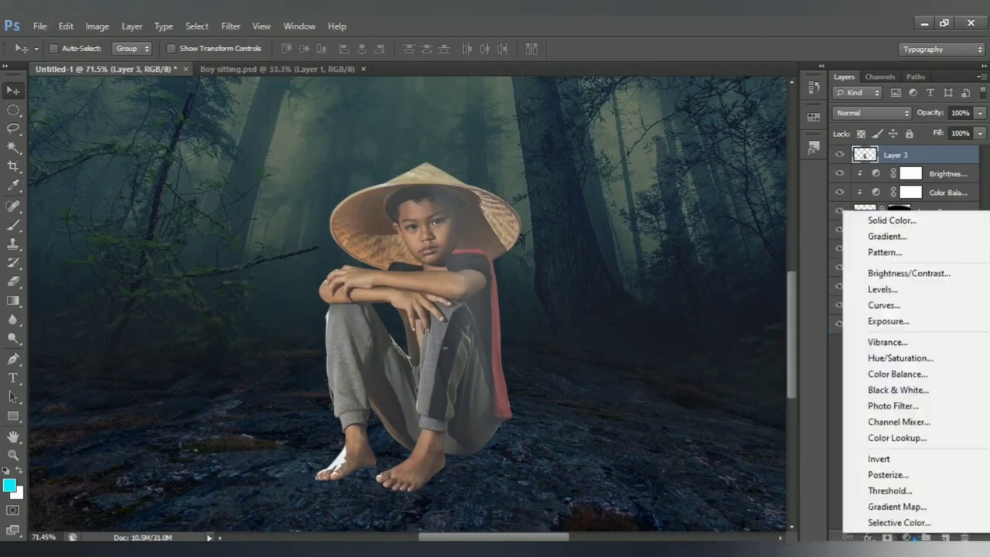
{"action": "left_click", "coordinate": [942, 377]}
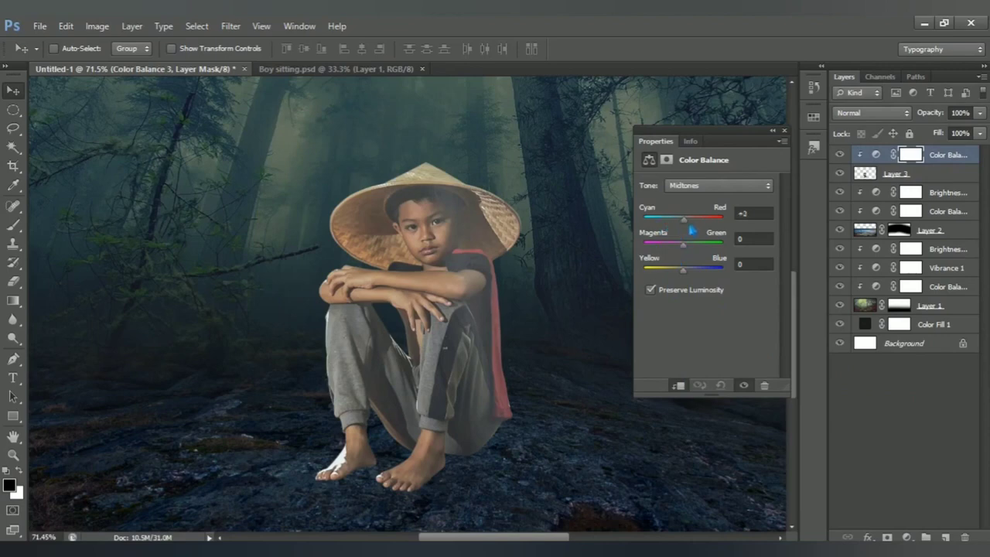
{"action": "left_click_drag", "start_coordinate": [693, 231], "coordinate": [687, 258]}
{"action": "left_click_drag", "start_coordinate": [691, 259], "coordinate": [693, 260]}
{"action": "left_click_drag", "start_coordinate": [693, 280], "coordinate": [696, 281]}
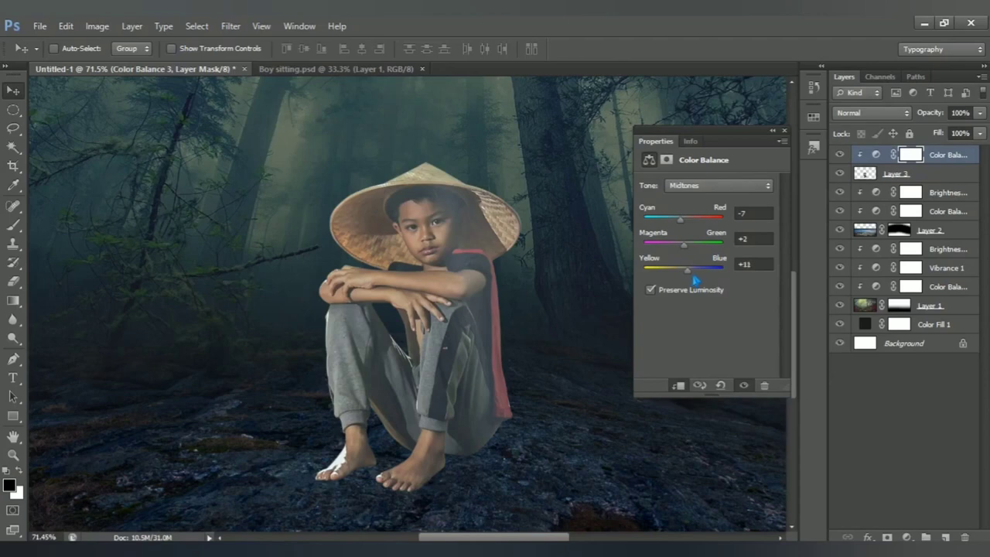
{"action": "left_click", "coordinate": [784, 131]}
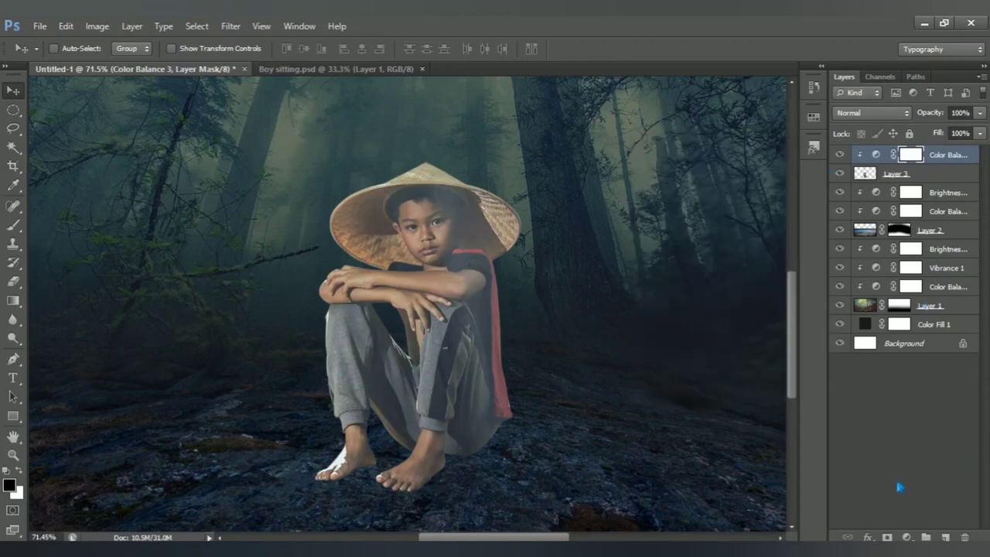
- Add a clipped Brightness/Contrast on the boy with brightness 14 and contrast 15
{"action": "left_click", "coordinate": [908, 536]}
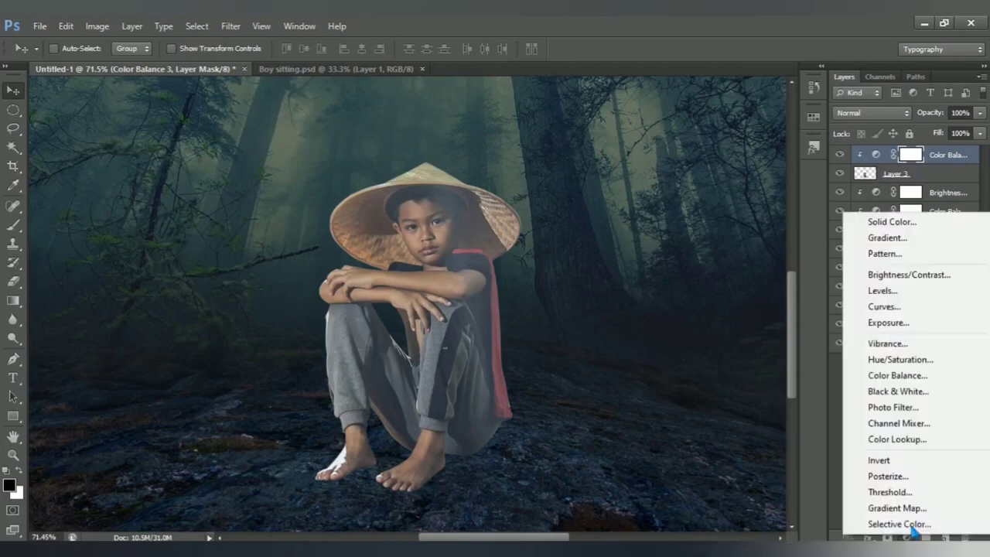
{"action": "left_click", "coordinate": [902, 280]}
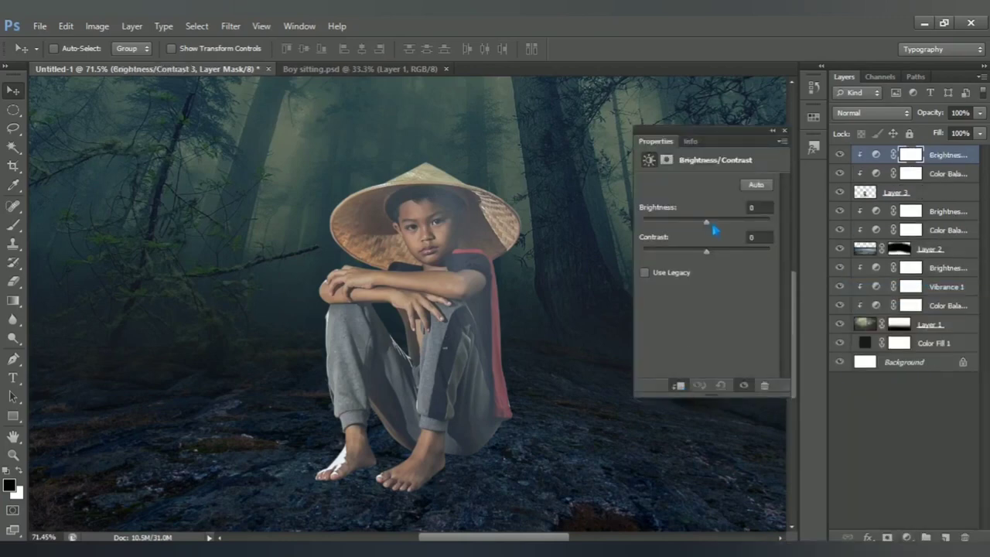
{"action": "left_click_drag", "start_coordinate": [706, 222], "coordinate": [713, 222]}
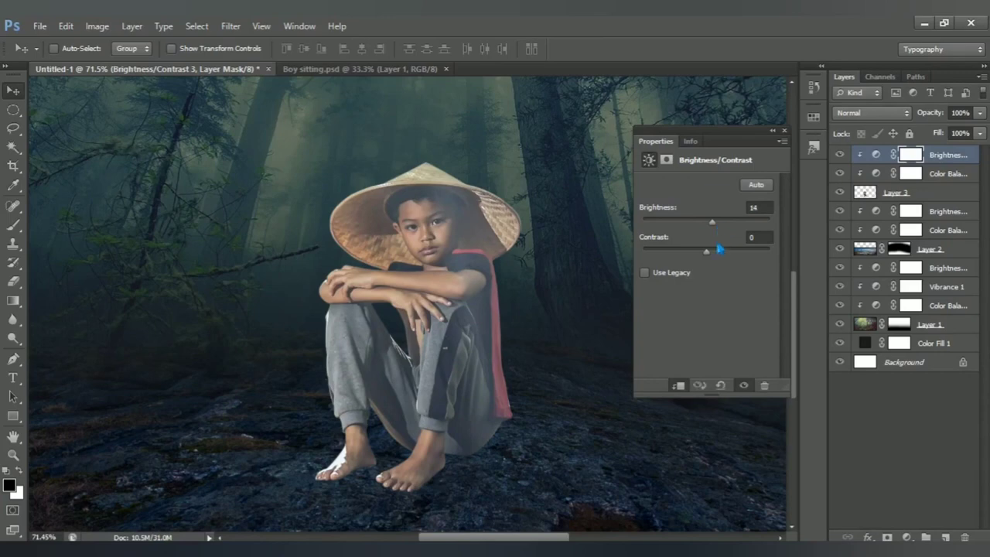
{"action": "left_click_drag", "start_coordinate": [717, 261], "coordinate": [722, 261]}
{"action": "left_click", "coordinate": [812, 146]}
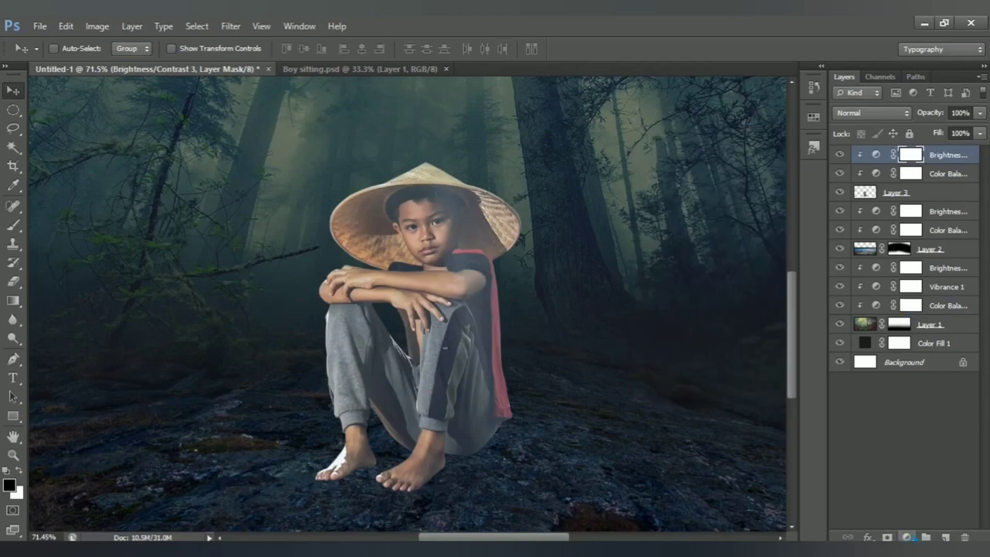
{"action": "left_click", "coordinate": [907, 537]}
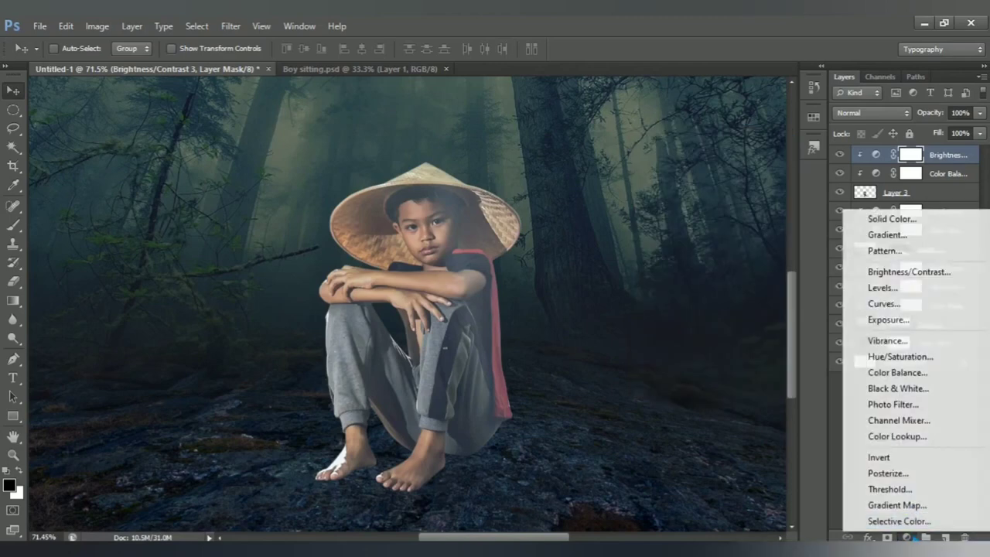
- Add a Vibrance adjustment clipped to the boy with Vibrance +60 and Saturation +24
{"action": "left_click", "coordinate": [925, 345]}
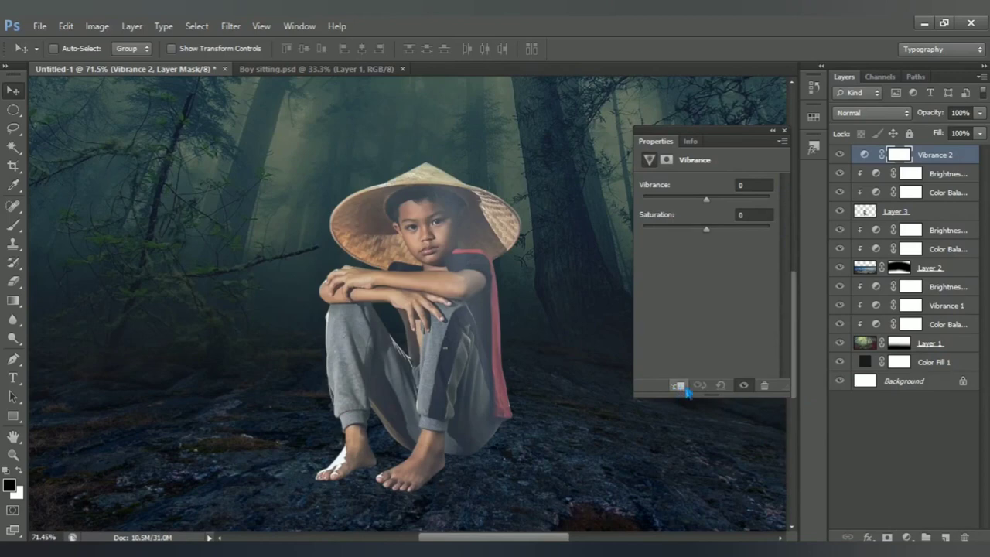
{"action": "left_click", "coordinate": [677, 387]}
{"action": "left_click", "coordinate": [677, 387]}
{"action": "left_click", "coordinate": [677, 387]}
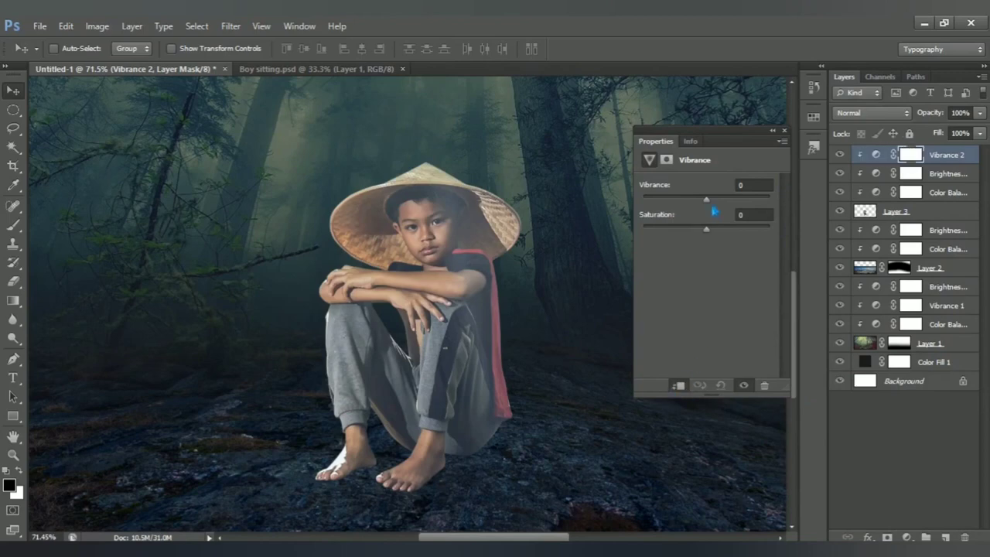
{"action": "left_click_drag", "start_coordinate": [714, 208], "coordinate": [749, 212]}
{"action": "left_click_drag", "start_coordinate": [712, 236], "coordinate": [726, 240]}
{"action": "left_click", "coordinate": [784, 130]}
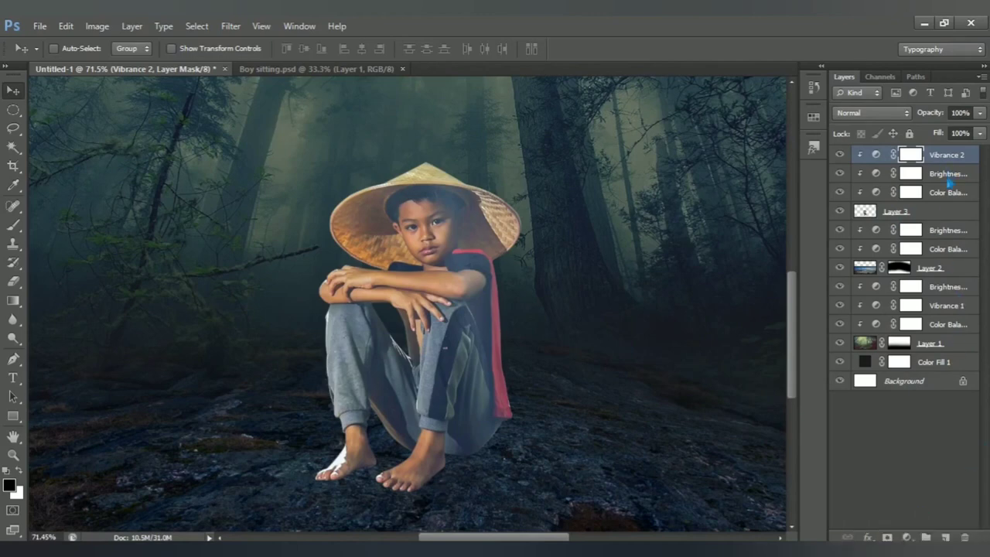
{"action": "double_click", "coordinate": [879, 155]}
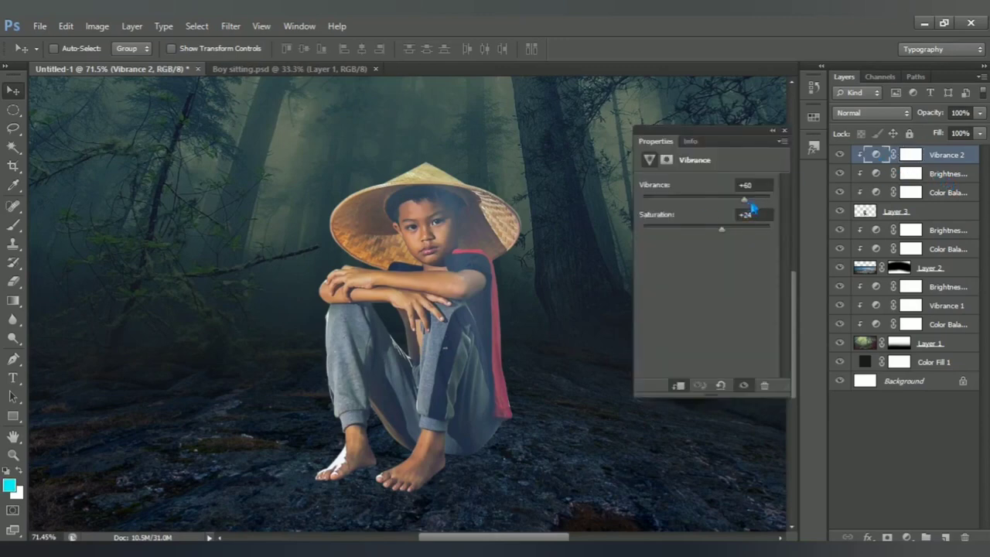
{"action": "left_click", "coordinate": [784, 131]}
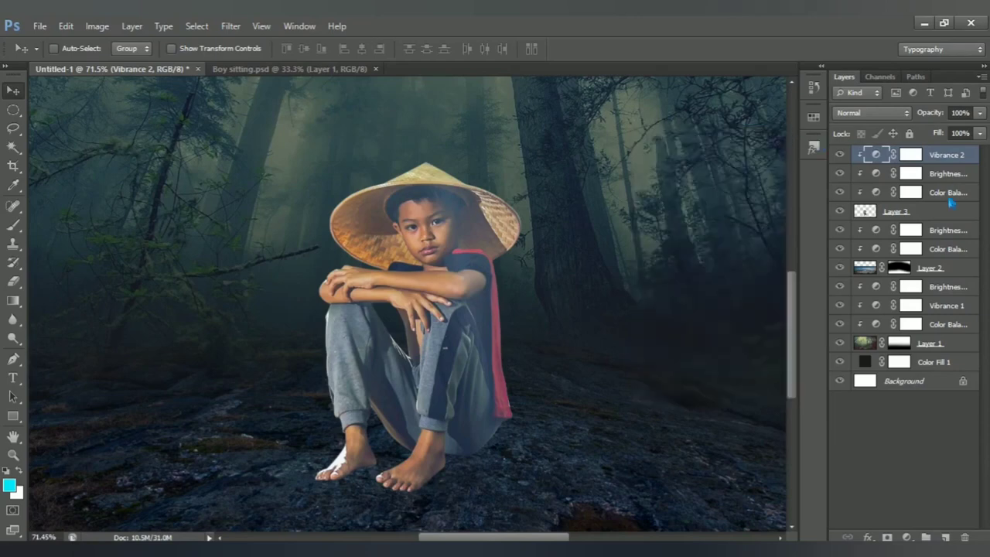
{"action": "left_click", "coordinate": [907, 537]}
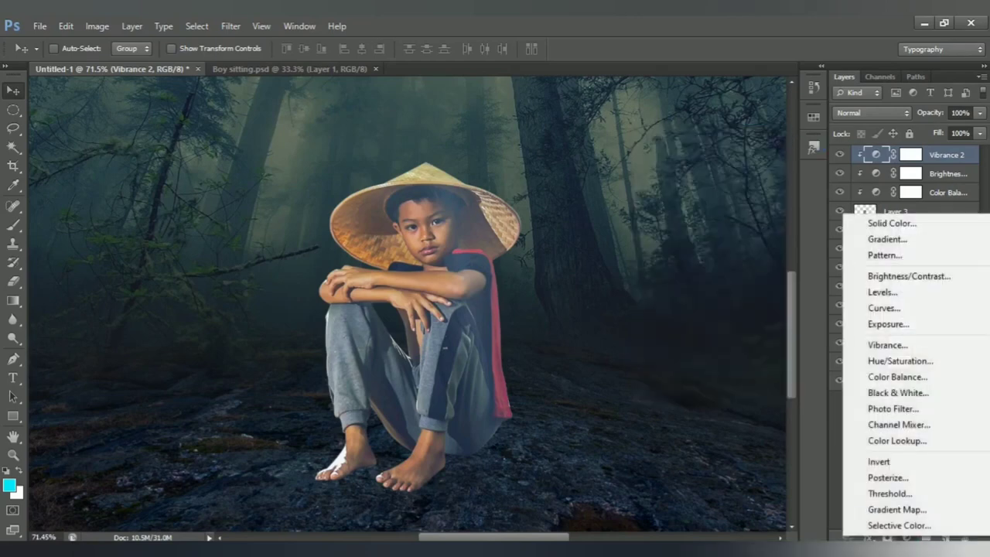
- Add a Brightness/Contrast adjustment on the boy with contrast at 100, then zoom out
{"action": "left_click", "coordinate": [894, 277]}
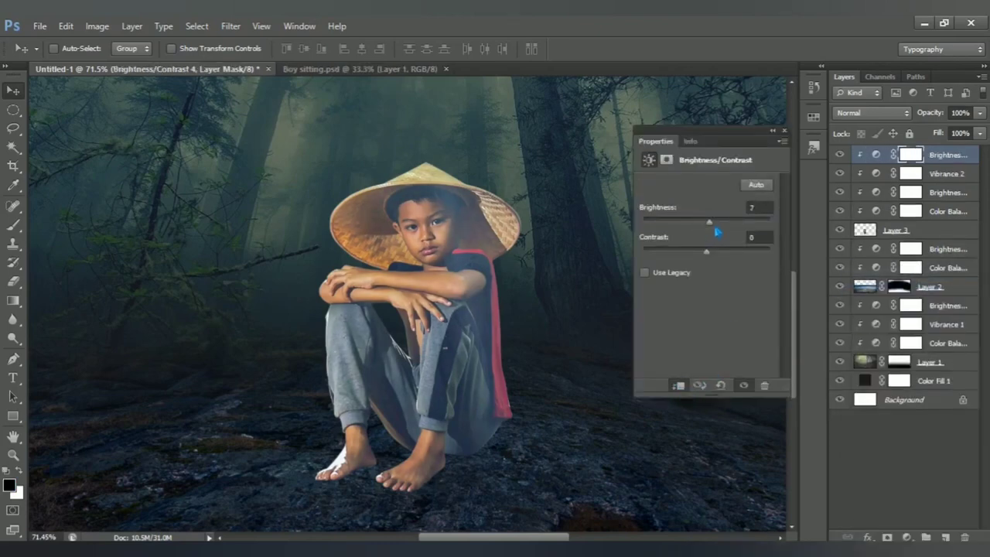
{"action": "left_click_drag", "start_coordinate": [711, 259], "coordinate": [773, 260]}
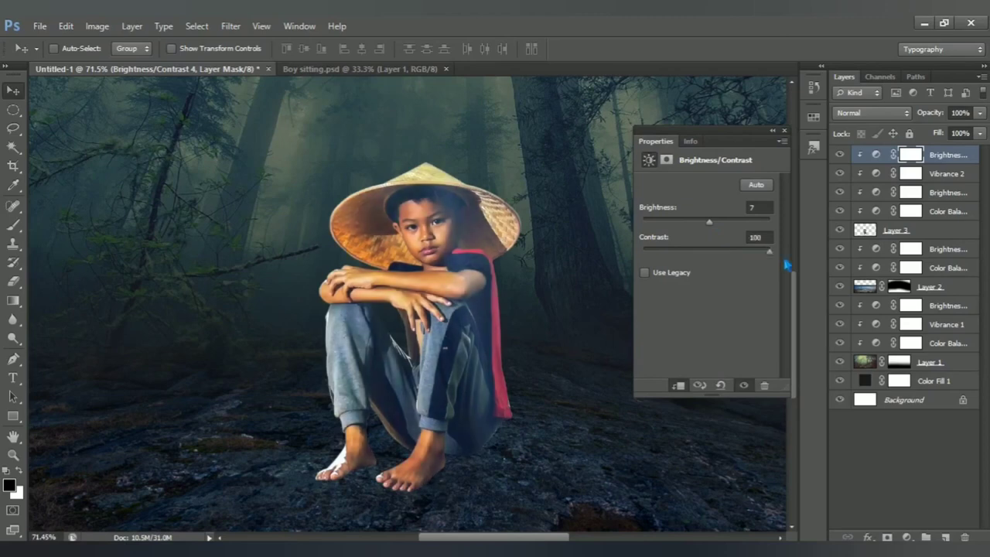
{"action": "left_click", "coordinate": [784, 131]}
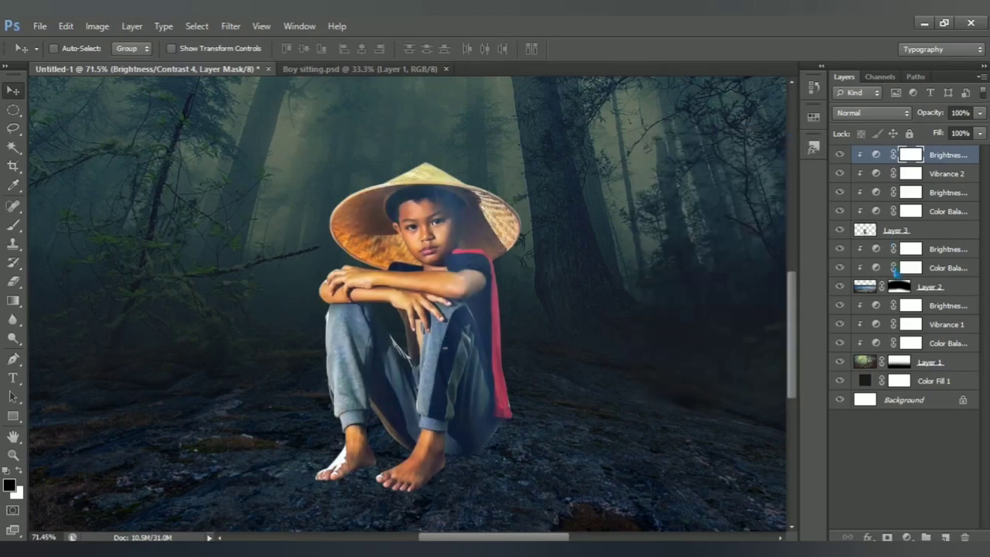
{"action": "scroll", "coordinate": [558, 392], "scroll_direction": "down", "scroll_amount": 2}
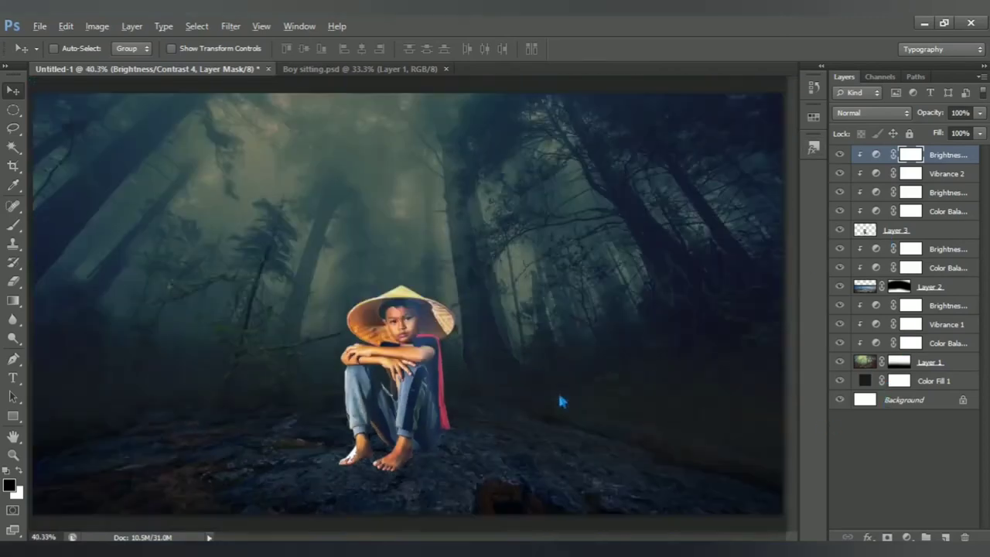
{"action": "scroll", "coordinate": [539, 402], "scroll_direction": "down", "scroll_amount": 1}
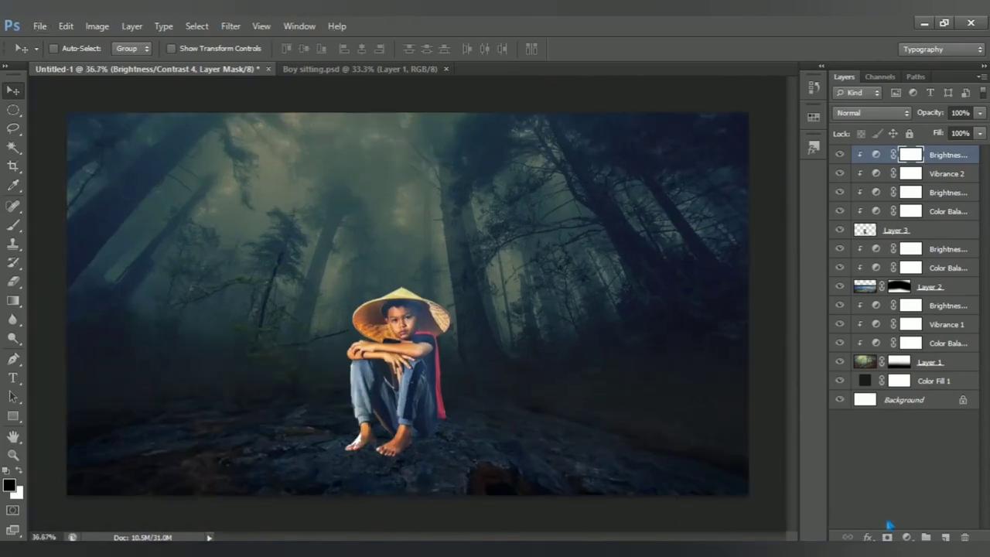
- Load the boy's outline as a selection and create a new layer beneath him
{"action": "left_click", "coordinate": [944, 252]}
{"action": "left_click", "coordinate": [866, 233]}
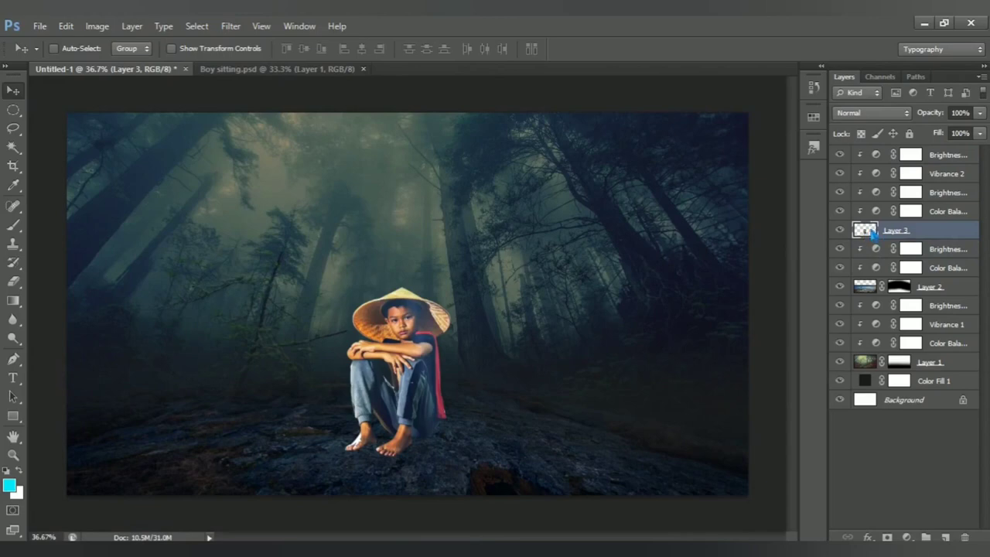
{"action": "left_click", "coordinate": [867, 231], "text": "ctrl"}
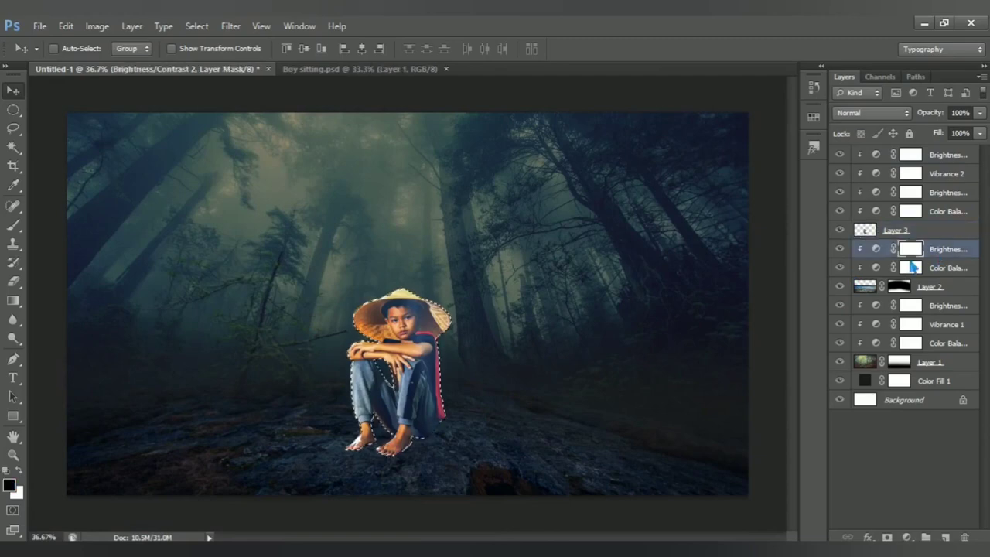
{"action": "left_click", "coordinate": [940, 252]}
{"action": "left_click", "coordinate": [946, 537]}
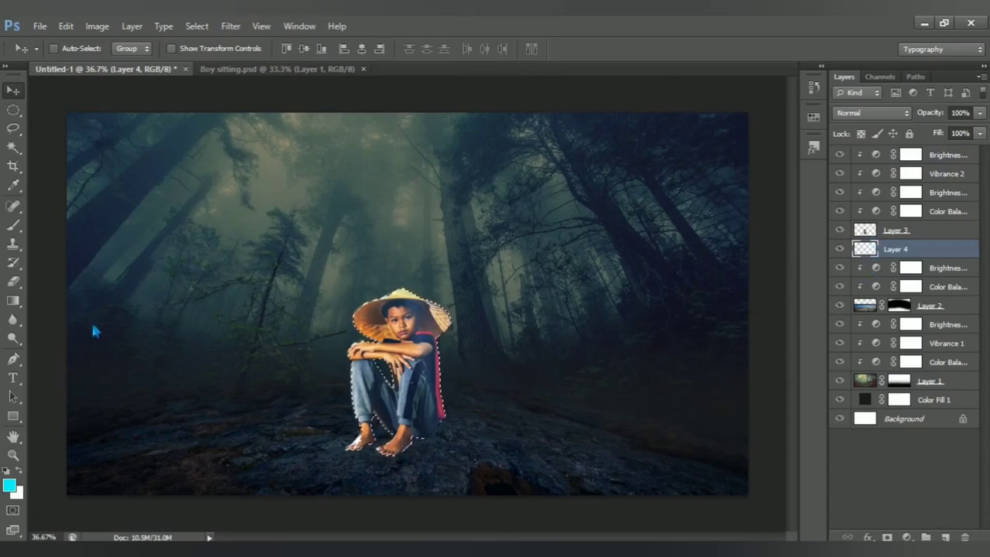
- Set black as the foreground colour for the silhouette and deselect
{"action": "left_click", "coordinate": [13, 224]}
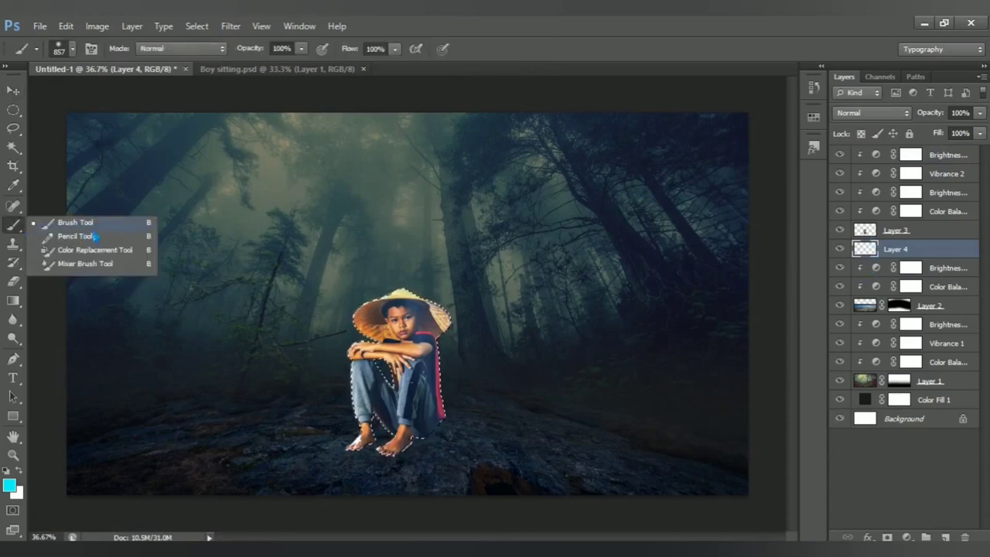
{"action": "left_click", "coordinate": [6, 470]}
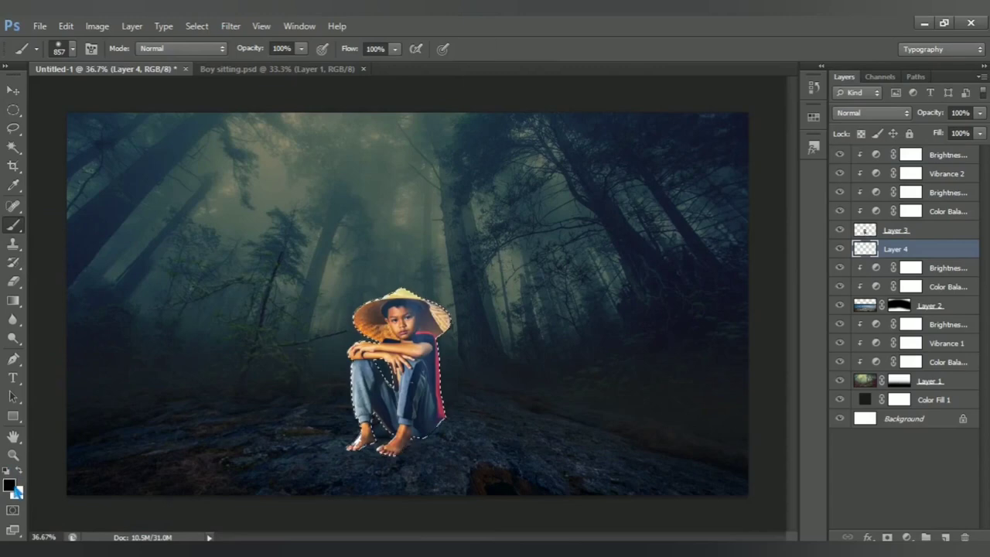
{"action": "left_click", "coordinate": [9, 485]}
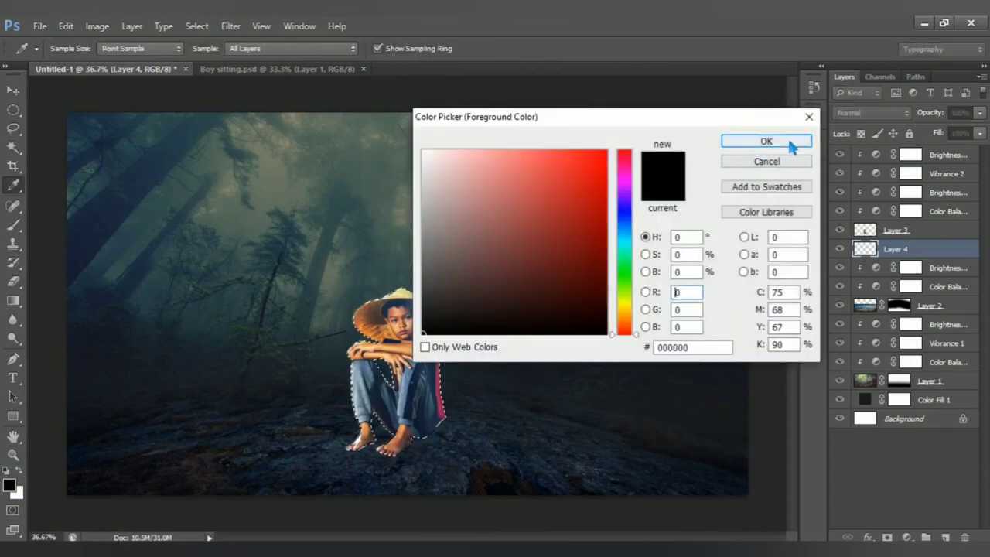
{"action": "left_click", "coordinate": [766, 144]}
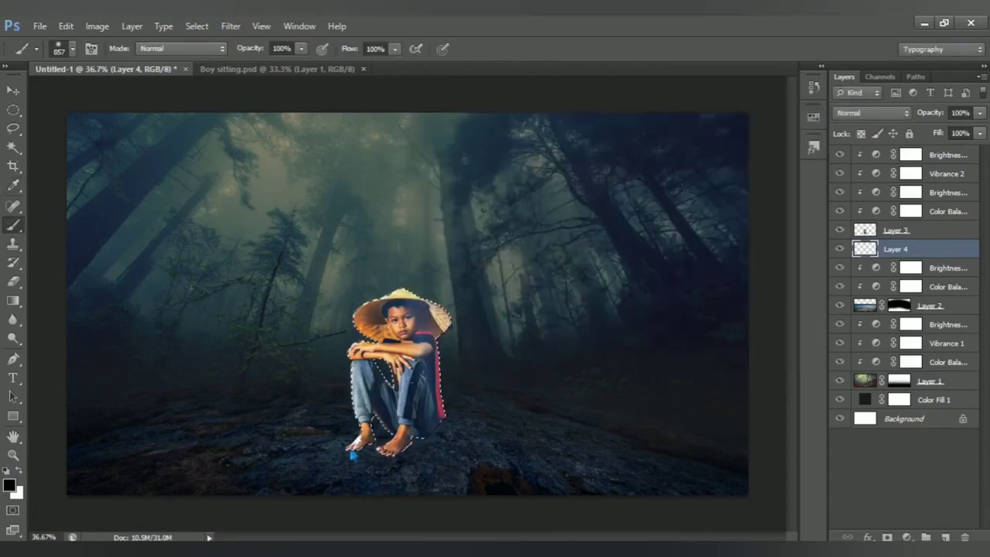
{"action": "key", "text": "ctrl+d"}
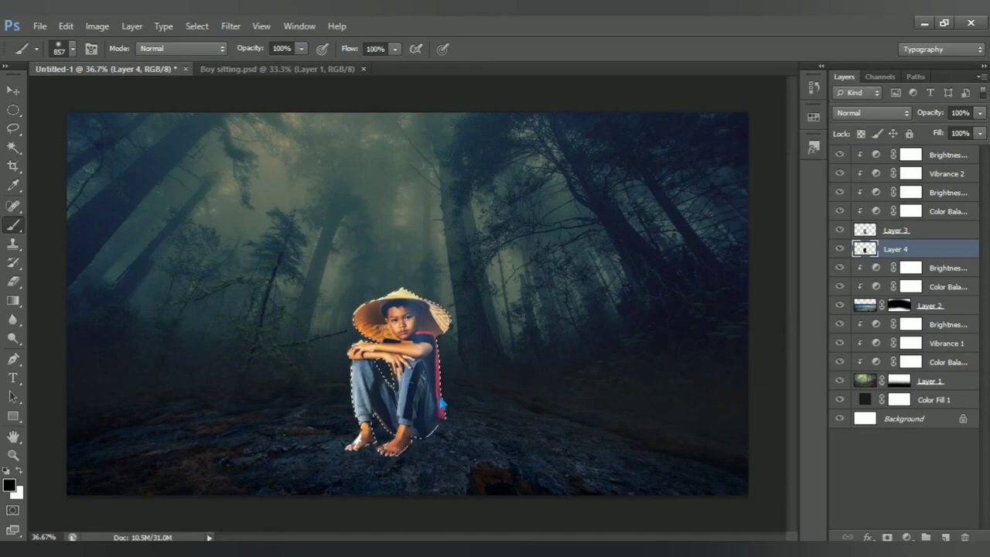
- Skew the black silhouette flat onto the ground to the right as a shadow
{"action": "key", "text": "ctrl+t"}
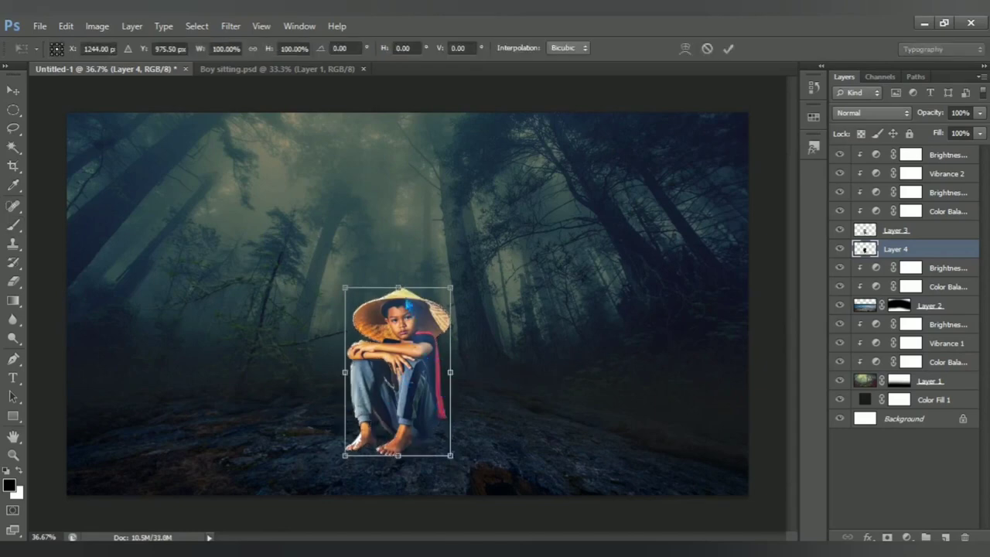
{"action": "left_click_drag", "start_coordinate": [405, 297], "coordinate": [519, 421]}
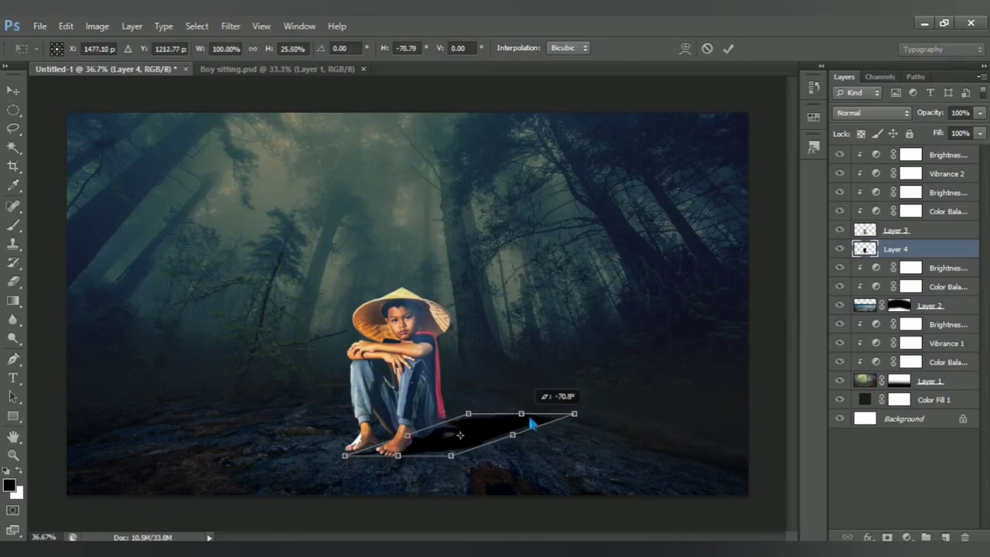
{"action": "left_click_drag", "start_coordinate": [520, 422], "coordinate": [534, 421]}
{"action": "key", "text": "Return"}
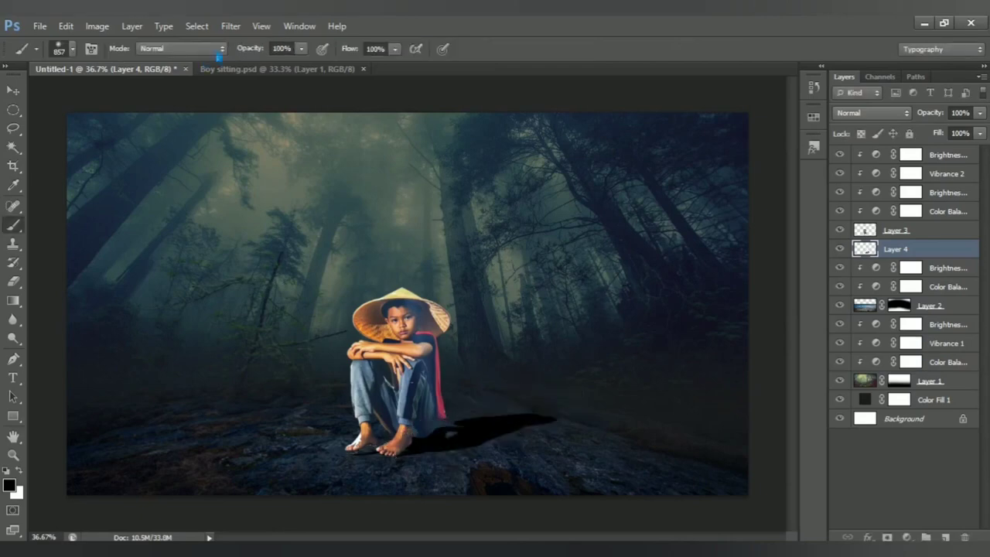
- Soften the shadow with a 22.3 px Gaussian Blur
{"action": "left_click", "coordinate": [230, 26]}
{"action": "mouse_move", "coordinate": [237, 172]}
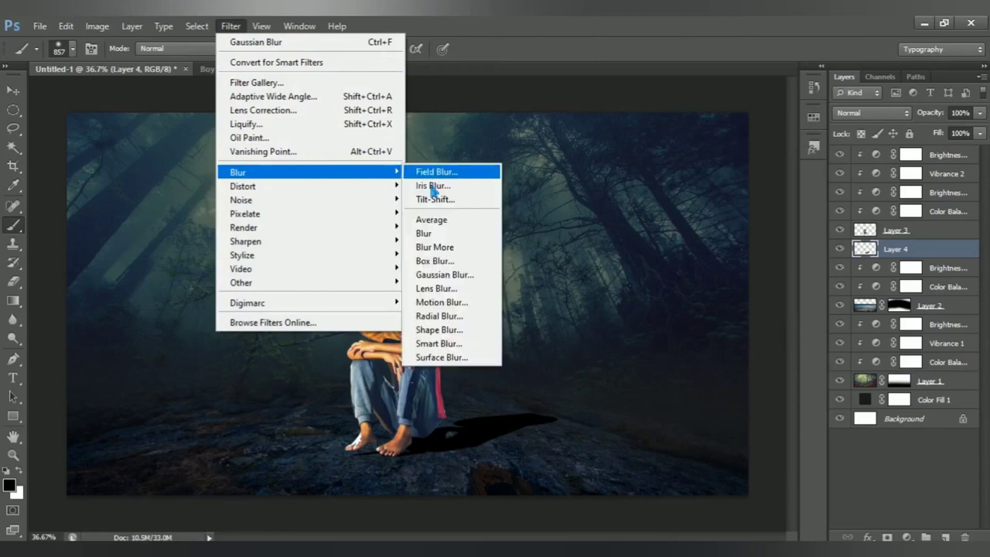
{"action": "left_click", "coordinate": [448, 275]}
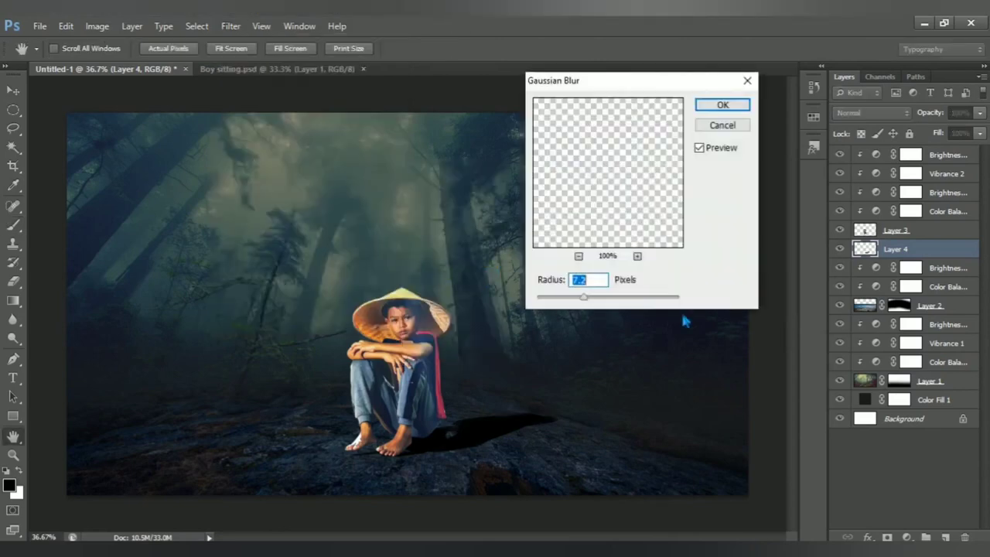
{"action": "left_click_drag", "start_coordinate": [586, 298], "coordinate": [606, 301]}
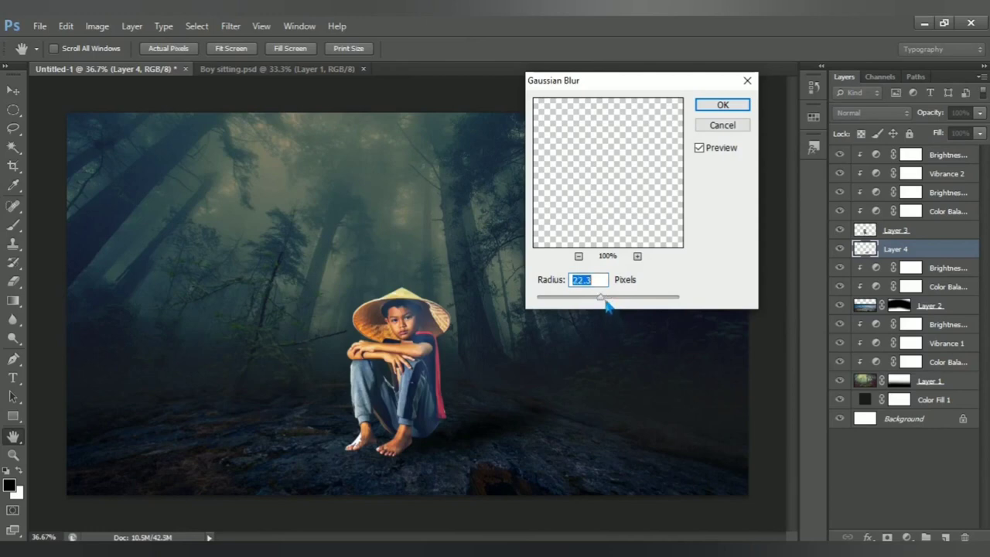
{"action": "left_click", "coordinate": [733, 106]}
{"action": "key", "text": "b"}
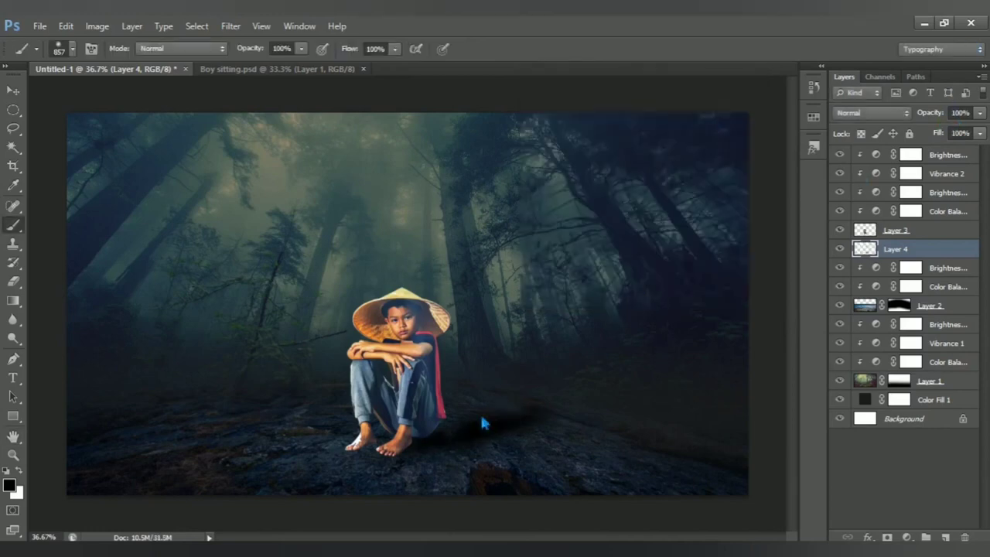
- Set the shadow layer, Layer 4, to 75% opacity
{"action": "scroll", "coordinate": [415, 438], "scroll_direction": "up", "scroll_amount": 2}
{"action": "scroll", "coordinate": [414, 438], "scroll_direction": "up", "scroll_amount": 1}
{"action": "left_click_drag", "start_coordinate": [493, 400], "coordinate": [495, 248]}
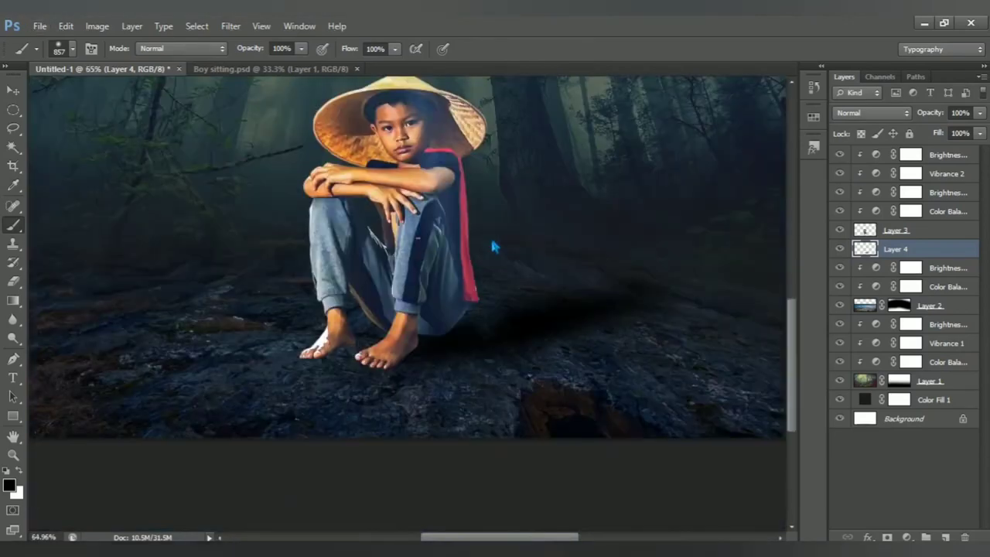
{"action": "scroll", "coordinate": [403, 353], "scroll_direction": "up", "scroll_amount": 1}
{"action": "left_click", "coordinate": [959, 113]}
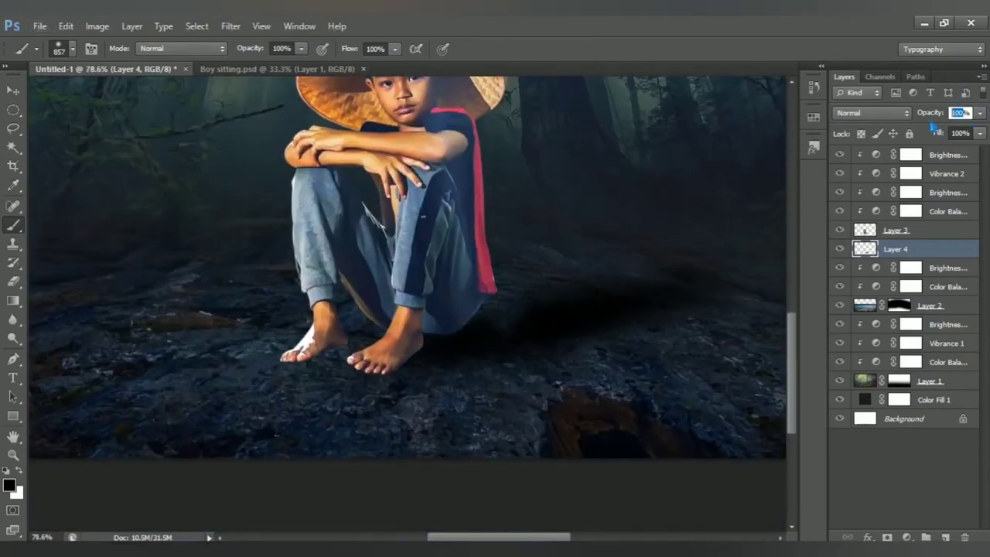
{"action": "type", "text": "75"}
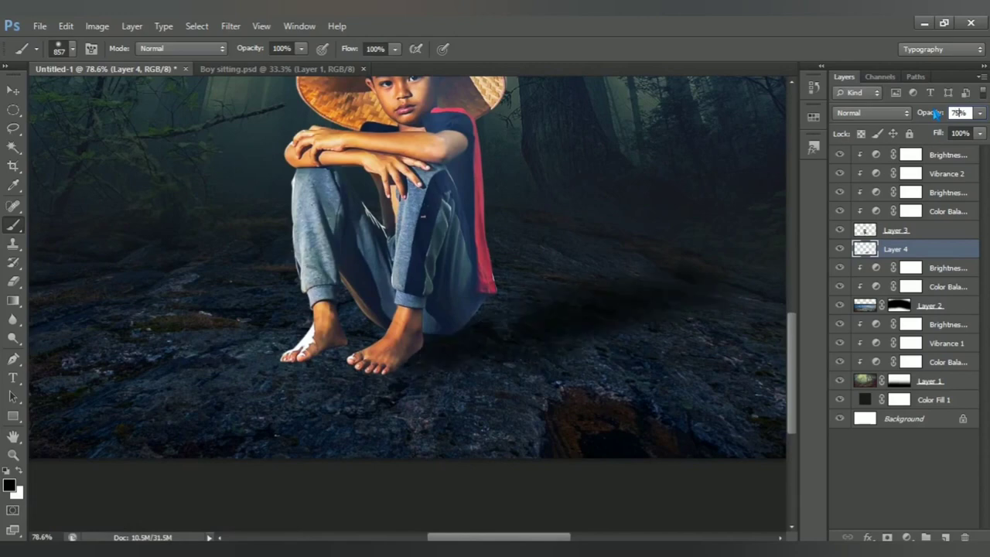
{"action": "key", "text": "Return"}
- On a new Layer 5, paint soft black shadows under the toes of both feet with a small brush
{"action": "left_click", "coordinate": [946, 537]}
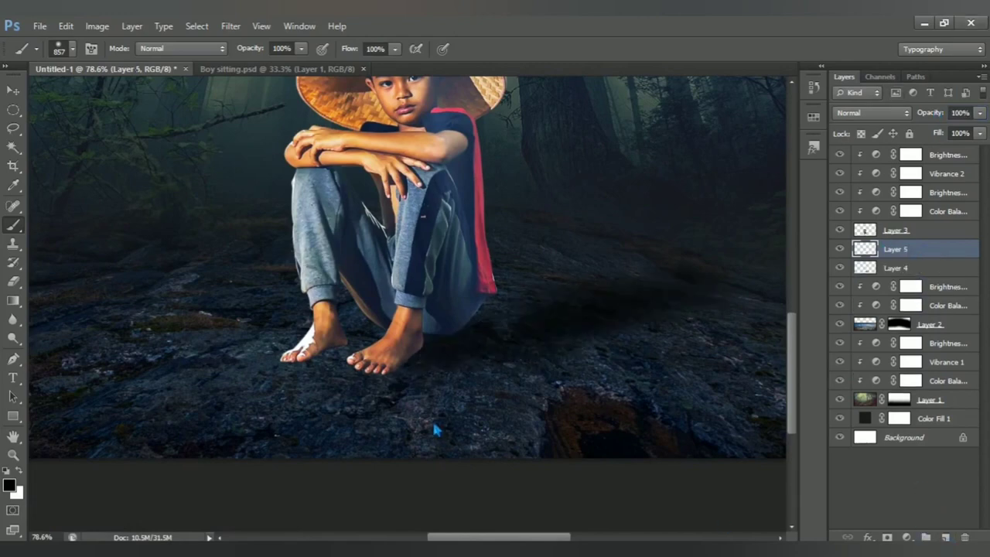
{"action": "scroll", "coordinate": [395, 375], "scroll_direction": "up", "scroll_amount": 2}
{"action": "scroll", "coordinate": [394, 375], "scroll_direction": "up", "scroll_amount": 1}
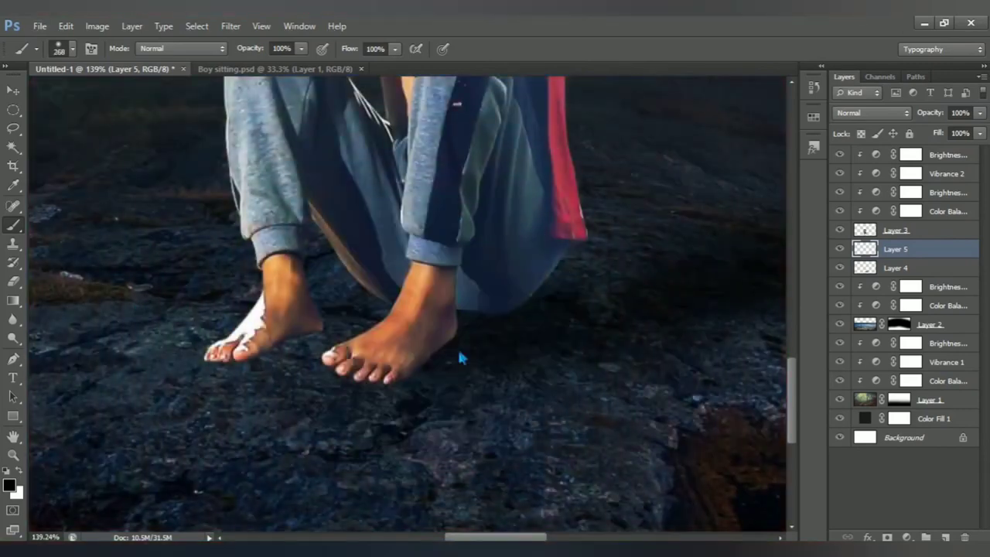
{"action": "left_click_drag", "start_coordinate": [457, 347], "coordinate": [384, 361]}
{"action": "right_click", "coordinate": [13, 225]}
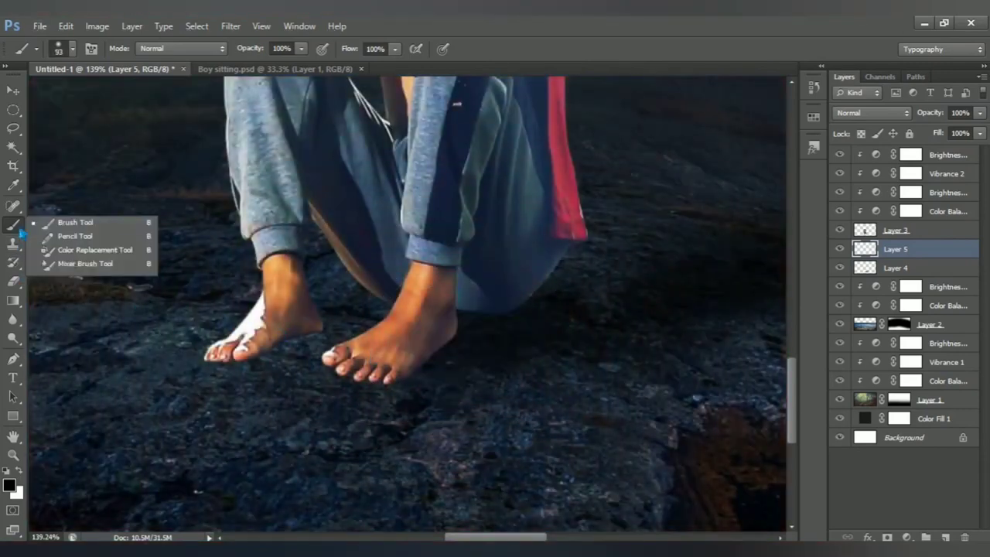
{"action": "key", "text": "Escape"}
{"action": "left_click", "coordinate": [10, 485]}
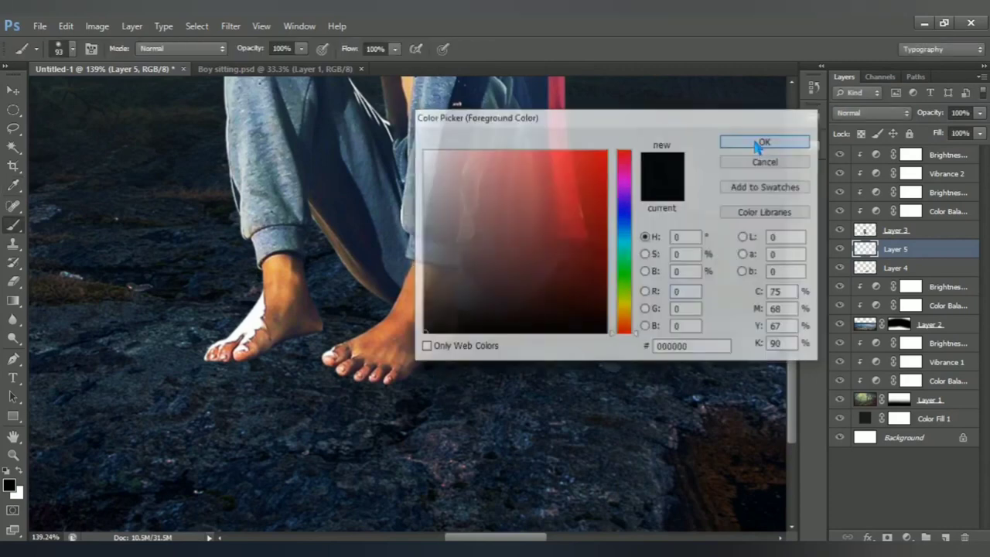
{"action": "left_click", "coordinate": [760, 144]}
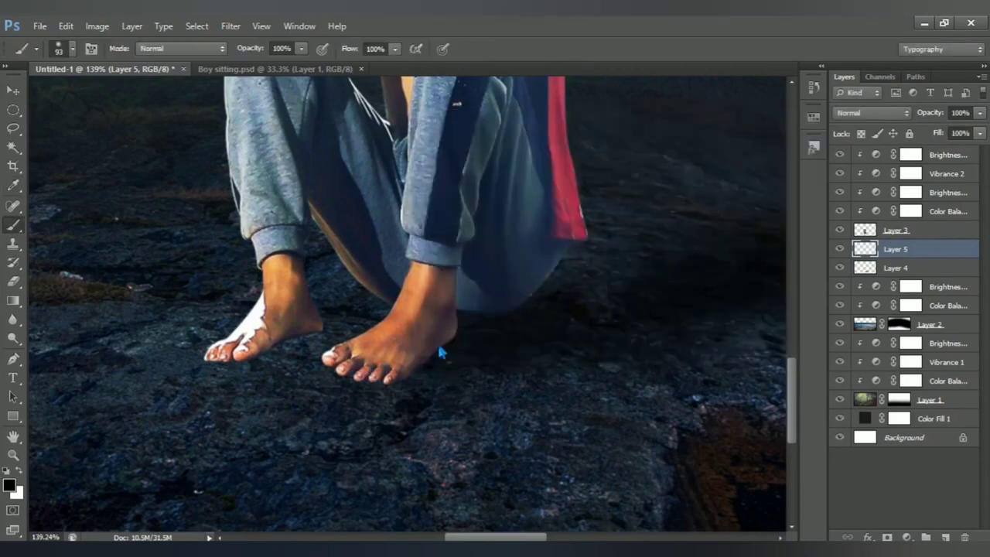
{"action": "mouse_move", "coordinate": [380, 360]}
{"action": "left_mouse_down"}
{"action": "mouse_move", "coordinate": [332, 358]}
{"action": "mouse_move", "coordinate": [387, 366]}
{"action": "left_mouse_up"}
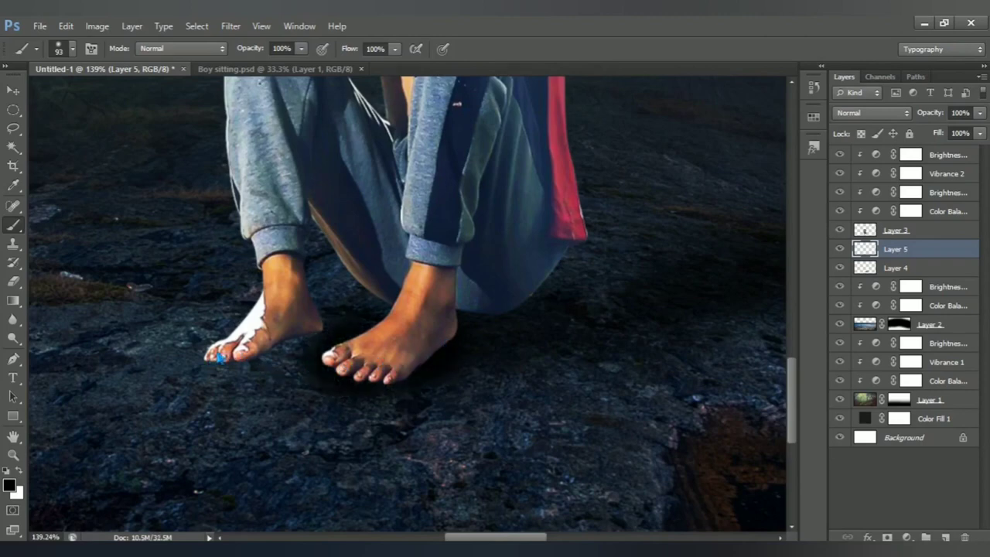
{"action": "left_click_drag", "start_coordinate": [219, 357], "coordinate": [298, 334]}
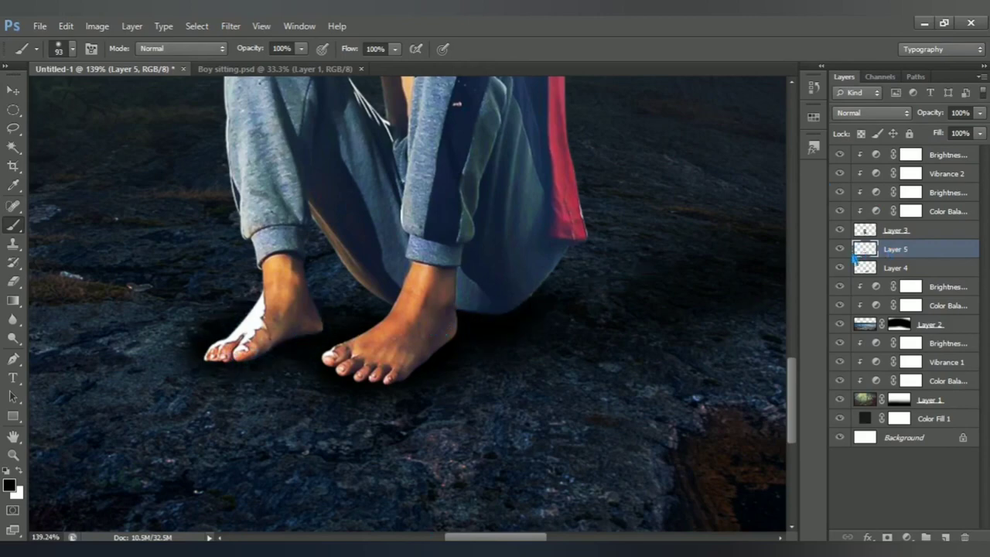
- Add a layer mask to Layer 5 and set up a black paint brush
{"action": "left_click", "coordinate": [888, 537]}
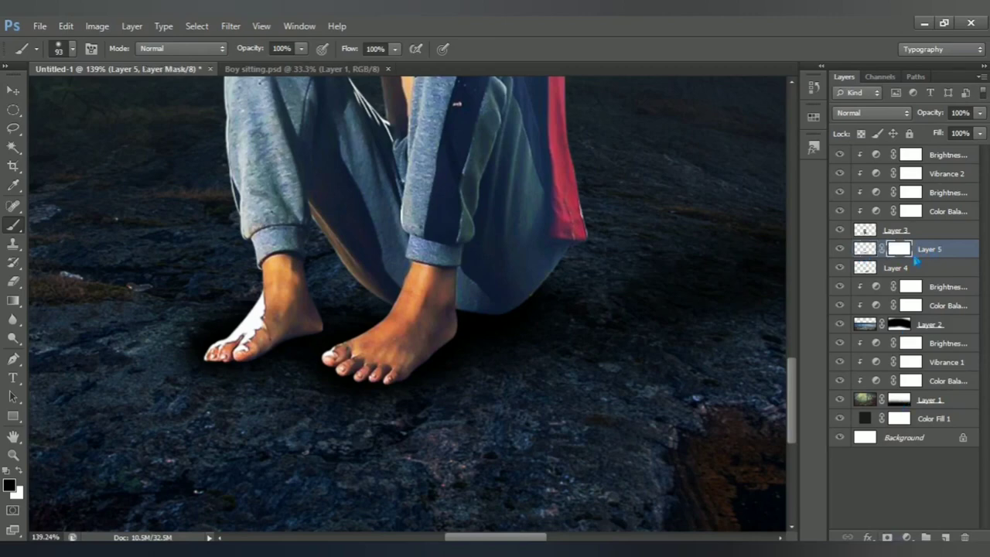
{"action": "right_click", "coordinate": [24, 237]}
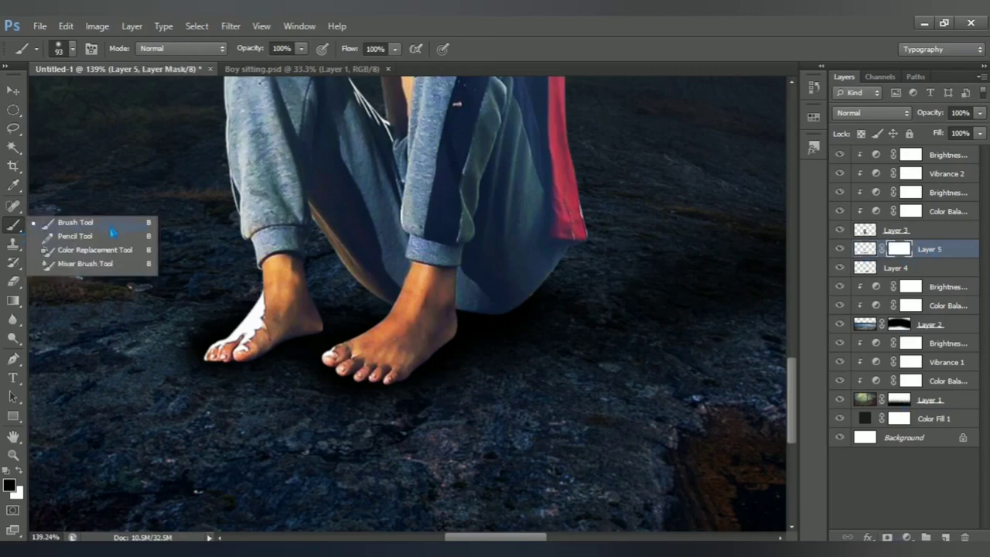
{"action": "left_click", "coordinate": [113, 232]}
{"action": "left_click", "coordinate": [10, 485]}
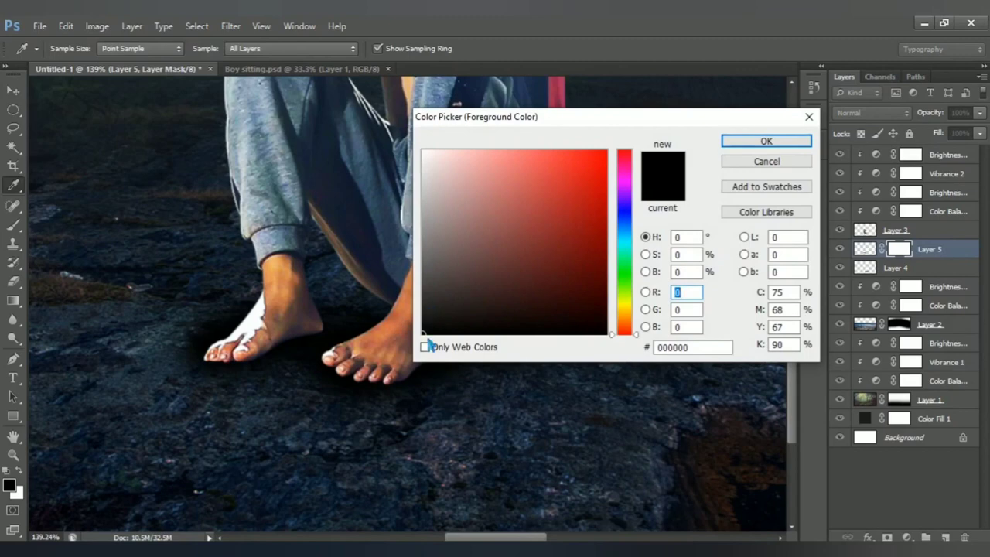
{"action": "left_click", "coordinate": [766, 143]}
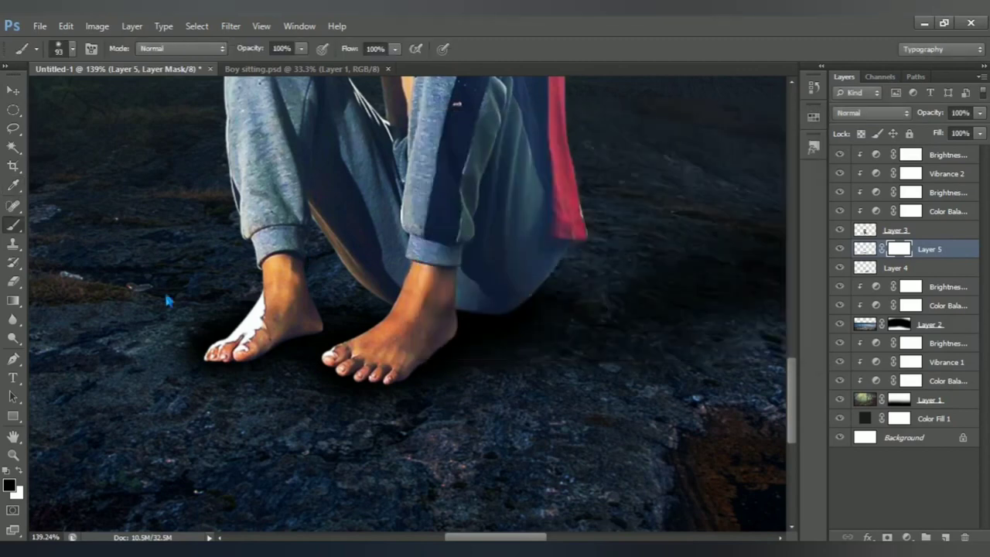
- Refine the foot shadows on the mask, varying brush size between 35 and 120
{"action": "key", "text": "bracketright"}
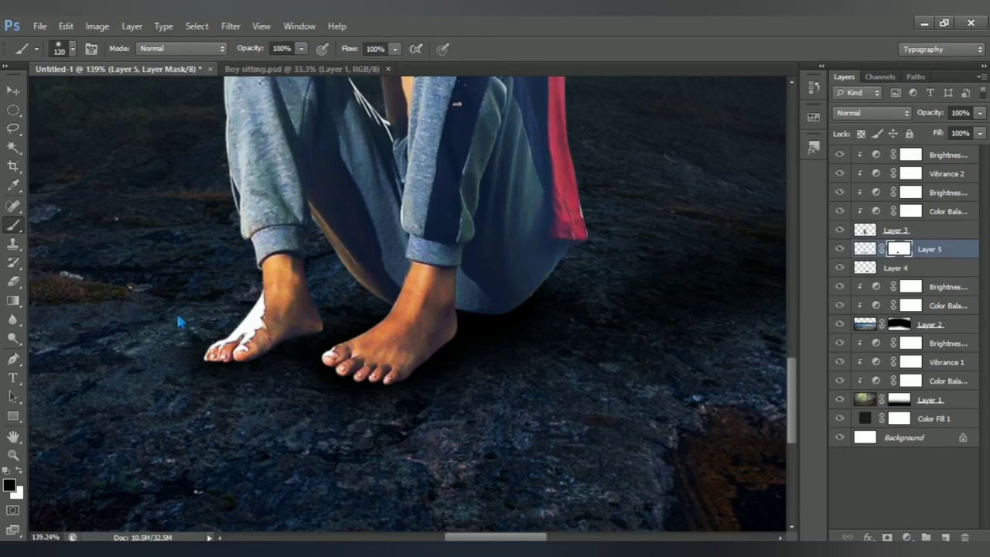
{"action": "key", "text": "bracketleft"}
{"action": "key", "text": "bracketleft"}
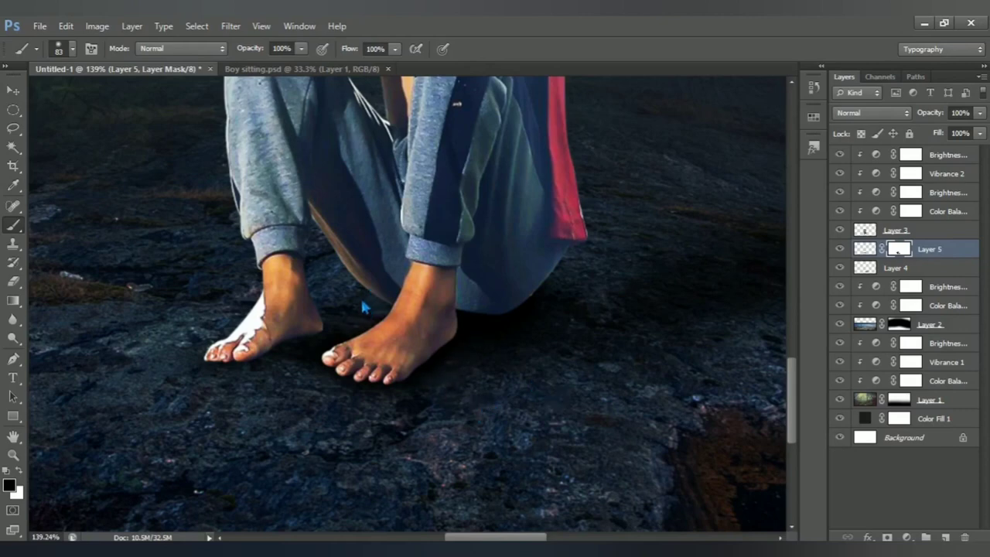
{"action": "key", "text": "bracketleft"}
{"action": "key", "text": "bracketleft"}
{"action": "key", "text": "bracketleft"}
{"action": "key", "text": "bracketleft"}
{"action": "key", "text": "bracketleft"}
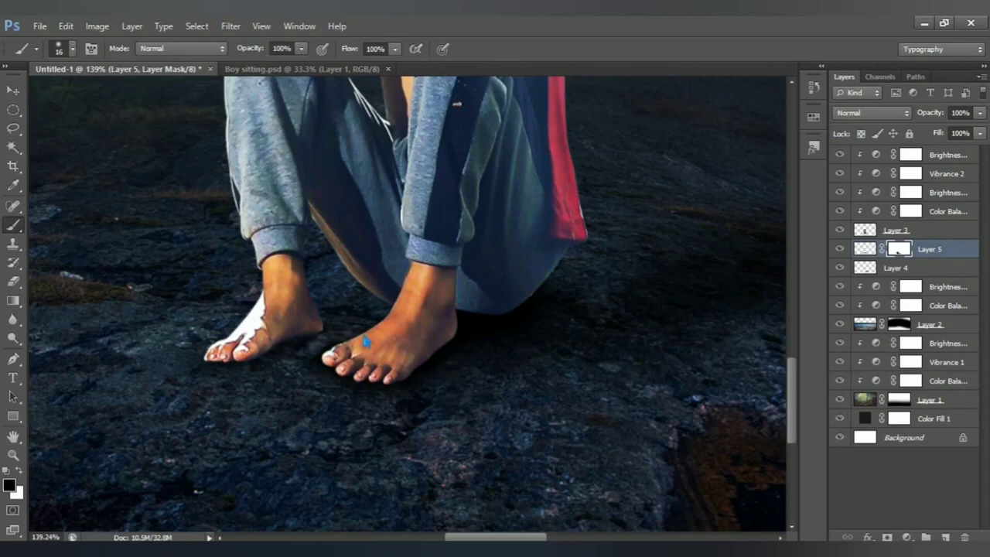
{"action": "key", "text": "bracketright"}
{"action": "key", "text": "bracketright"}
{"action": "key", "text": "bracketright"}
{"action": "scroll", "coordinate": [356, 358], "scroll_direction": "down", "scroll_amount": 5}
{"action": "scroll", "coordinate": [384, 369], "scroll_direction": "up", "scroll_amount": 2}
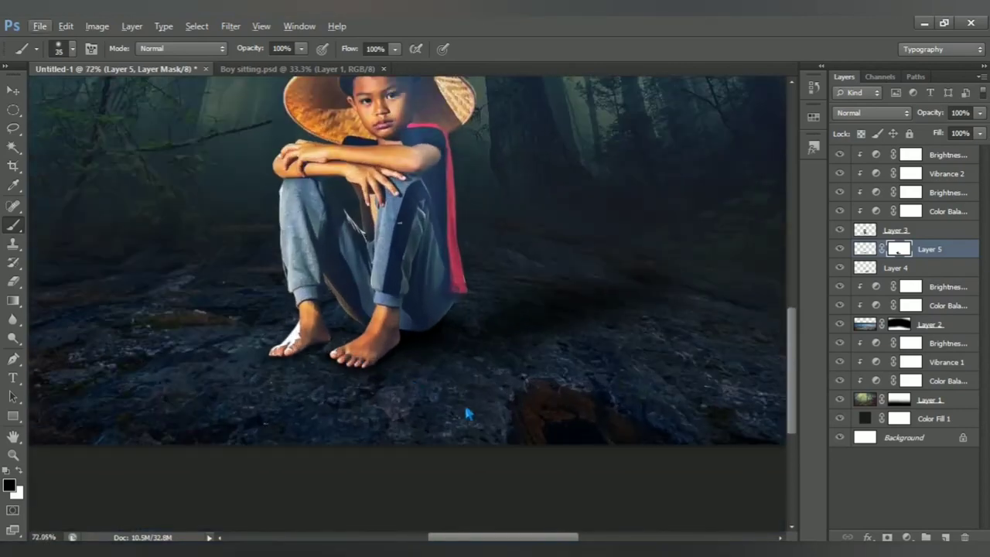
{"action": "key", "text": "bracketright"}
{"action": "key", "text": "bracketright"}
{"action": "key", "text": "bracketright"}
{"action": "scroll", "coordinate": [487, 385], "scroll_direction": "down", "scroll_amount": 2}
{"action": "scroll", "coordinate": [312, 424], "scroll_direction": "down", "scroll_amount": 1}
{"action": "scroll", "coordinate": [307, 462], "scroll_direction": "down", "scroll_amount": 1}
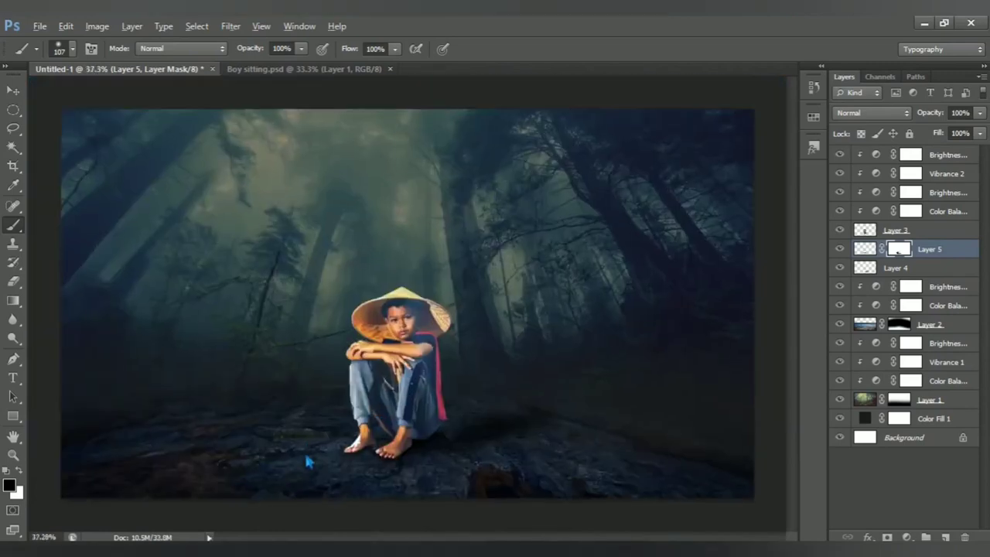
{"action": "key", "text": "alt"}
- Set Layer 5 to 75% opacity and return to editing its pixels
{"action": "left_click", "coordinate": [960, 113]}
{"action": "type", "text": "75"}
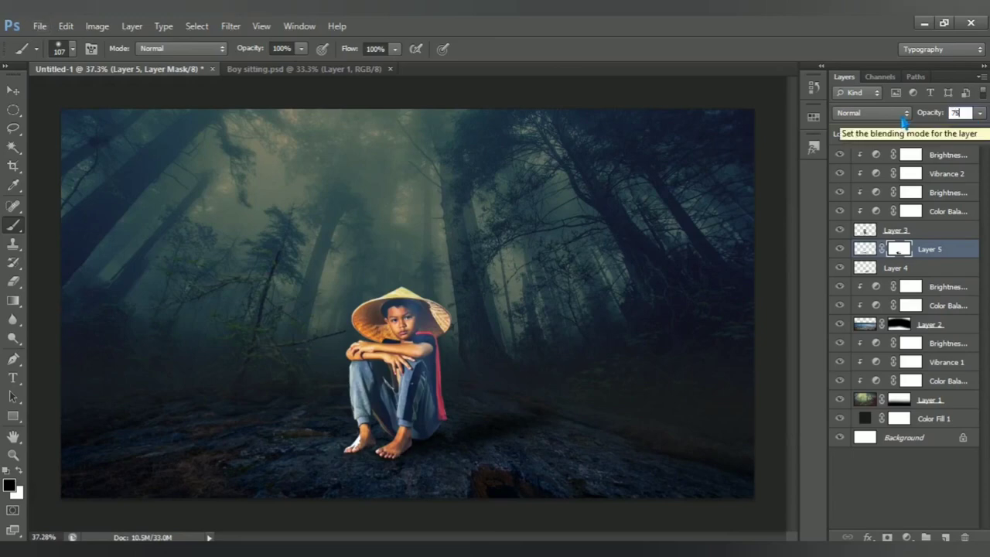
{"action": "key", "text": "Return"}
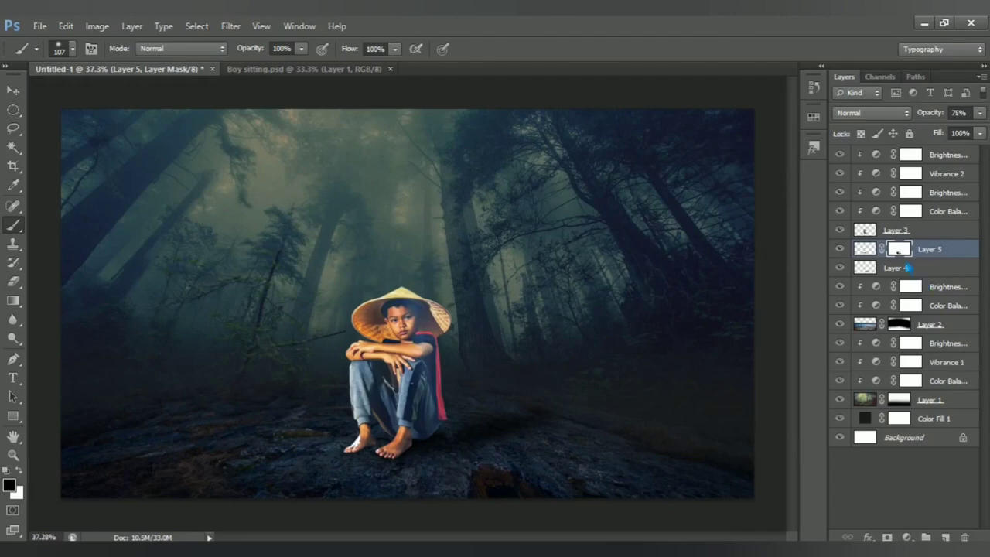
{"action": "key", "text": "ctrl+2"}
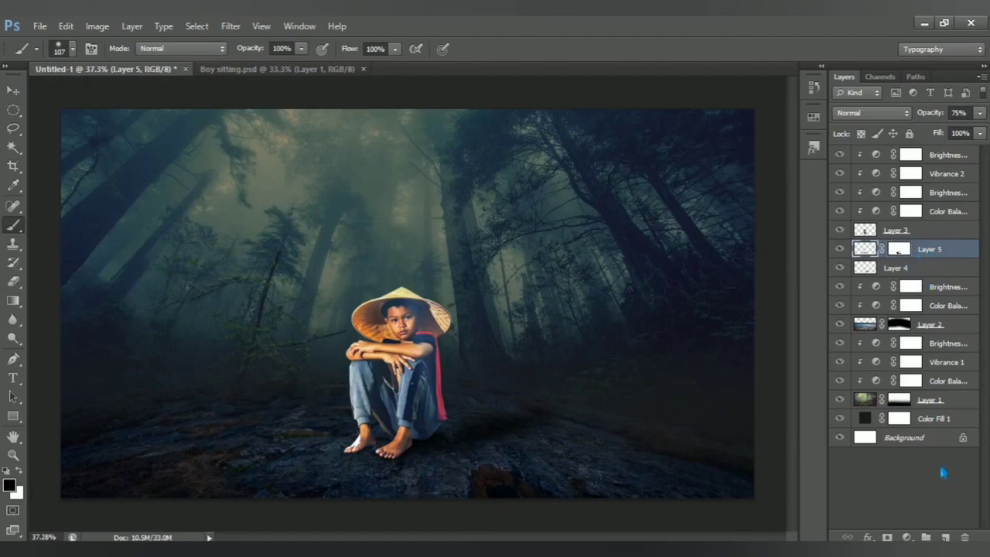
- On a new Layer 6, paint a soft white glow above the boy's hat
{"action": "left_click", "coordinate": [946, 537]}
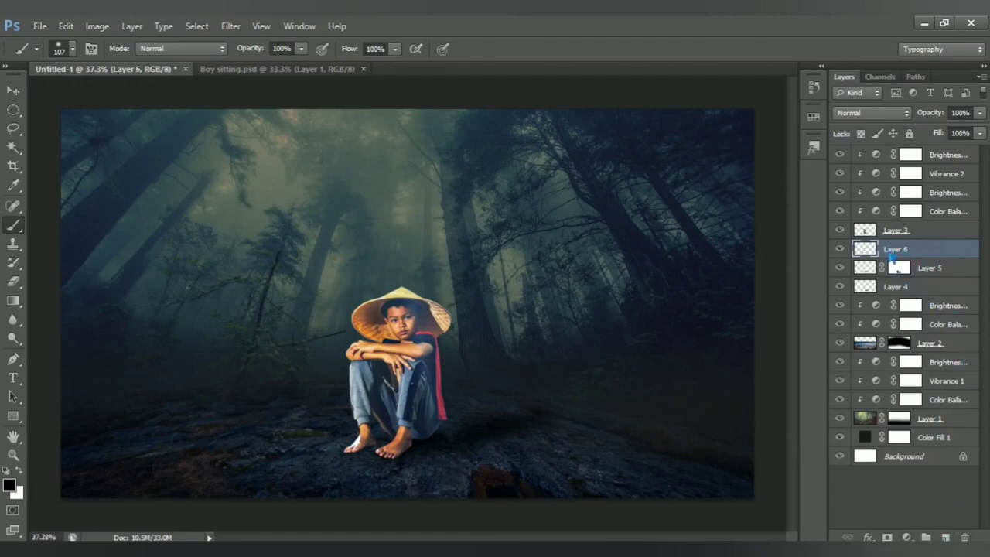
{"action": "right_click", "coordinate": [17, 225]}
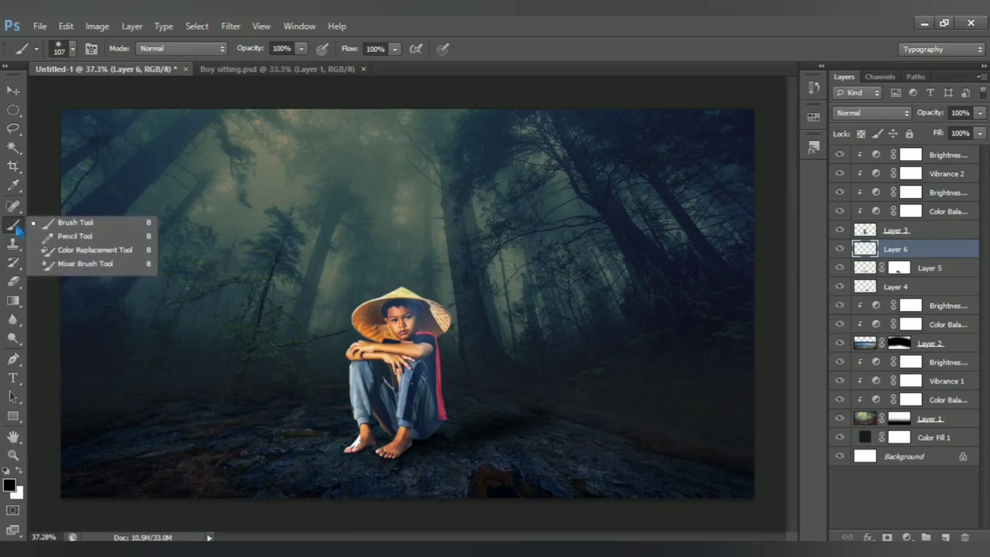
{"action": "left_click", "coordinate": [78, 227]}
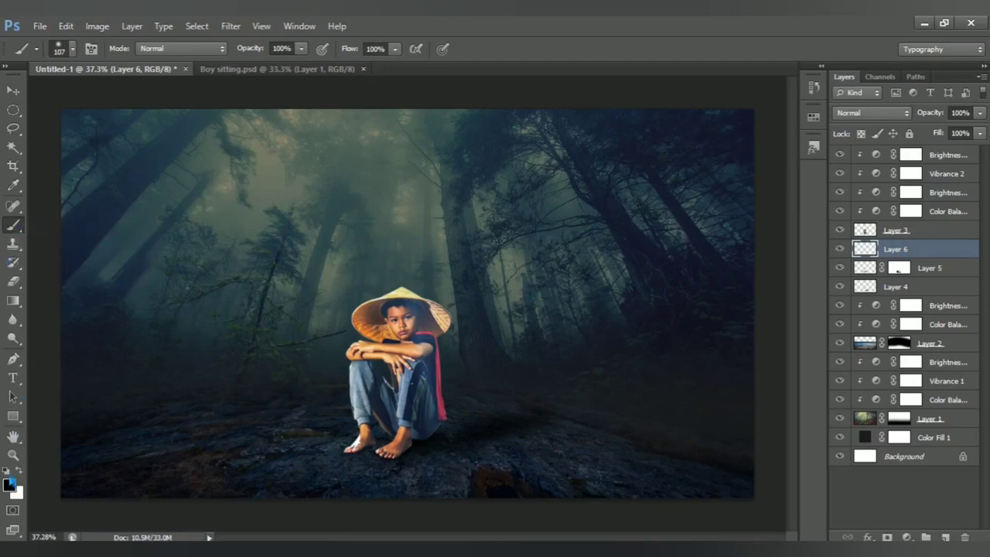
{"action": "left_click", "coordinate": [9, 484]}
{"action": "left_click_drag", "start_coordinate": [459, 194], "coordinate": [410, 131]}
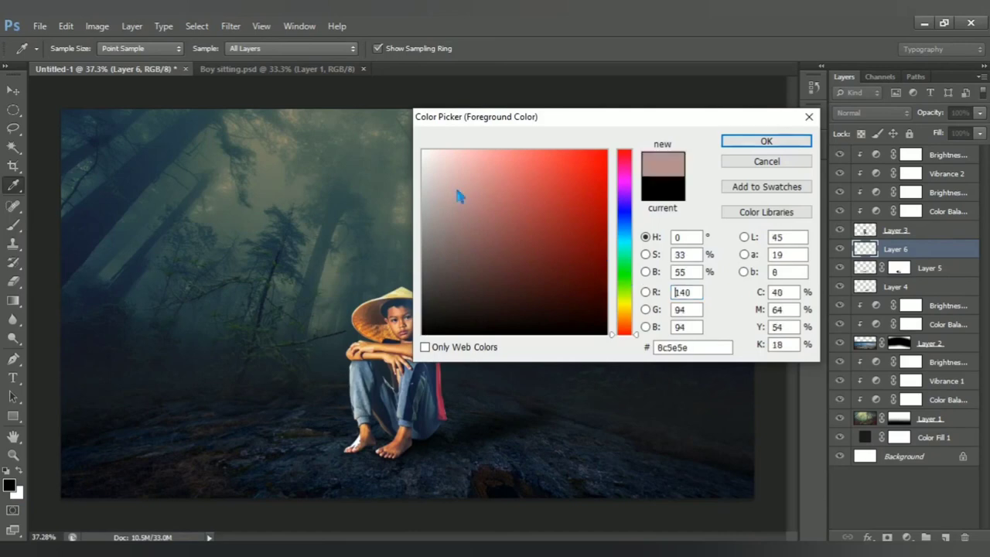
{"action": "left_click", "coordinate": [766, 140]}
{"action": "left_click", "coordinate": [402, 299]}
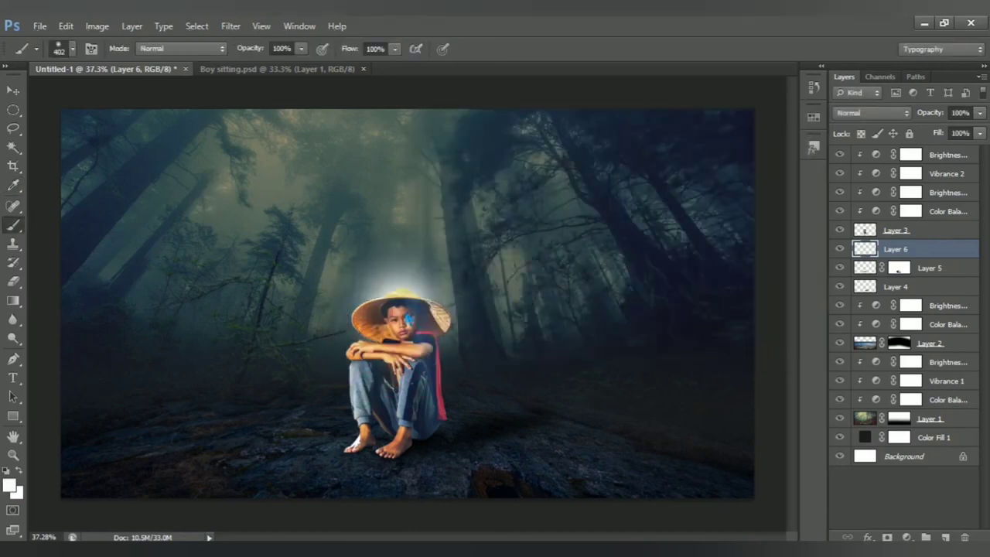
- Stretch the white glow wider around the boy and set its layer to 70% opacity
{"action": "key", "text": "ctrl+t"}
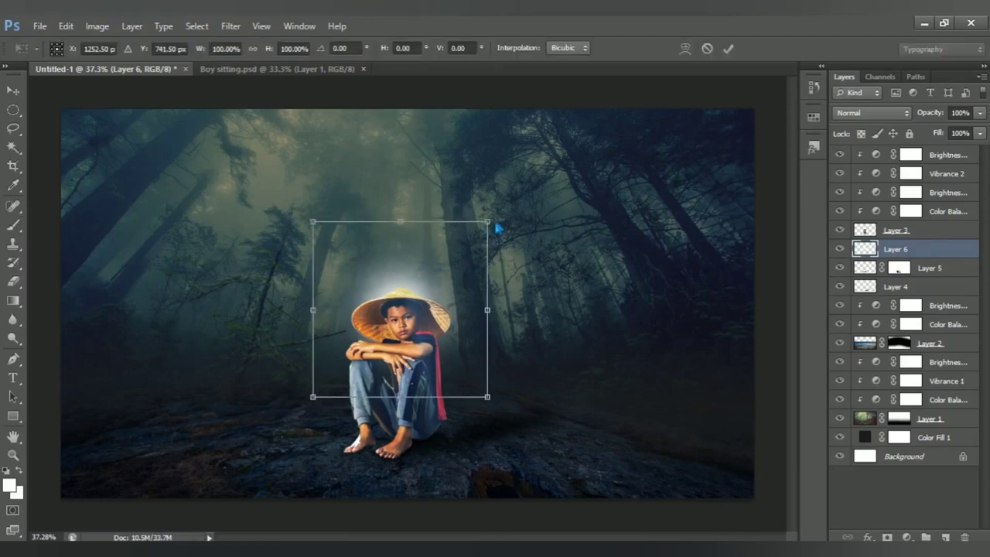
{"action": "left_click_drag", "start_coordinate": [552, 222], "coordinate": [685, 121]}
{"action": "key", "text": "ctrl+0"}
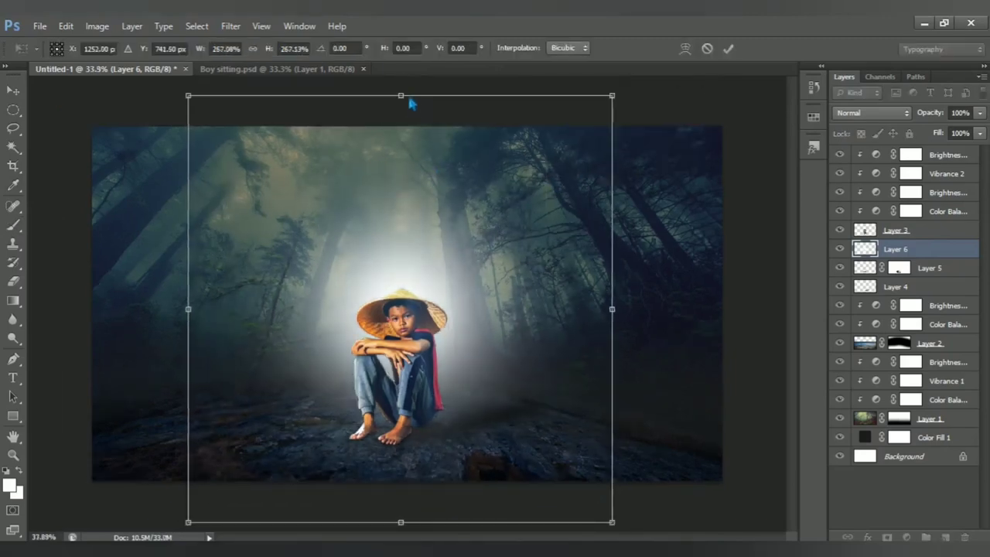
{"action": "left_click_drag", "start_coordinate": [411, 103], "coordinate": [411, 129]}
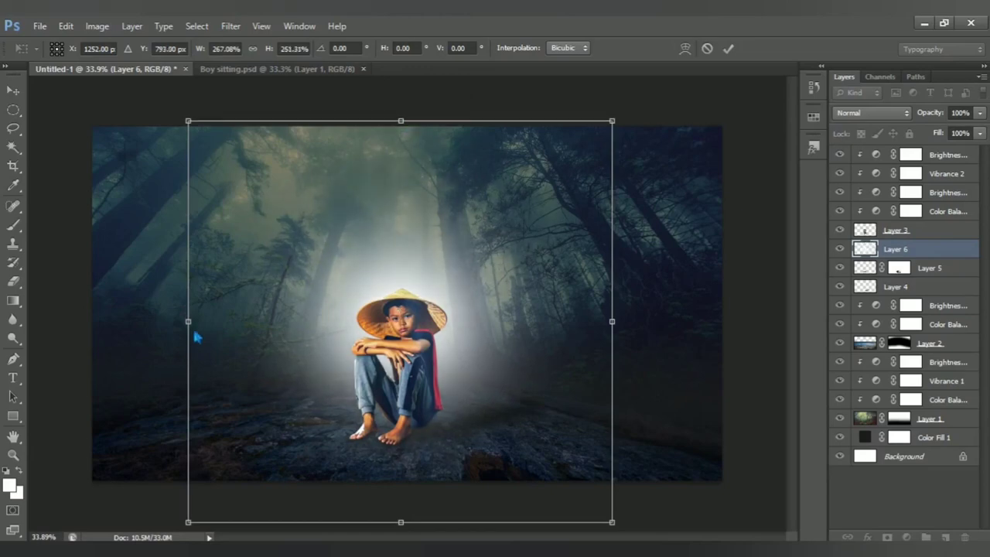
{"action": "left_click_drag", "start_coordinate": [194, 333], "coordinate": [132, 335]}
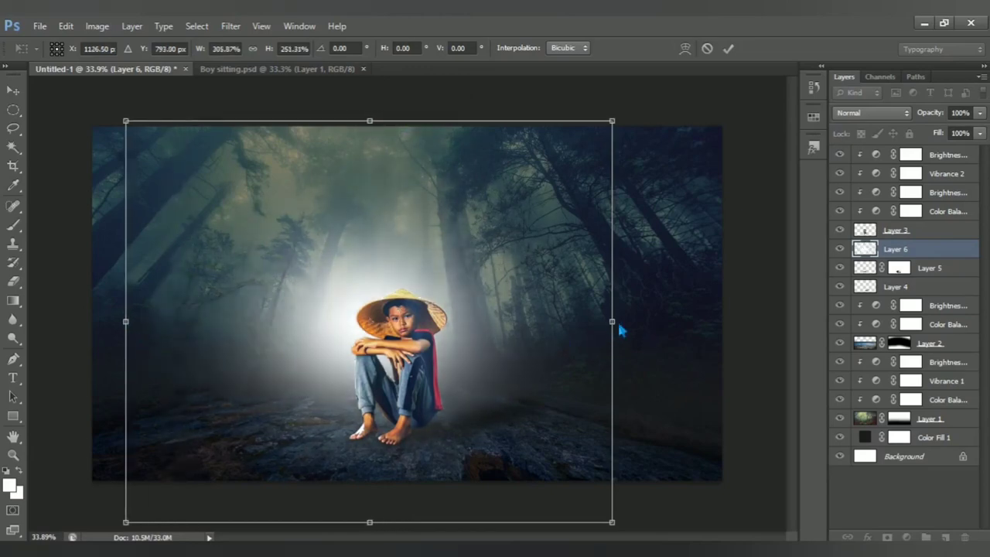
{"action": "left_click_drag", "start_coordinate": [618, 324], "coordinate": [676, 326]}
{"action": "key", "text": "b"}
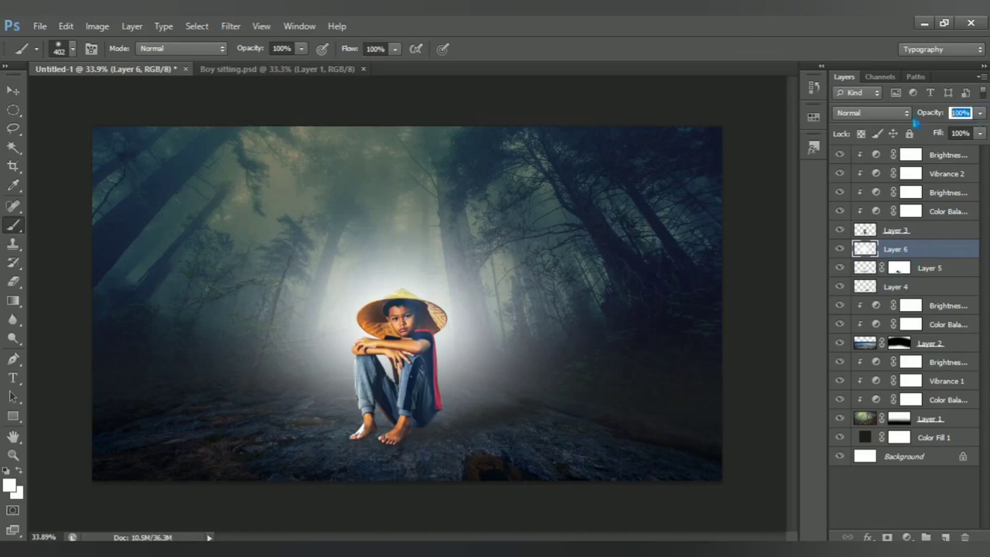
{"action": "type", "text": "70"}
{"action": "key", "text": "Return"}
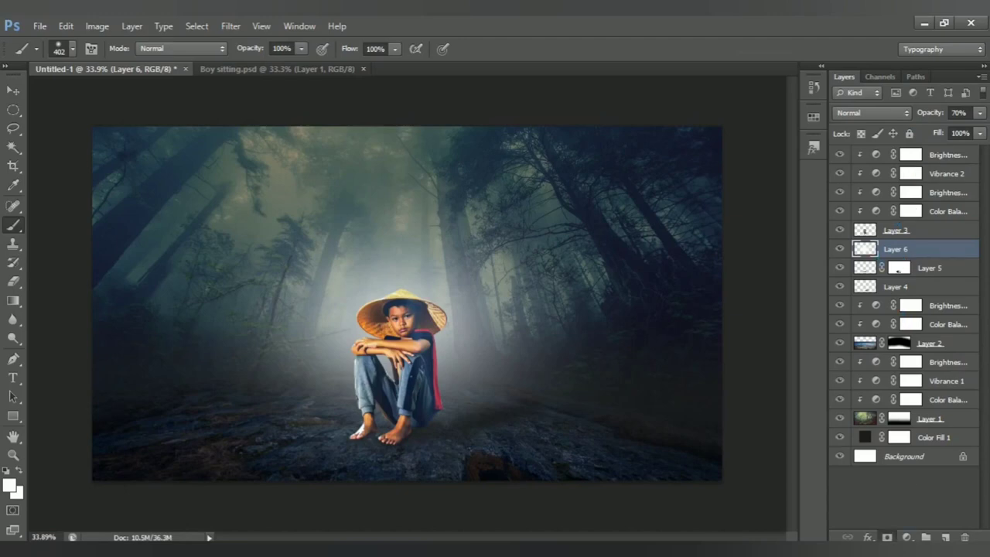
- Mask Layer 6 and paint out the glow over the ground with a black 650 px soft brush
{"action": "left_click", "coordinate": [887, 537]}
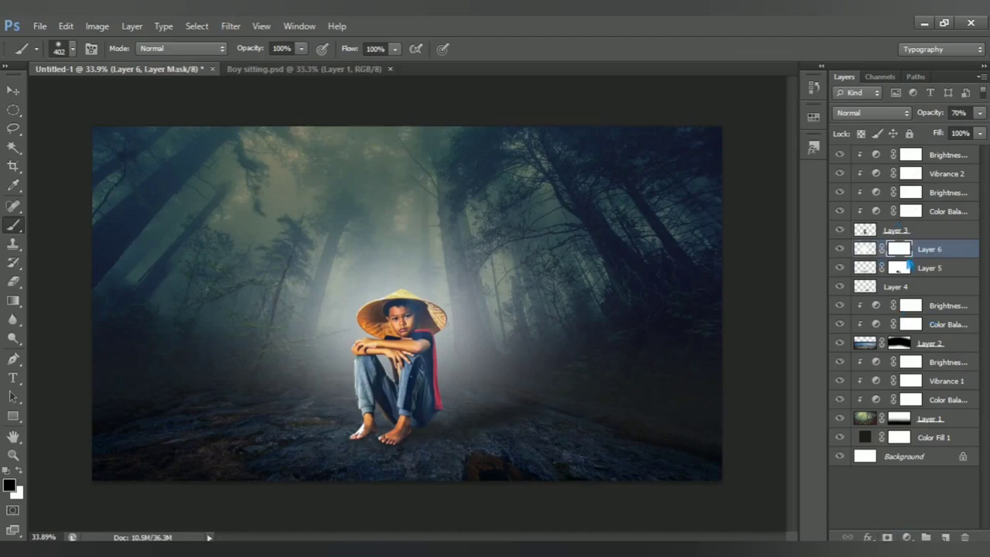
{"action": "right_click", "coordinate": [17, 231]}
{"action": "left_click", "coordinate": [82, 225]}
{"action": "left_click", "coordinate": [10, 486]}
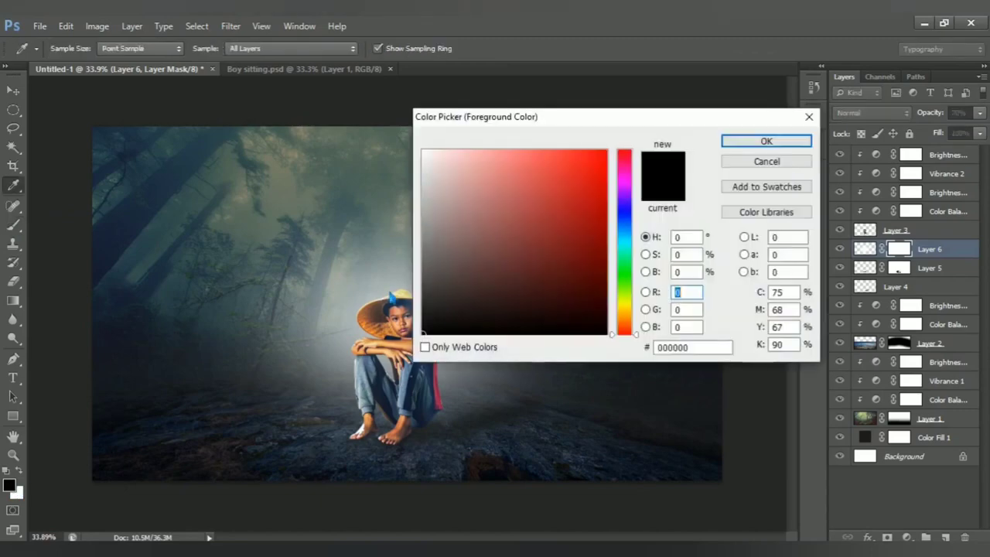
{"action": "left_click", "coordinate": [766, 140]}
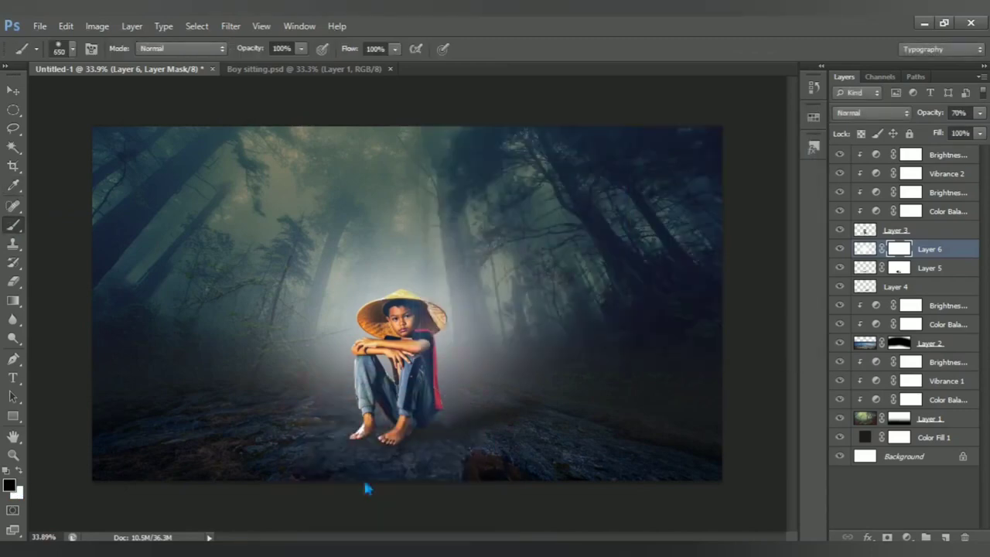
{"action": "left_click_drag", "start_coordinate": [365, 482], "coordinate": [446, 506]}
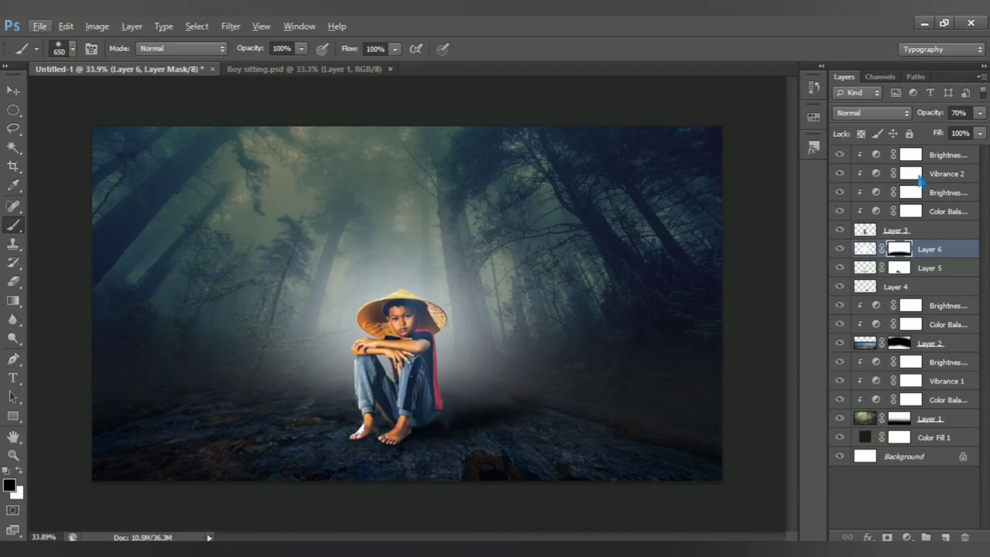
{"action": "left_click", "coordinate": [937, 160]}
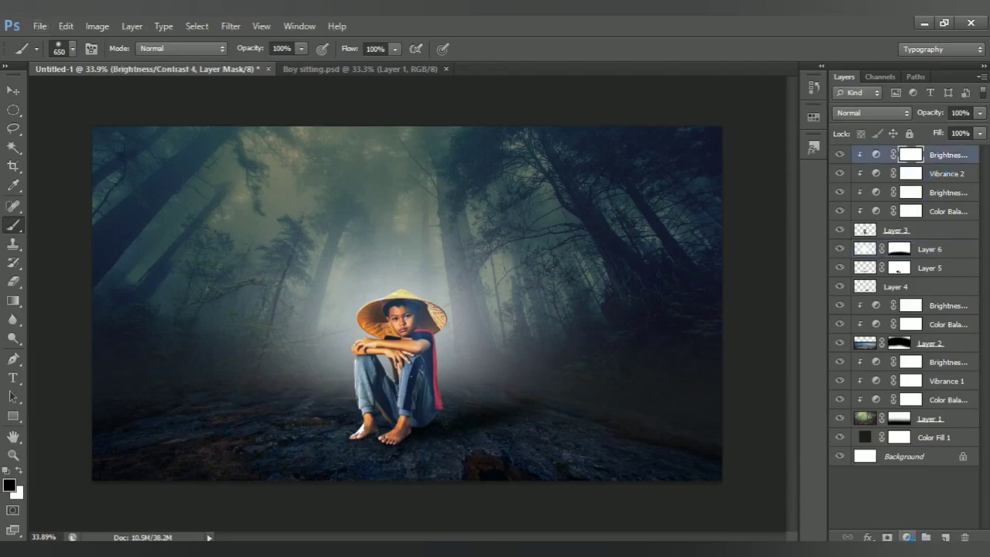
- Add a top Brightness/Contrast adjustment layer with brightness -14 and contrast 41
{"action": "left_click", "coordinate": [907, 537]}
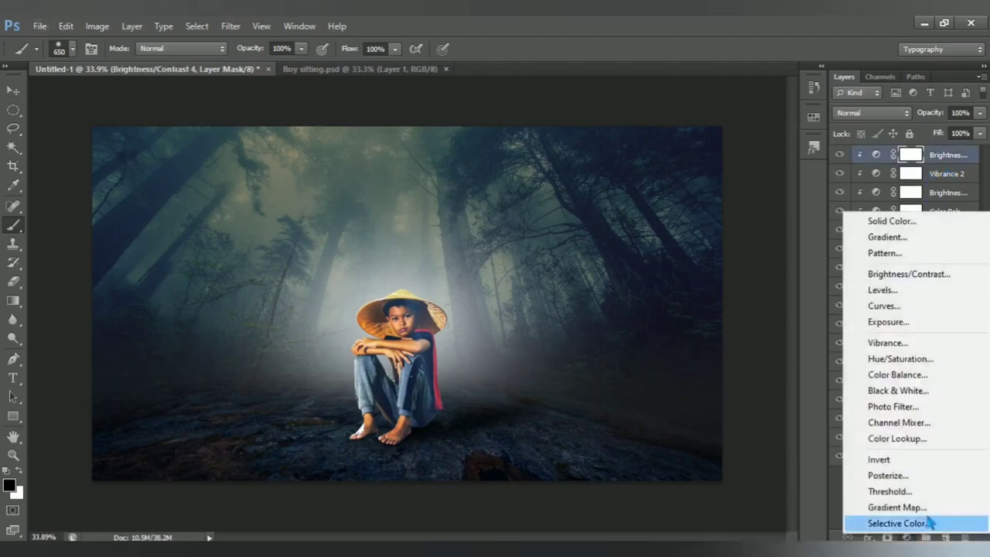
{"action": "left_click", "coordinate": [942, 280]}
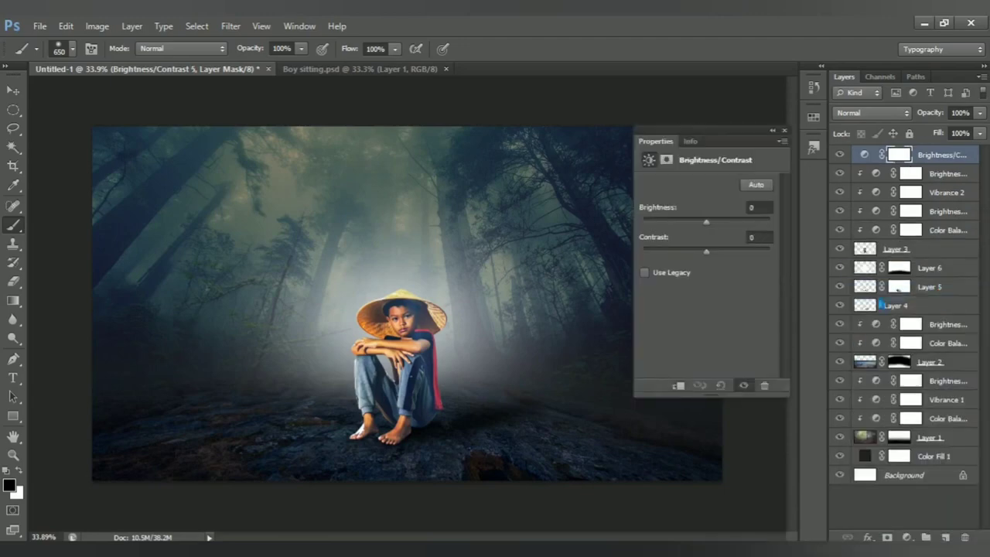
{"action": "left_click_drag", "start_coordinate": [724, 224], "coordinate": [707, 233]}
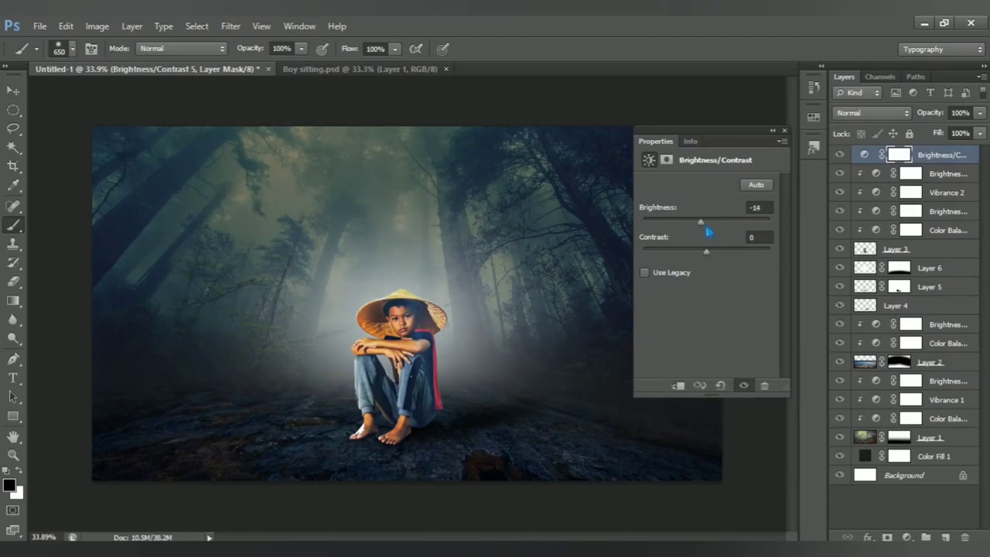
{"action": "left_click_drag", "start_coordinate": [712, 261], "coordinate": [740, 262]}
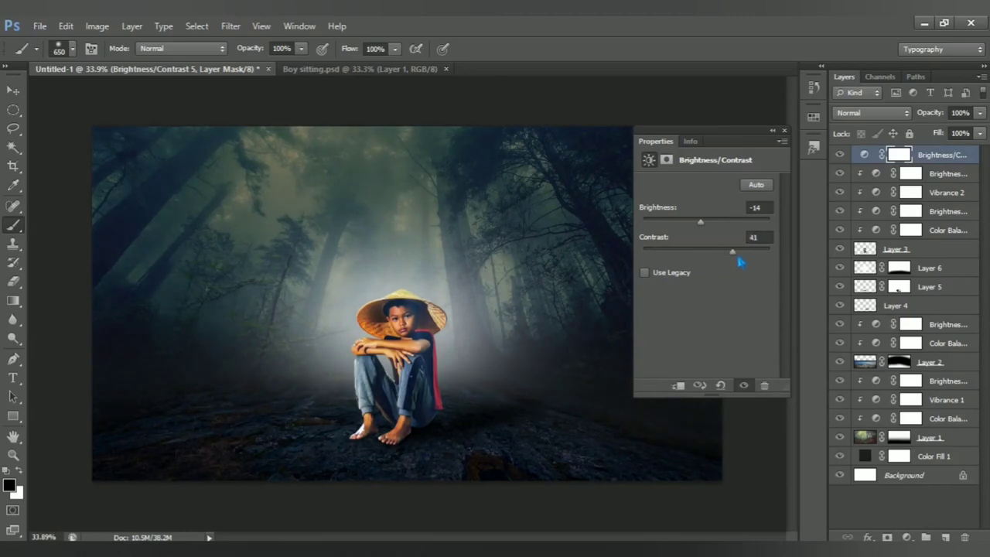
{"action": "left_click", "coordinate": [784, 130]}
- Add a Curves adjustment with the midpoint pulled down to about 132/114 to darken the scene
{"action": "left_click", "coordinate": [907, 537]}
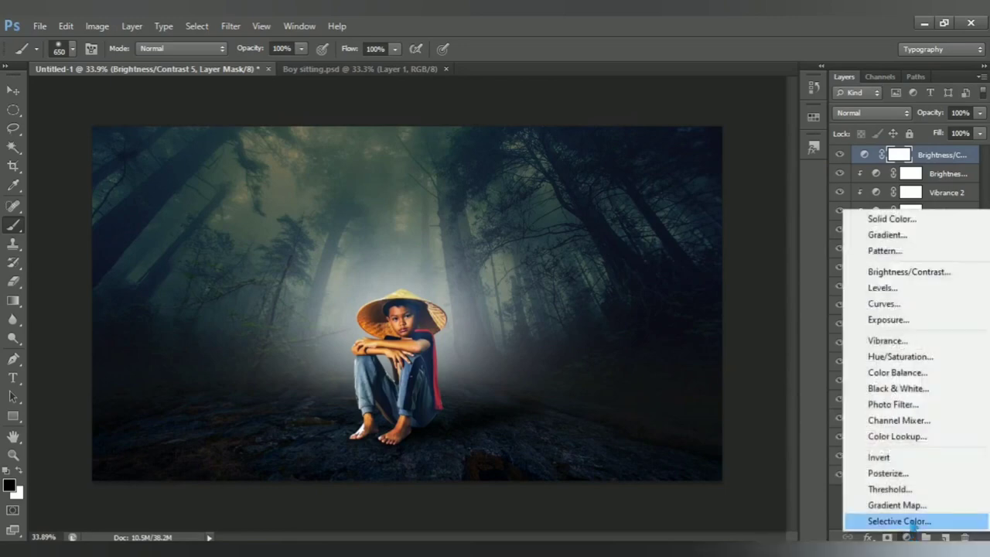
{"action": "left_click", "coordinate": [917, 310]}
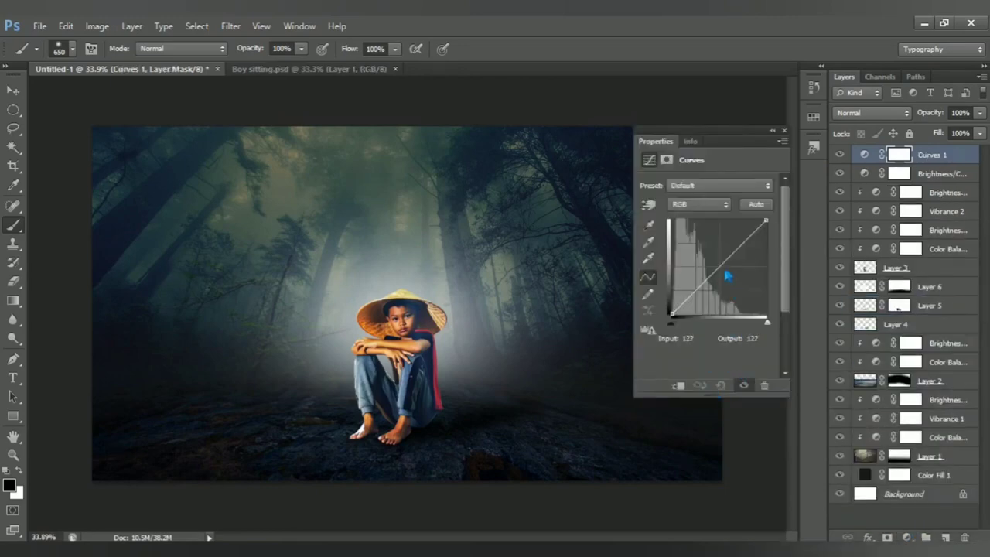
{"action": "left_click", "coordinate": [720, 270]}
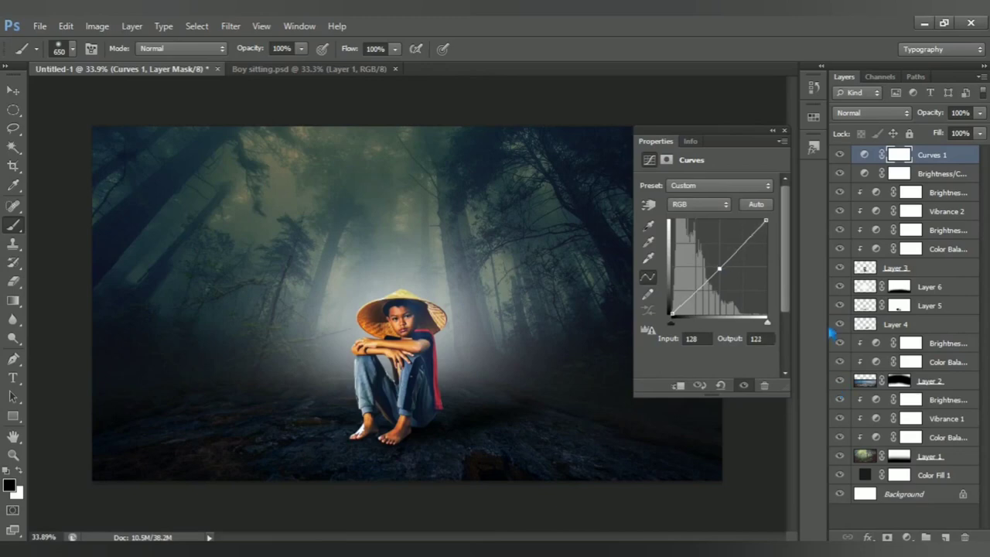
{"action": "left_click_drag", "start_coordinate": [719, 270], "coordinate": [720, 272]}
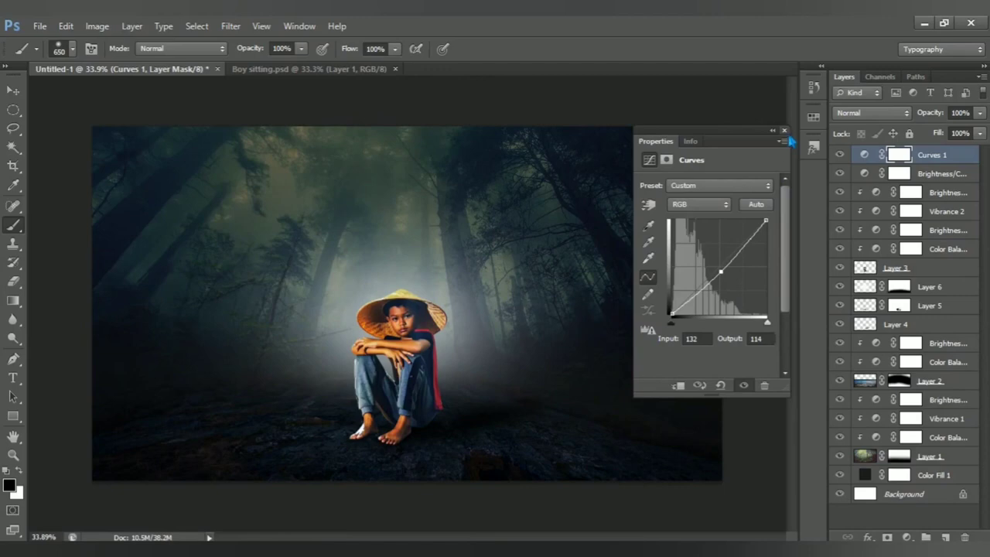
{"action": "left_click", "coordinate": [784, 131]}
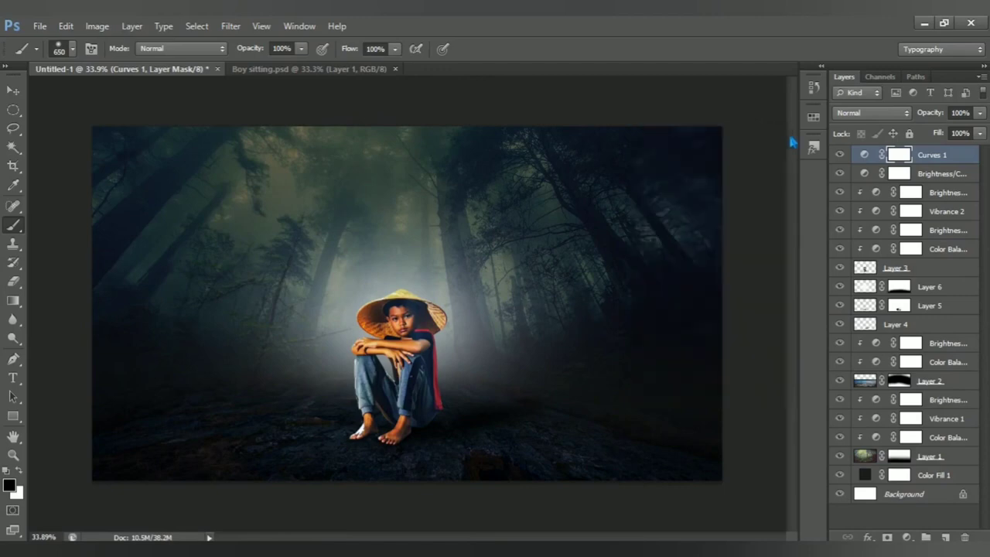
- Paint black on the Curves mask around the boy with a large soft brush to keep him lit
{"action": "right_click", "coordinate": [19, 227]}
{"action": "left_click", "coordinate": [9, 484]}
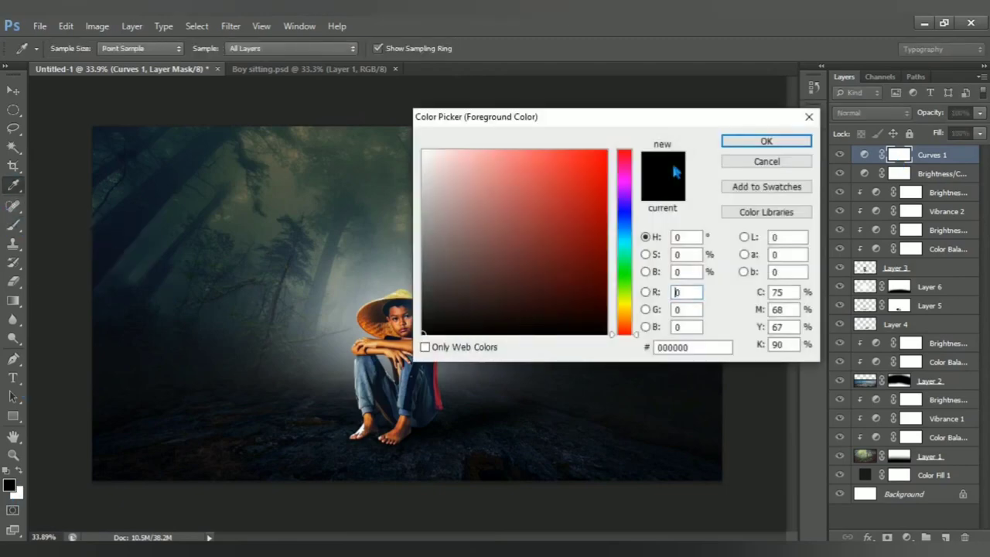
{"action": "left_click", "coordinate": [773, 141]}
{"action": "left_click", "coordinate": [398, 352]}
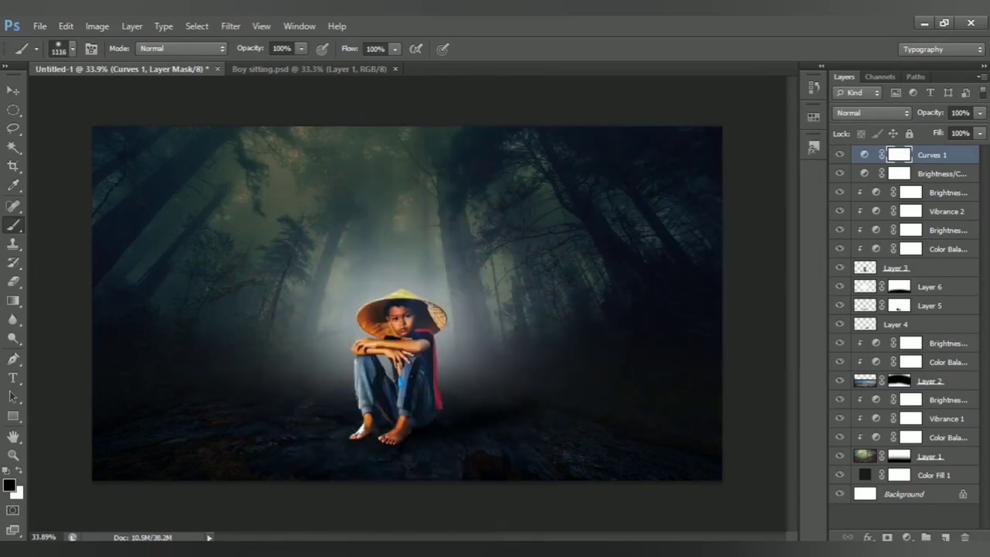
{"action": "key", "text": "bracketright"}
{"action": "key", "text": "bracketright"}
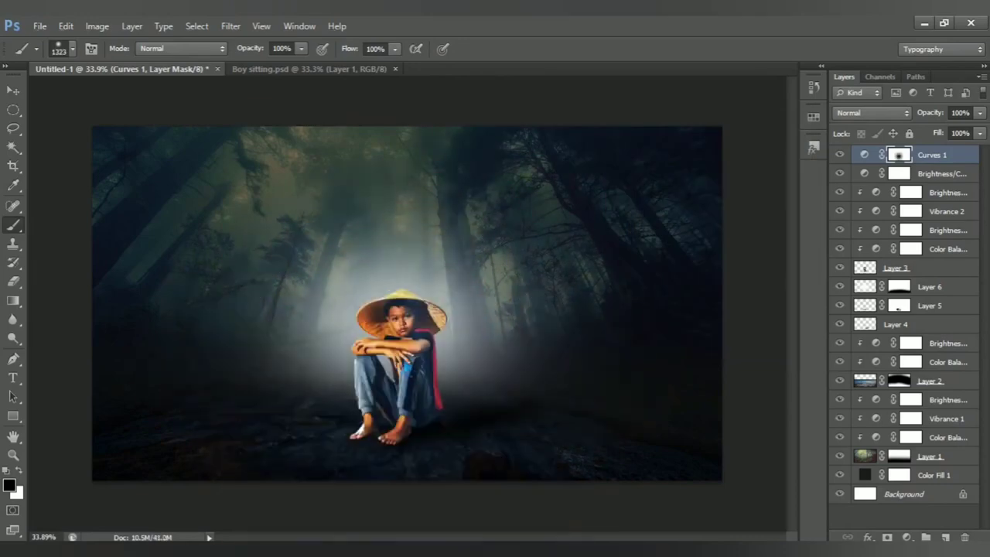
{"action": "left_click", "coordinate": [399, 332]}
{"action": "scroll", "coordinate": [473, 391], "scroll_direction": "down", "scroll_amount": 1}
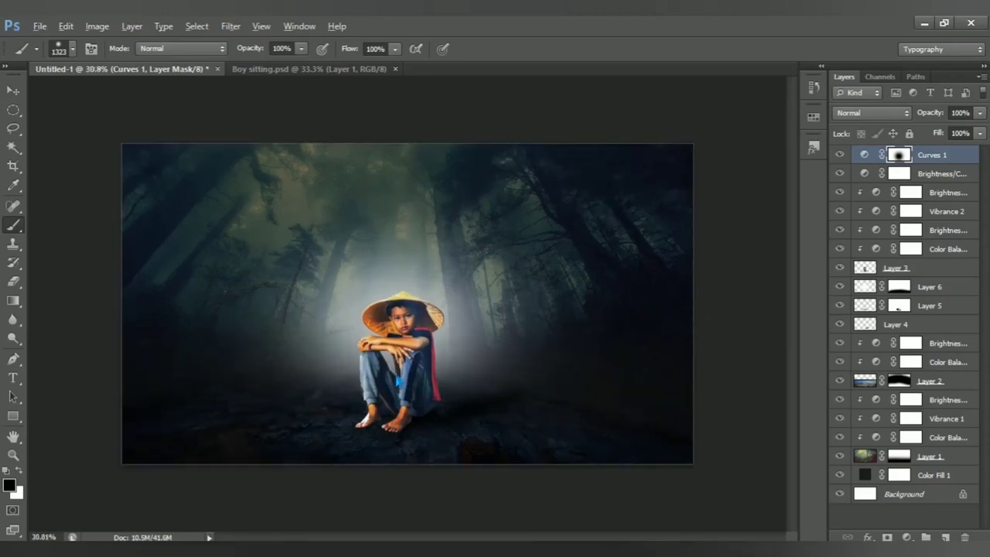
- Add a Color Balance layer with midtones +5, +7, +16, then close Boy sitting.psd and fit the view
{"action": "left_click", "coordinate": [907, 537]}
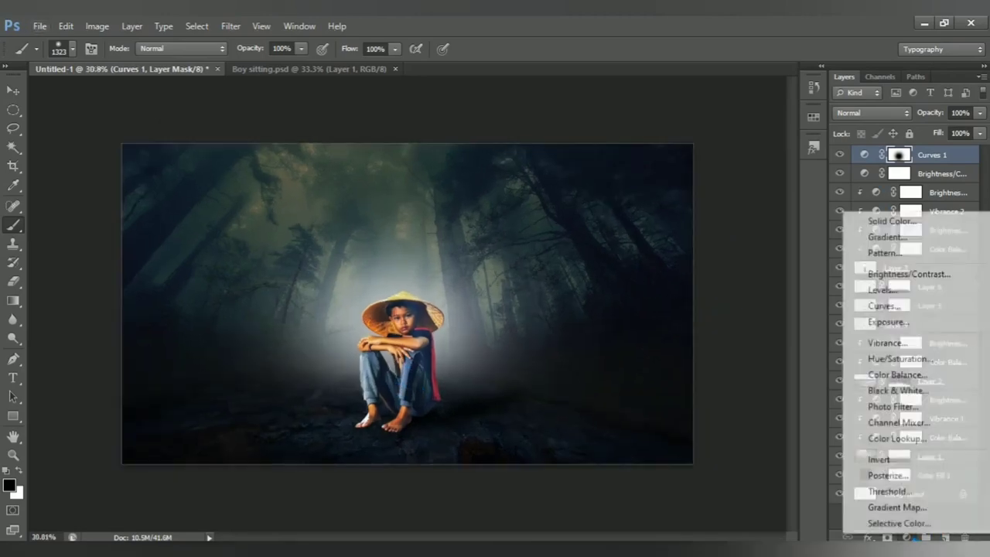
{"action": "left_click", "coordinate": [901, 375]}
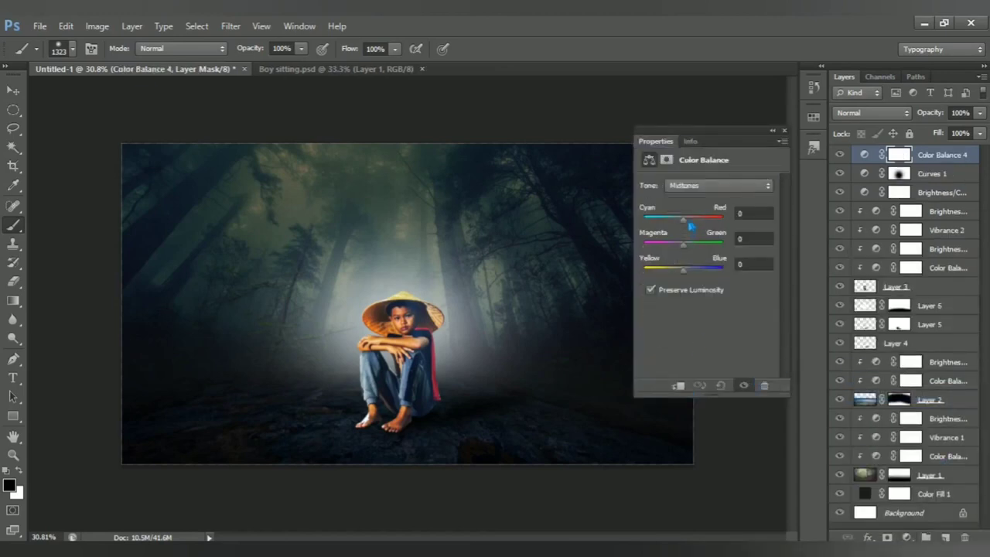
{"action": "left_click_drag", "start_coordinate": [689, 223], "coordinate": [692, 223]}
{"action": "left_click_drag", "start_coordinate": [689, 281], "coordinate": [695, 283]}
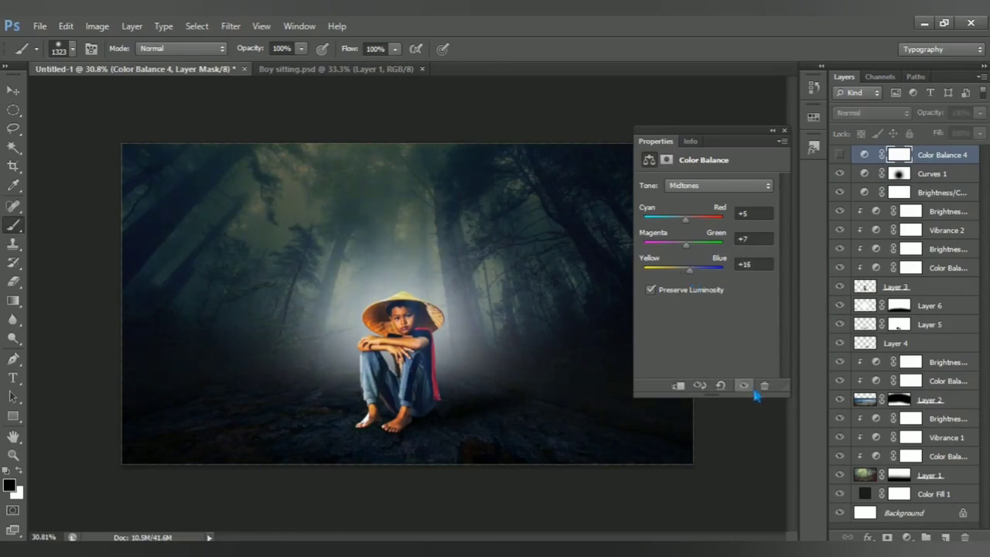
{"action": "left_click", "coordinate": [784, 131]}
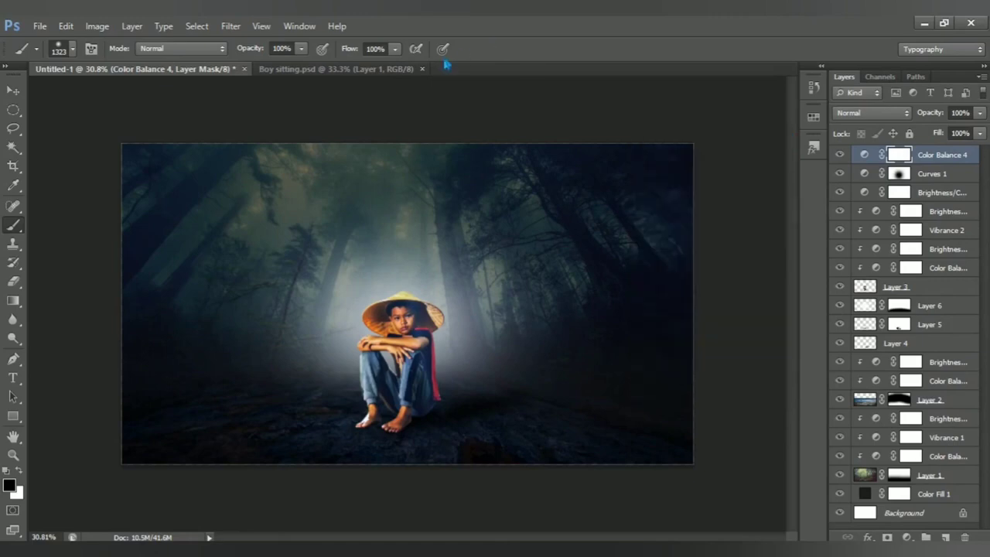
{"action": "left_click", "coordinate": [421, 69]}
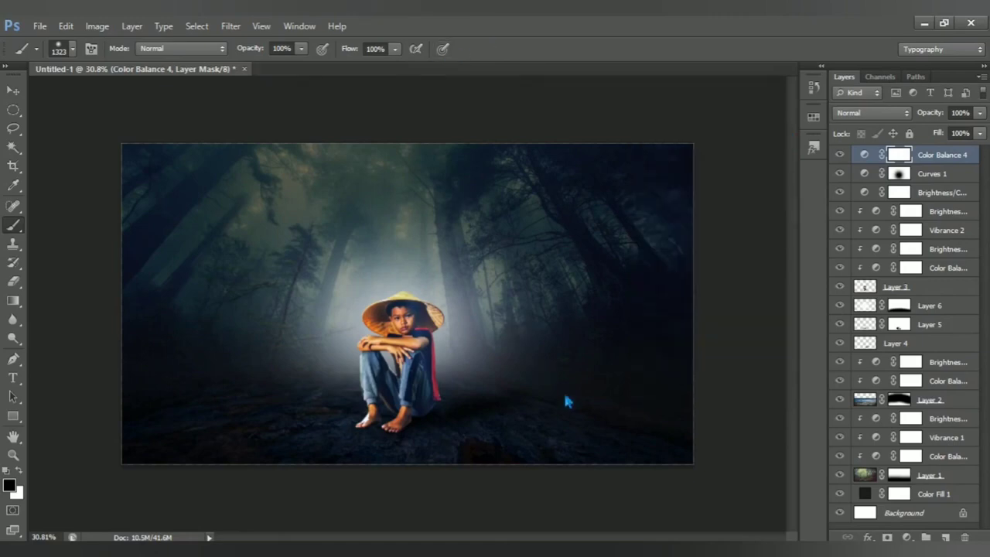
{"action": "key", "text": "ctrl+0"}
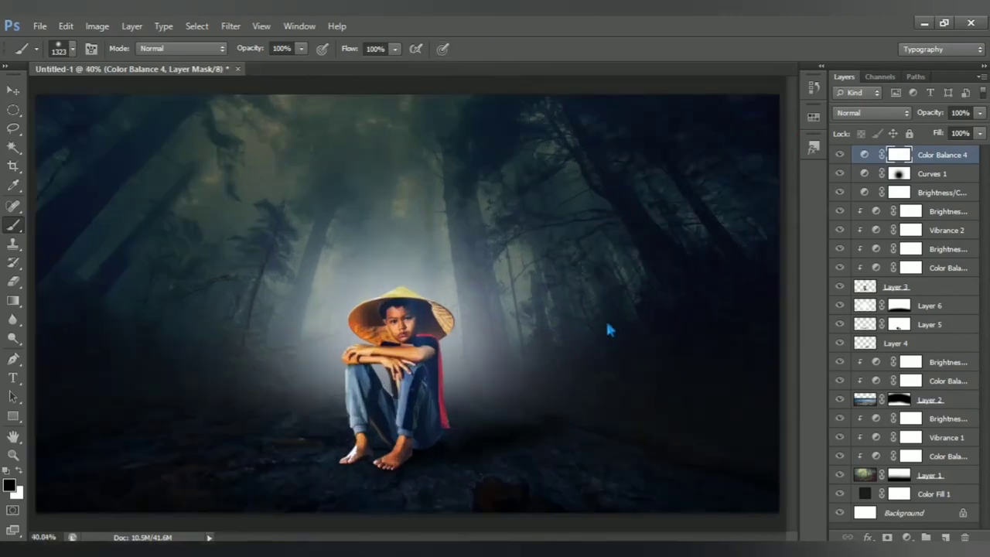